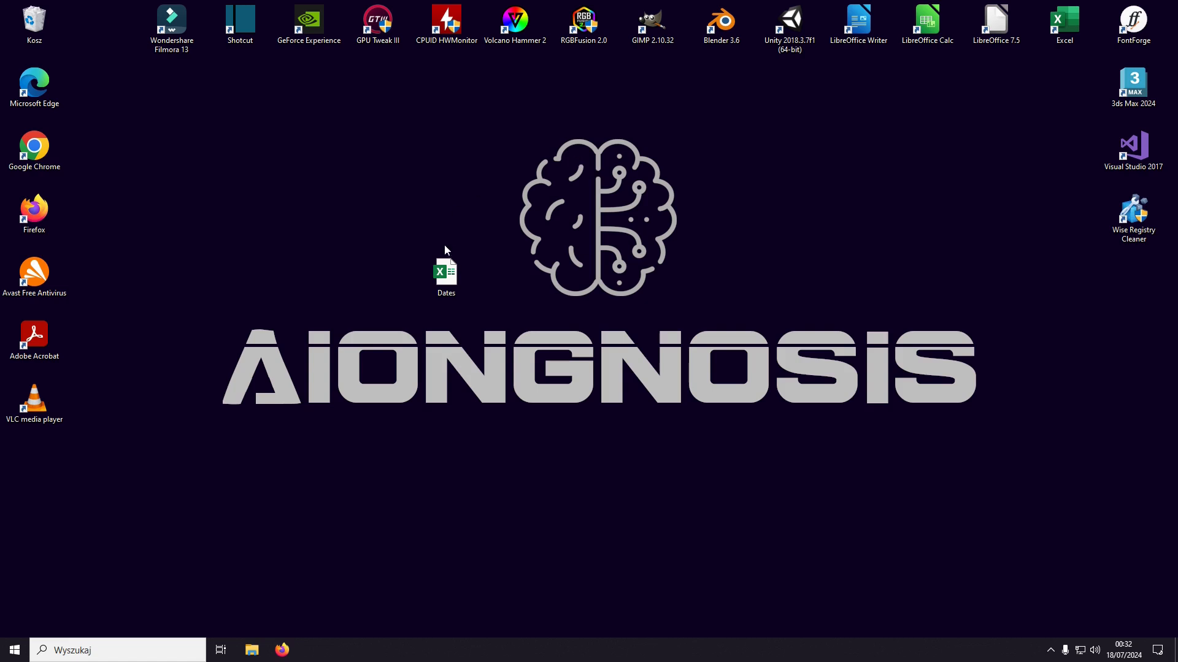
Open the Dates workbook and enter =DATE(A6,C6,E6) in G6, the first result cell of the Date table.
{"action": "double_click", "coordinate": [449, 274]}
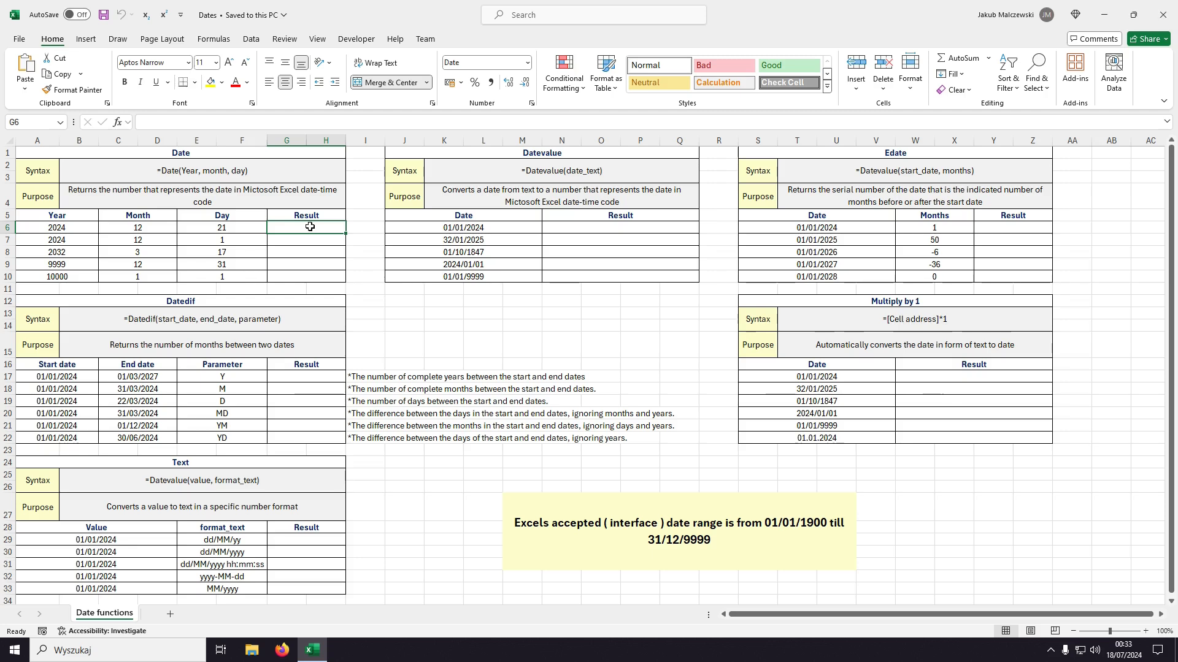
{"action": "type", "text": "=date"}
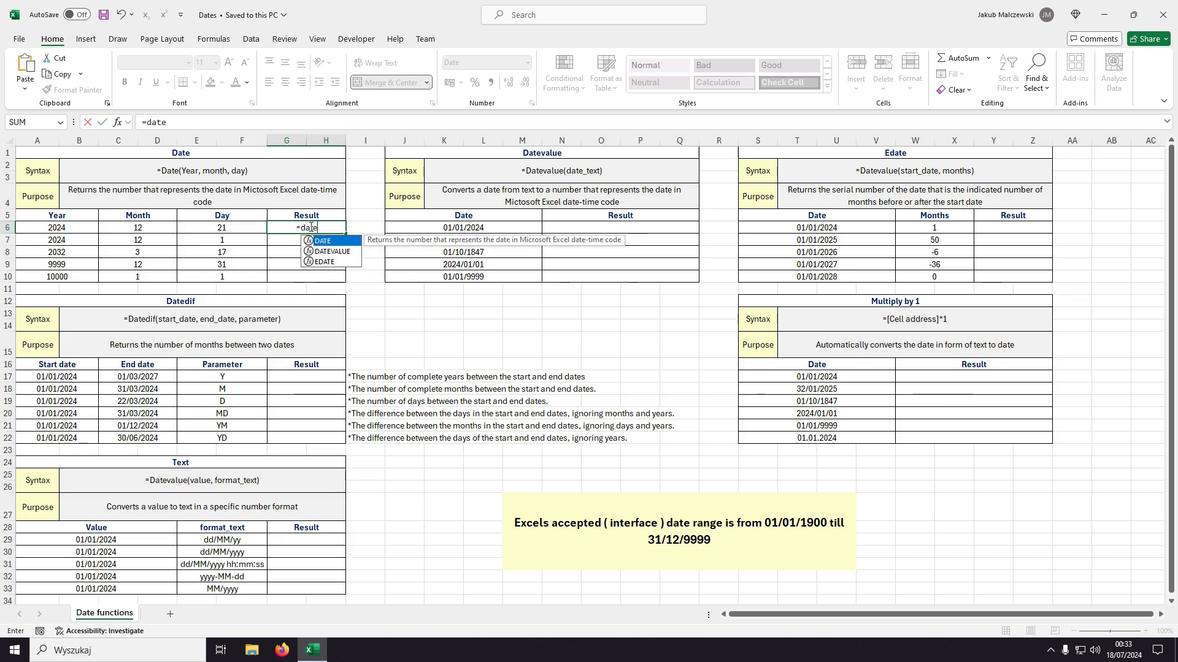
{"action": "type", "text": "("}
{"action": "key", "text": "Left"}
{"action": "key", "text": "Left"}
{"action": "key", "text": "Left"}
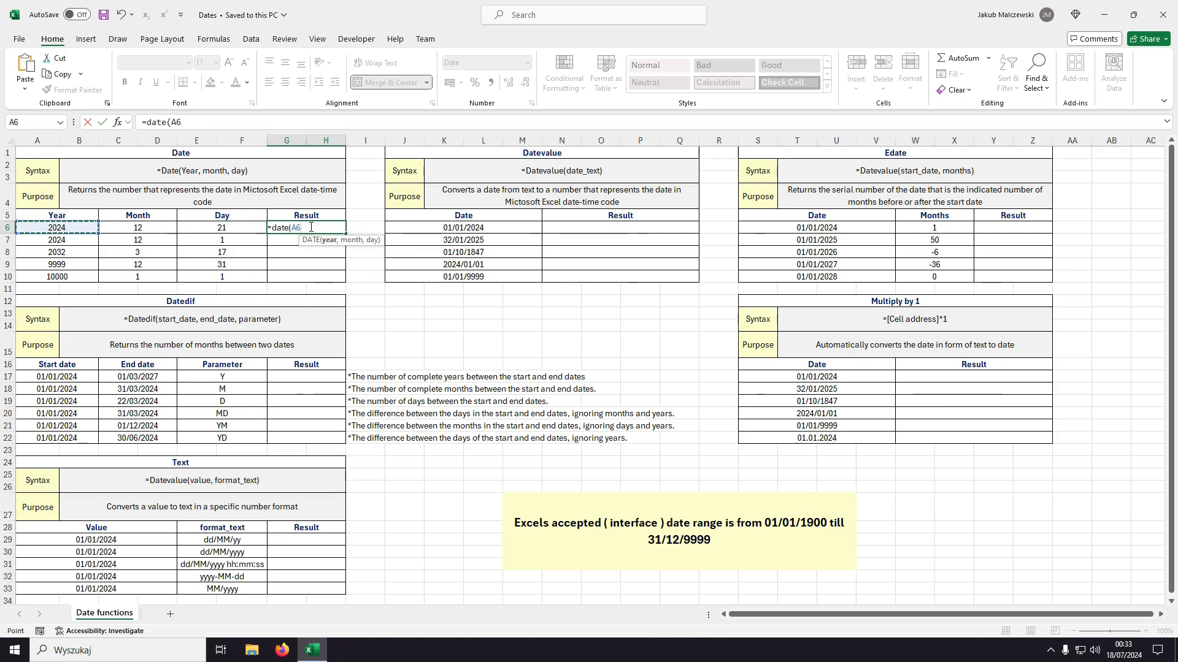
{"action": "type", "text": ","}
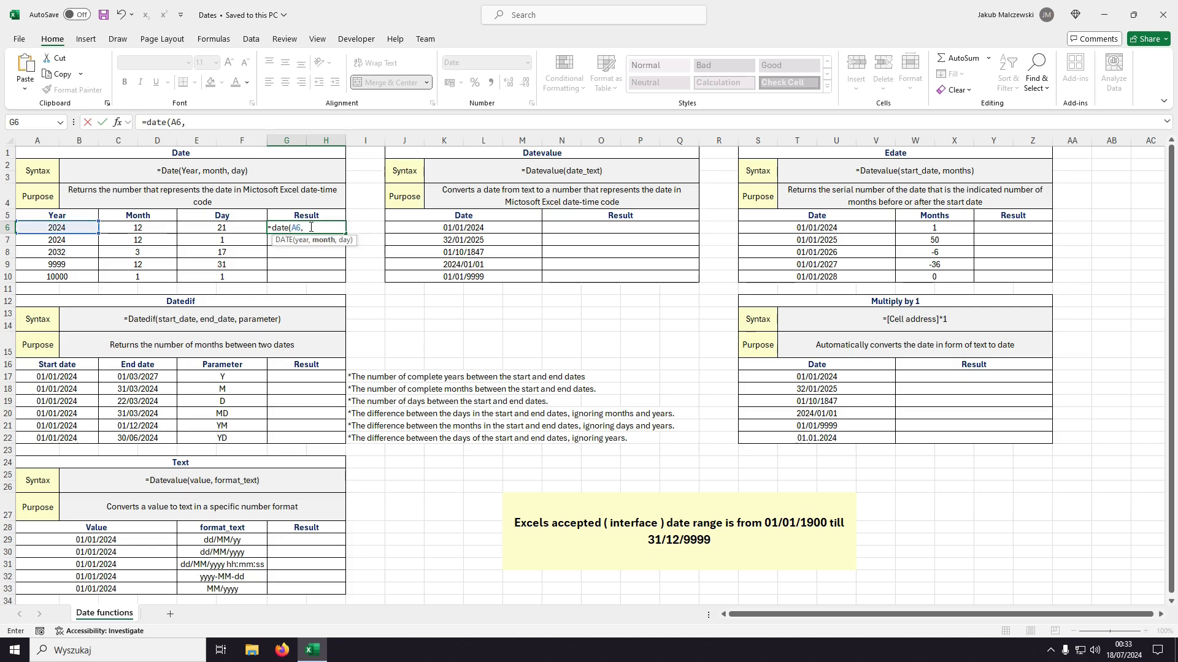
{"action": "key", "text": "Left"}
{"action": "key", "text": "Left"}
{"action": "type", "text": ","}
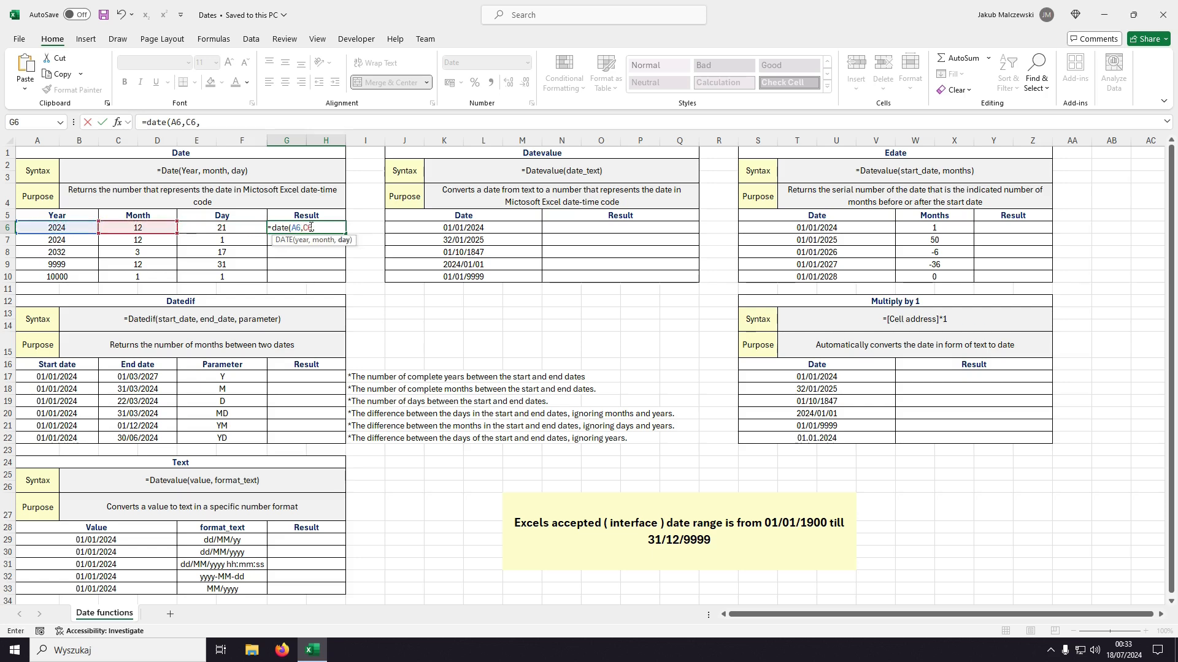
{"action": "key", "text": "Left"}
{"action": "type", "text": ")"}
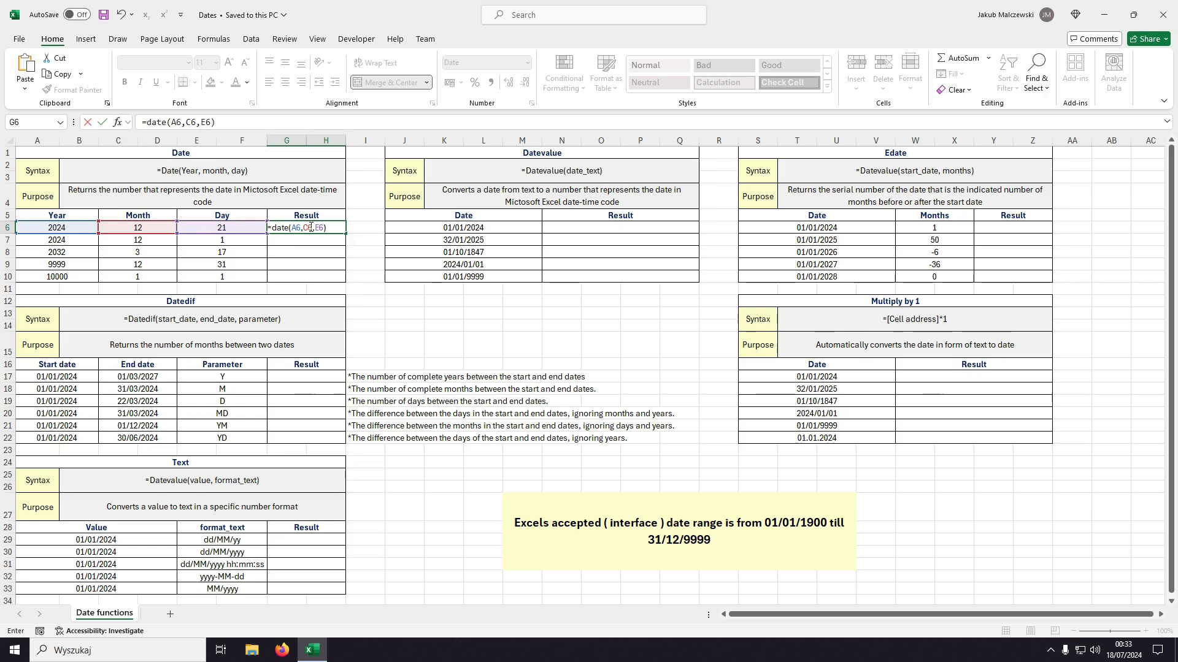
{"action": "key", "text": "Return"}
Fill the DATE formula from G6 down through G10.
{"action": "key", "text": "Left"}
{"action": "key", "text": "Left"}
{"action": "left_click", "coordinate": [310, 227]}
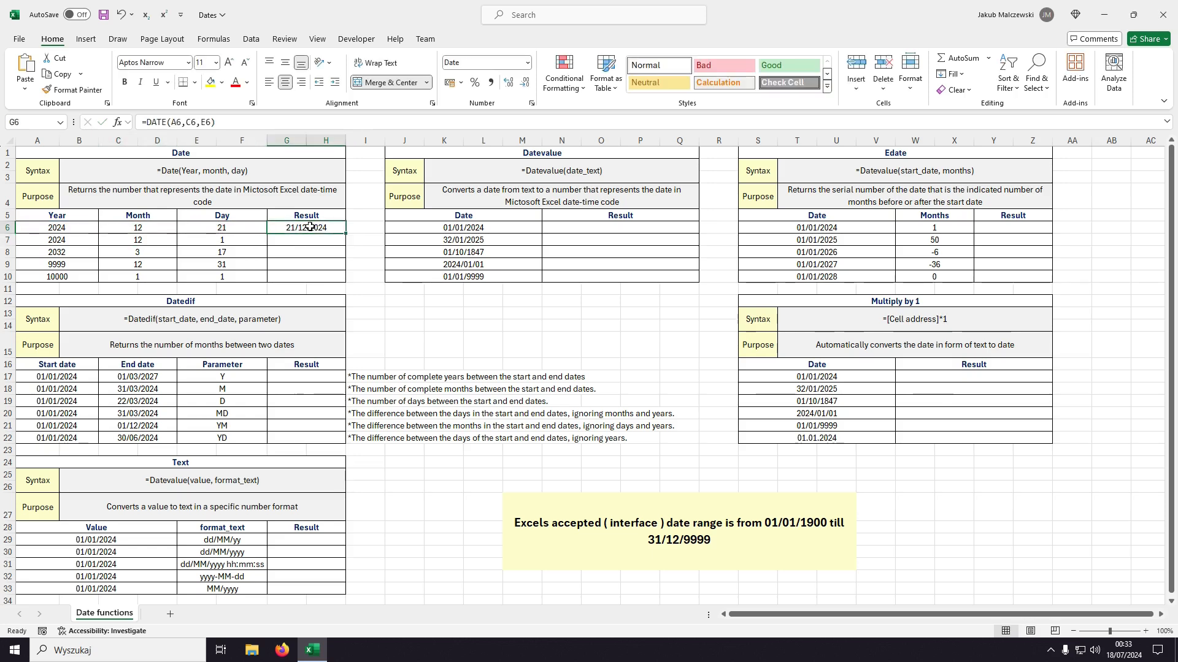
{"action": "left_click_drag", "start_coordinate": [342, 237], "coordinate": [337, 277]}
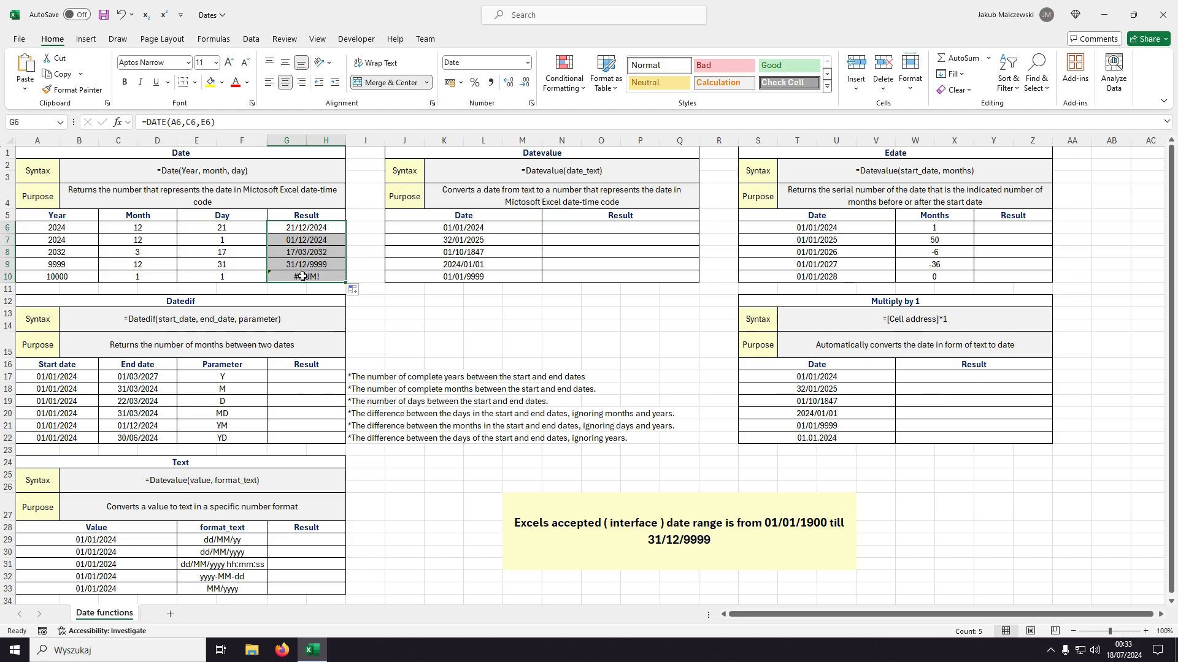
Try the Number format on G6:G10, restore Short Date, and select G10 to inspect its formula.
{"action": "left_click", "coordinate": [526, 63]}
{"action": "left_click", "coordinate": [503, 116]}
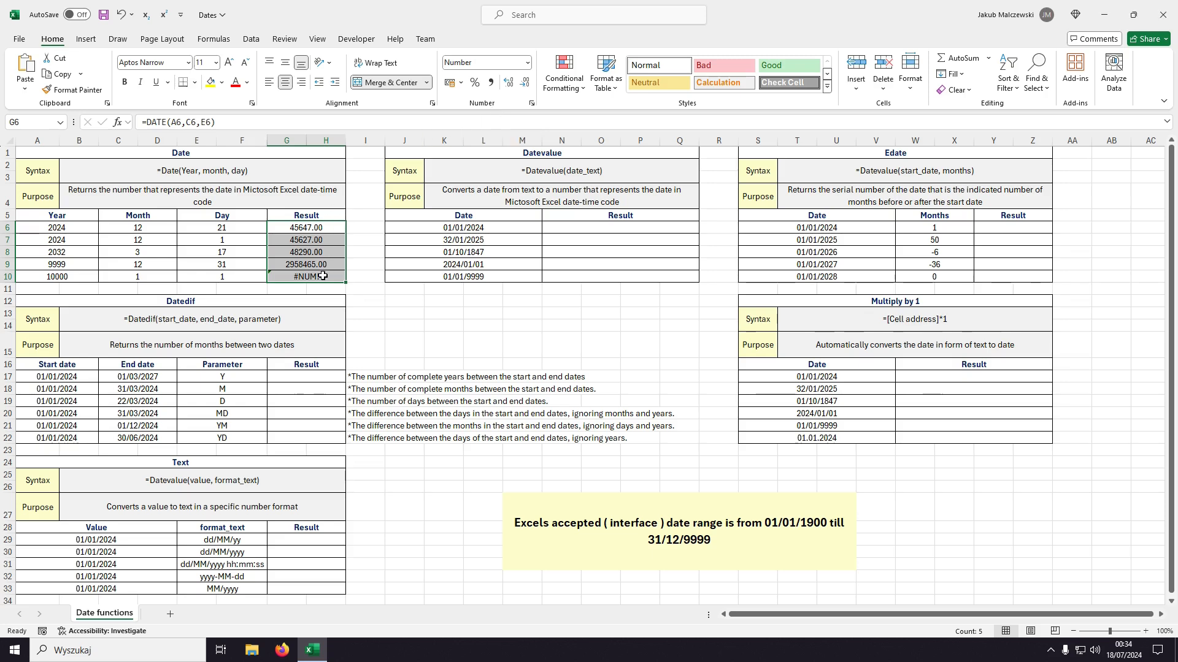
{"action": "left_click", "coordinate": [527, 63]}
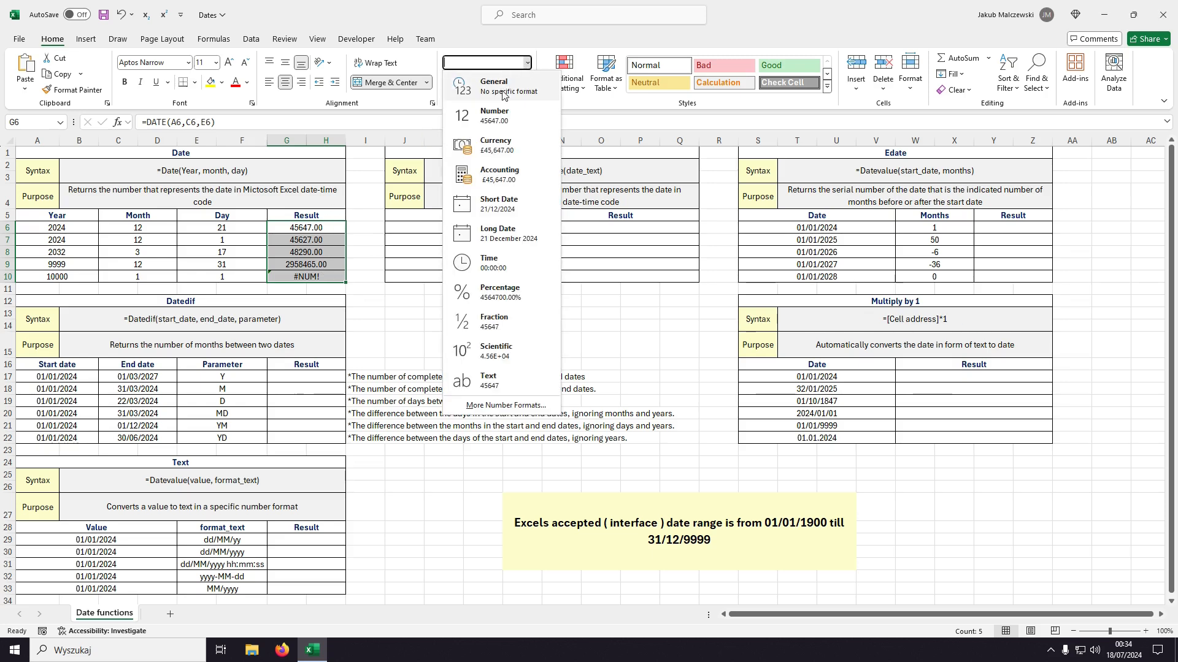
{"action": "left_click", "coordinate": [508, 209]}
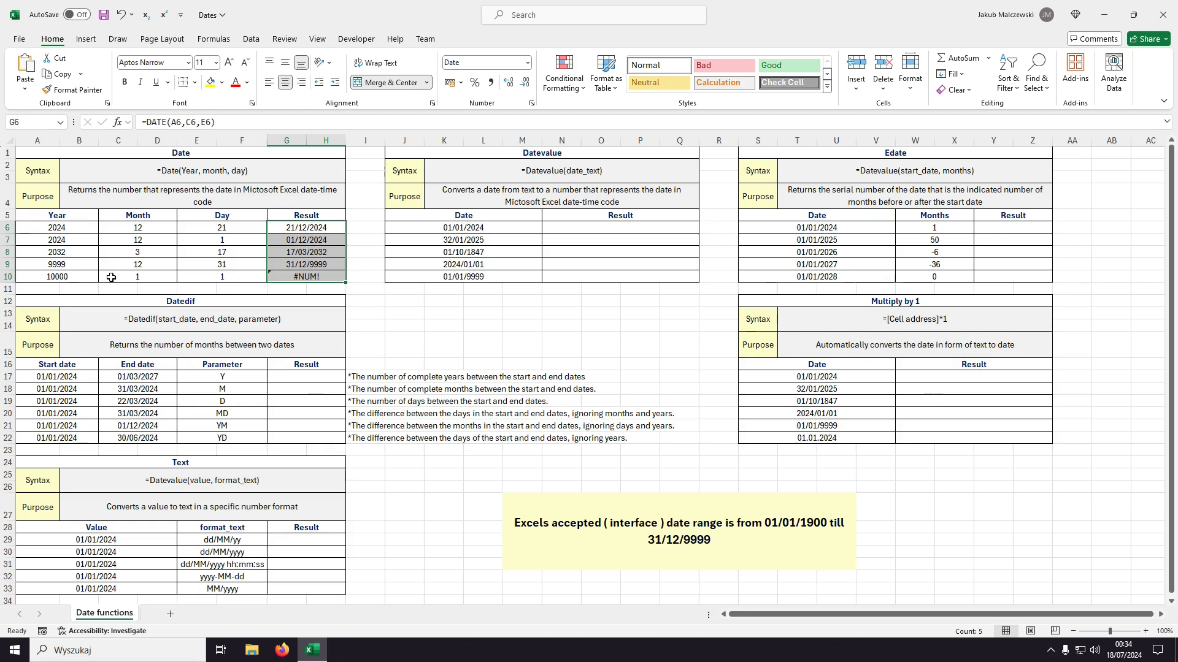
{"action": "left_click", "coordinate": [281, 276]}
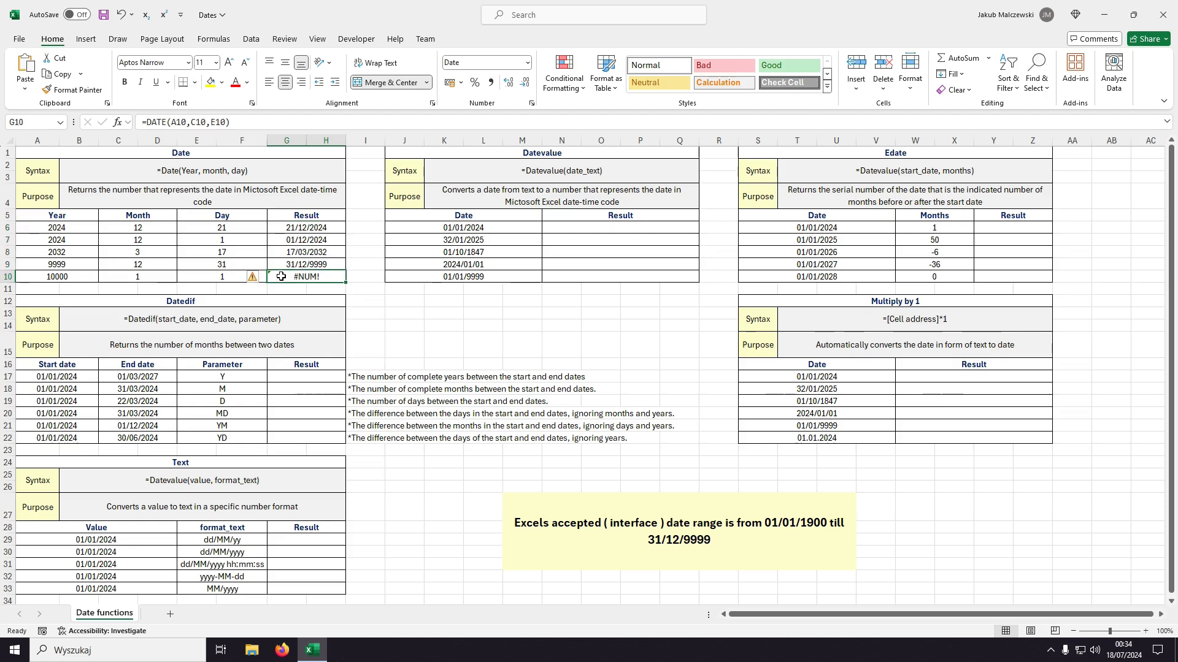
Try 1898 as the year in A6 to test the DATE result, and undo the change.
{"action": "left_click", "coordinate": [78, 226]}
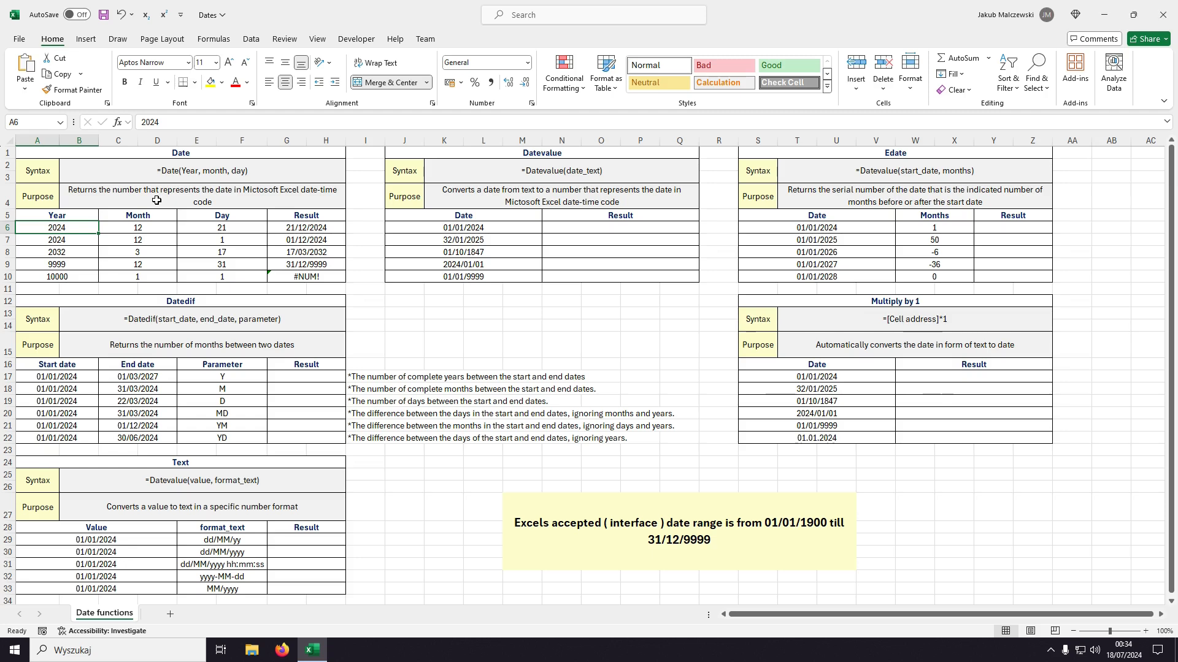
{"action": "type", "text": "1"}
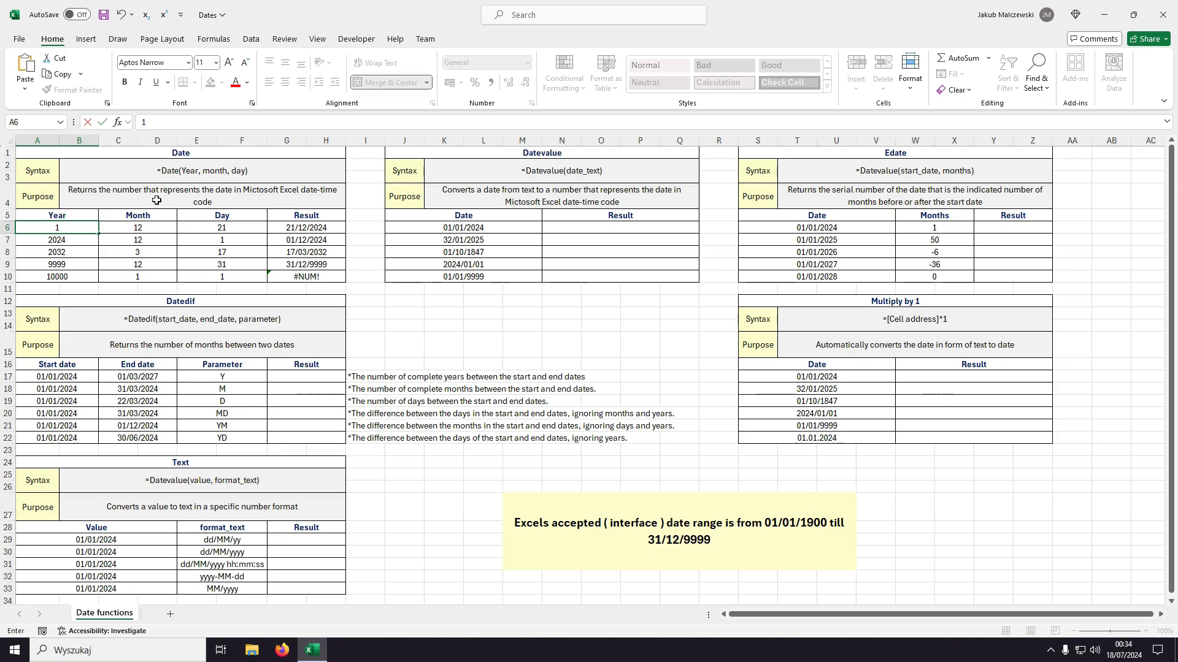
{"action": "type", "text": "898"}
{"action": "key", "text": "Return"}
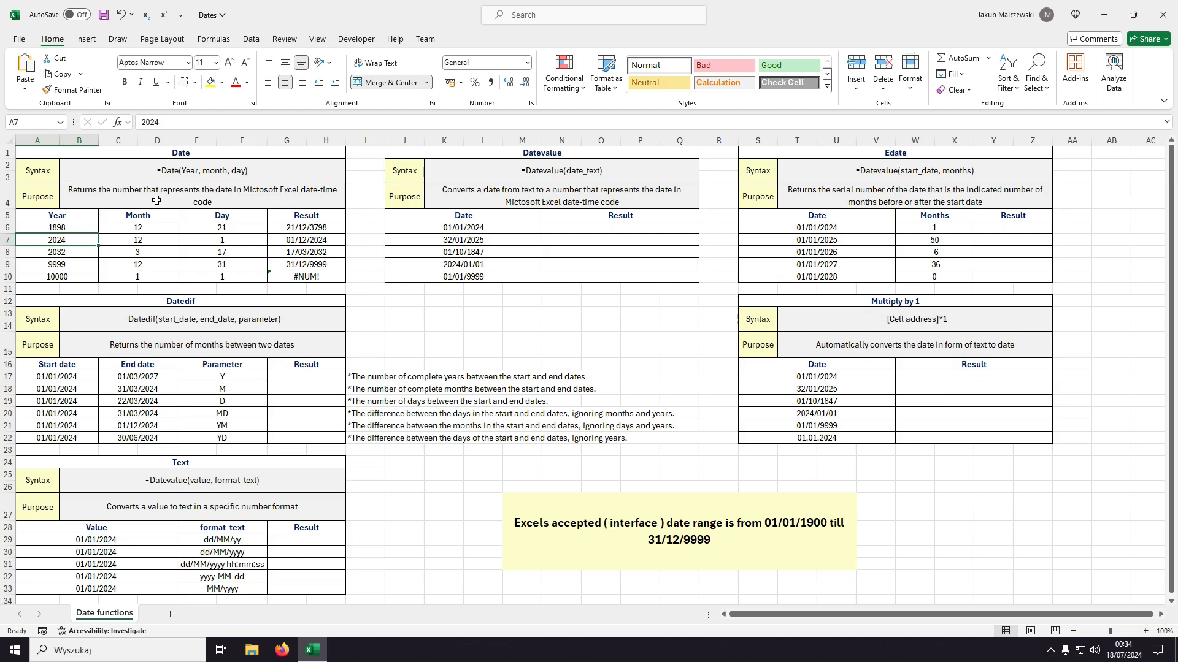
{"action": "key", "text": "ctrl+z"}
Set the month in C6 of the Date table to 36.
{"action": "key", "text": "Right"}
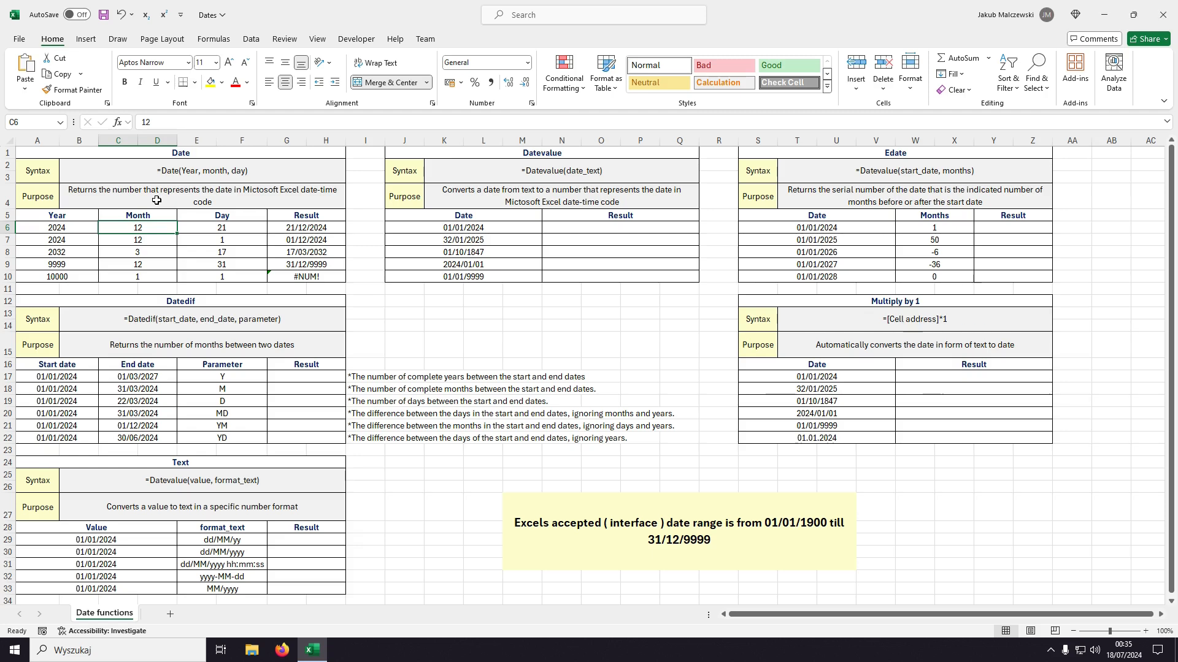
{"action": "type", "text": "36"}
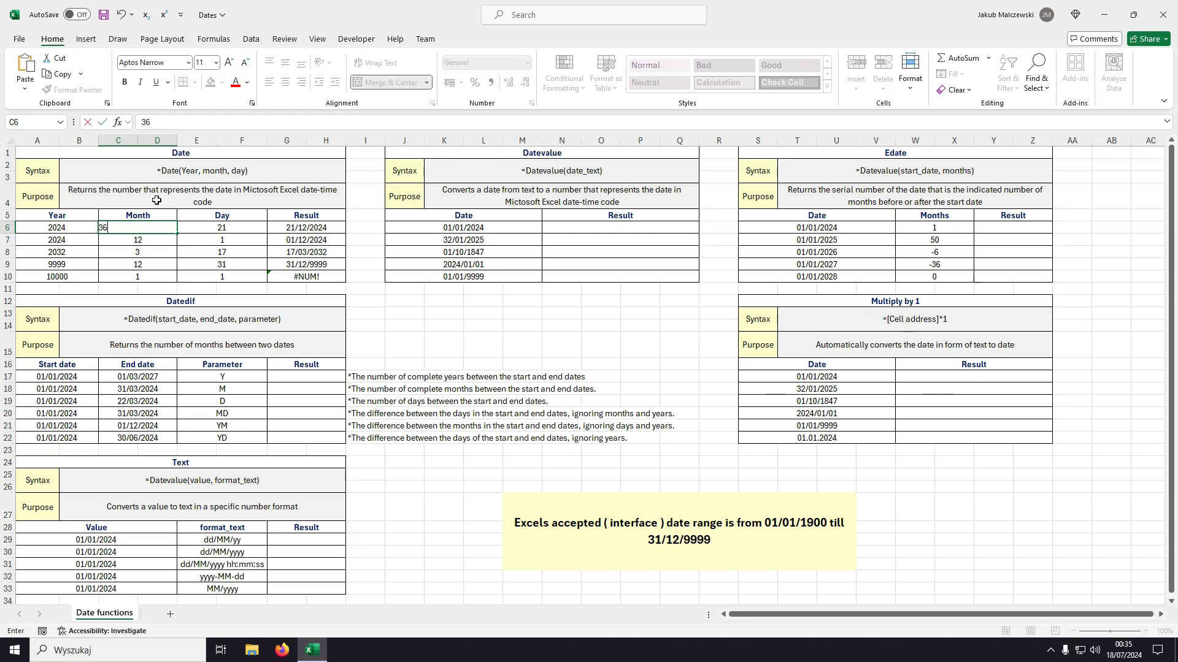
{"action": "key", "text": "Return"}
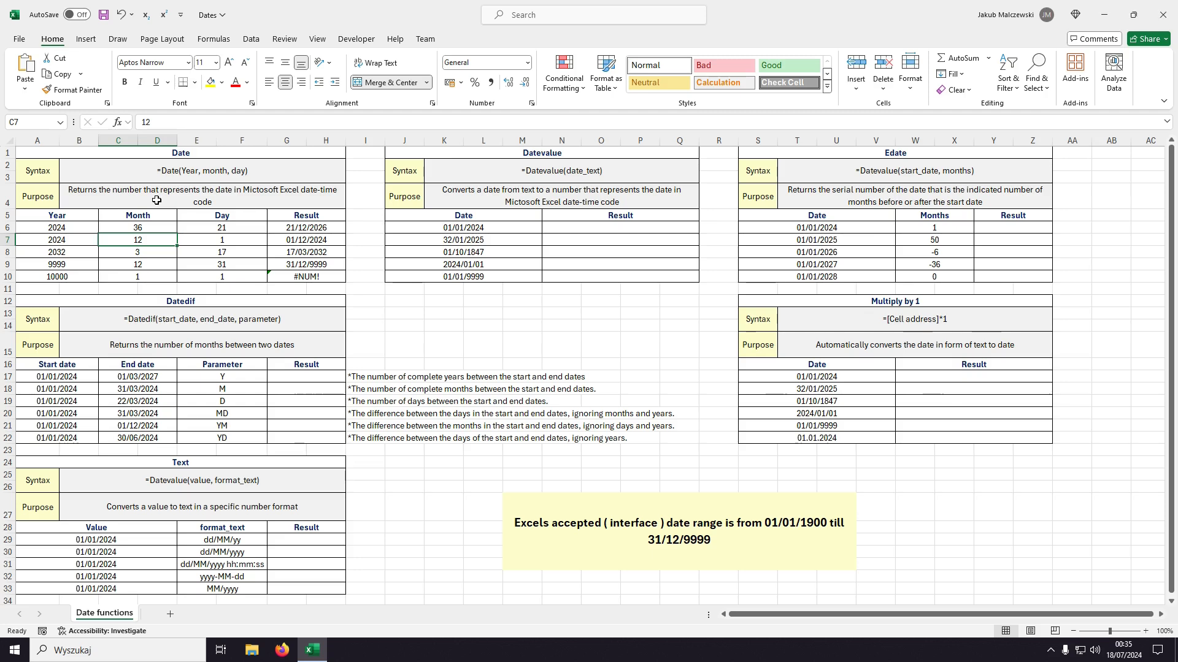
Set the day in E7 to 50 and select the result in G7.
{"action": "key", "text": "Right"}
{"action": "key", "text": "Right"}
{"action": "key", "text": "Left"}
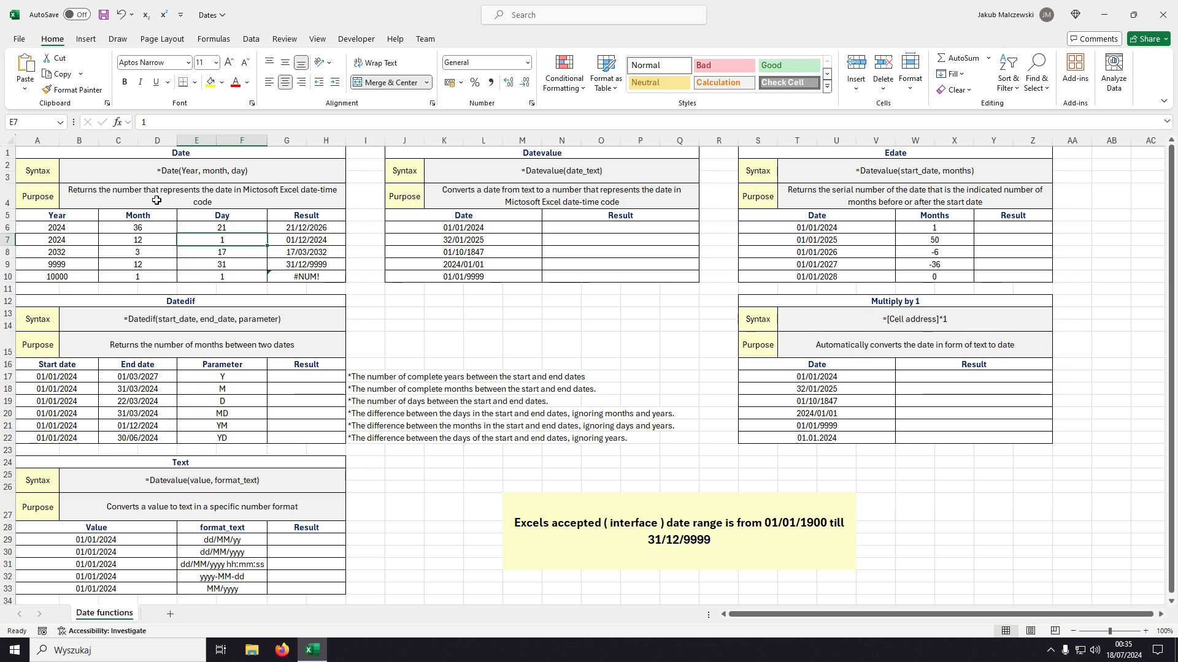
{"action": "type", "text": "50"}
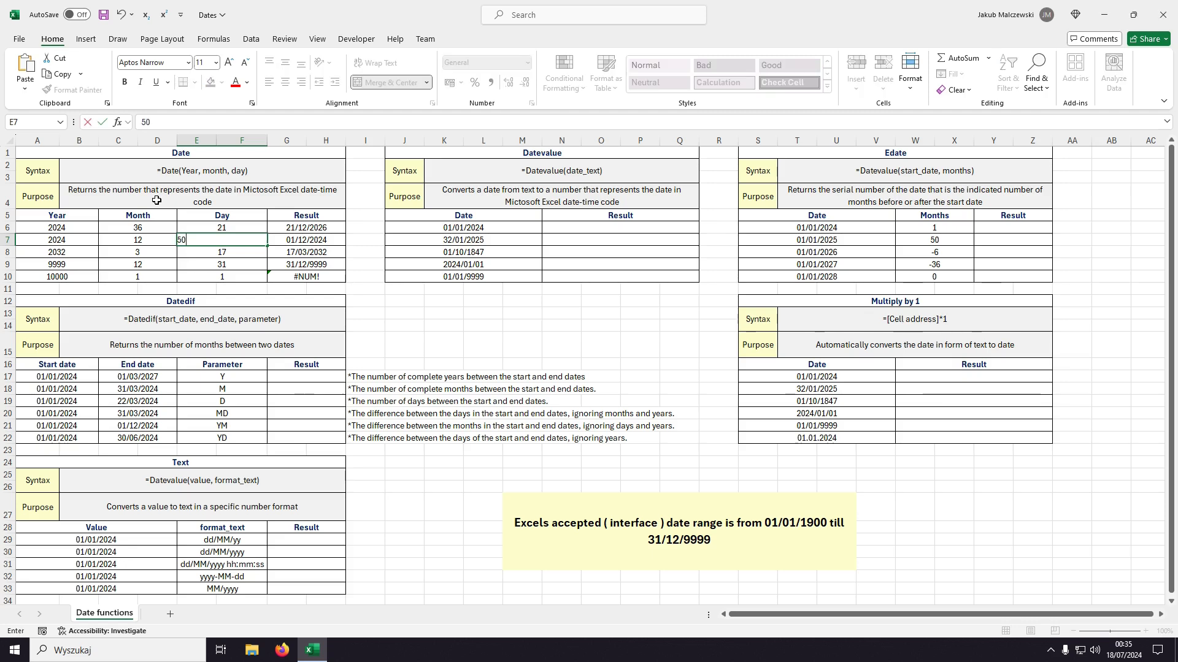
{"action": "key", "text": "Return"}
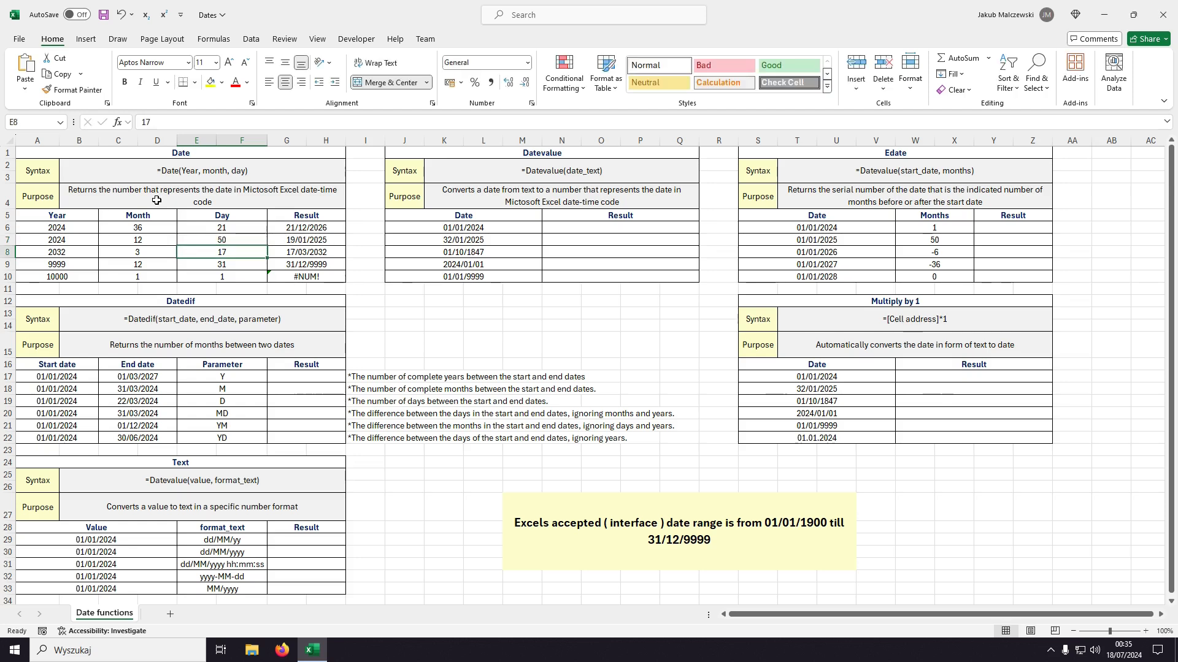
{"action": "key", "text": "Up"}
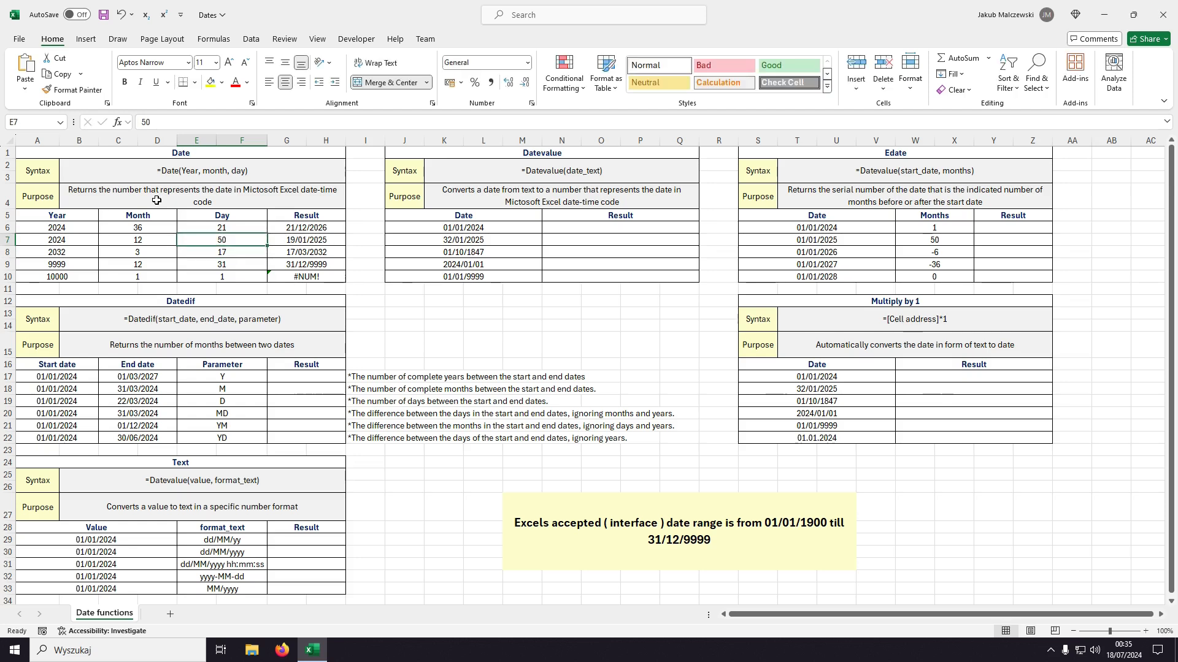
{"action": "key", "text": "Right"}
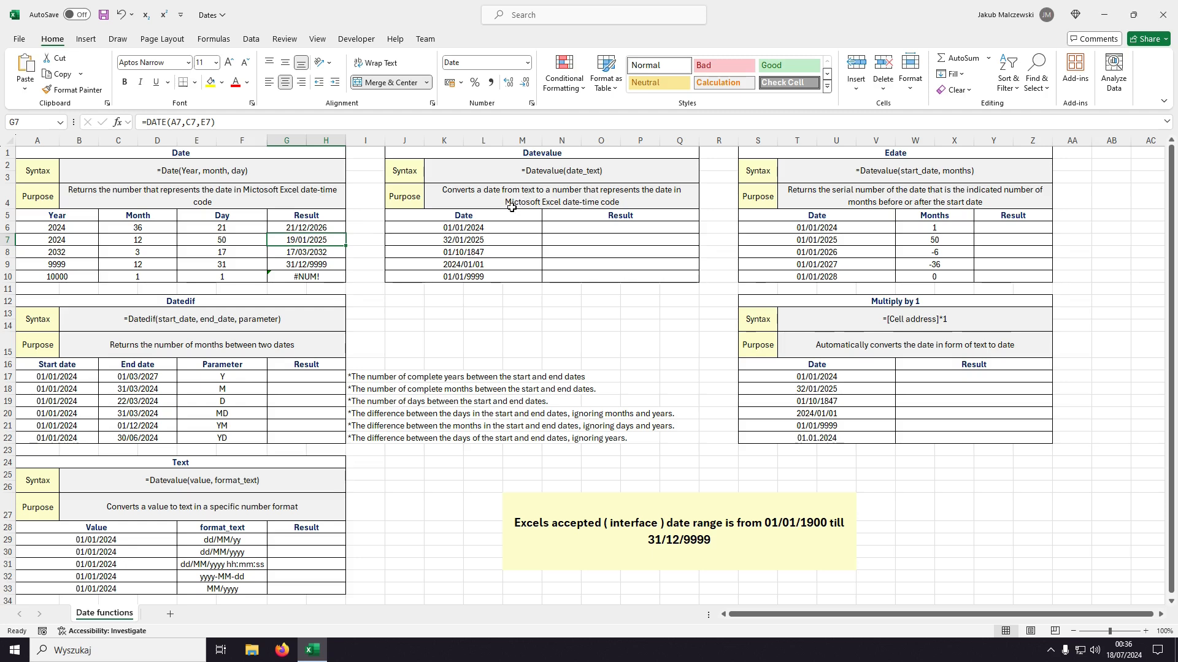
Enter =DATEVALUE(J6) in N6, the first result cell of the Datevalue table.
{"action": "left_click", "coordinate": [568, 227]}
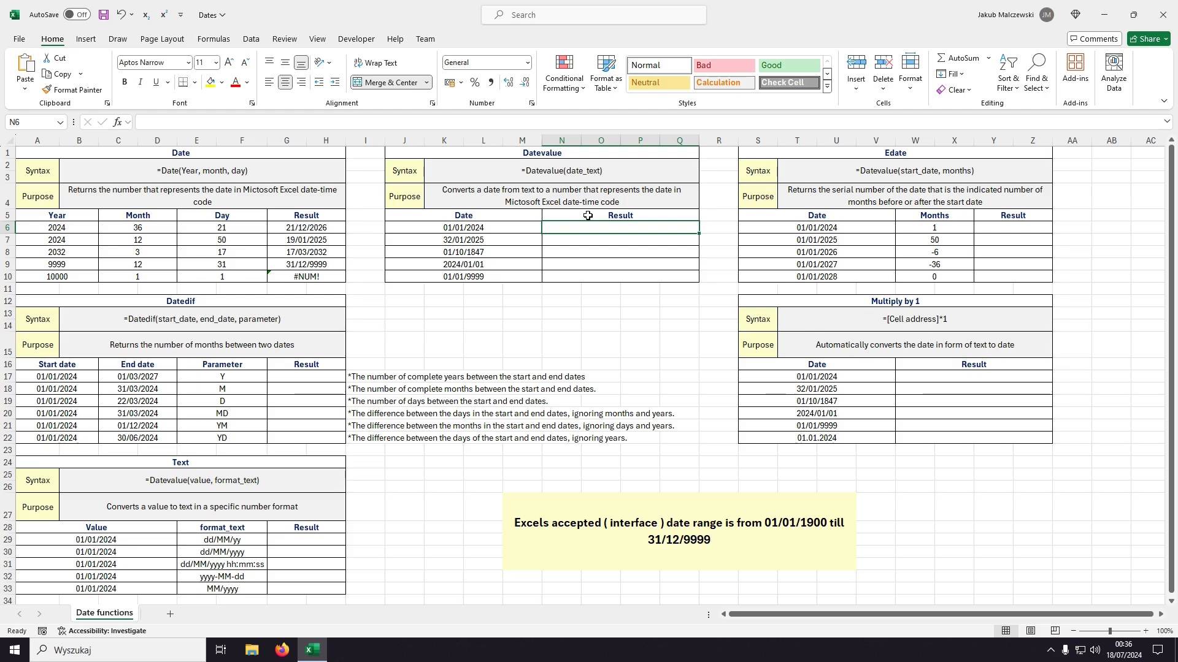
{"action": "type", "text": "="}
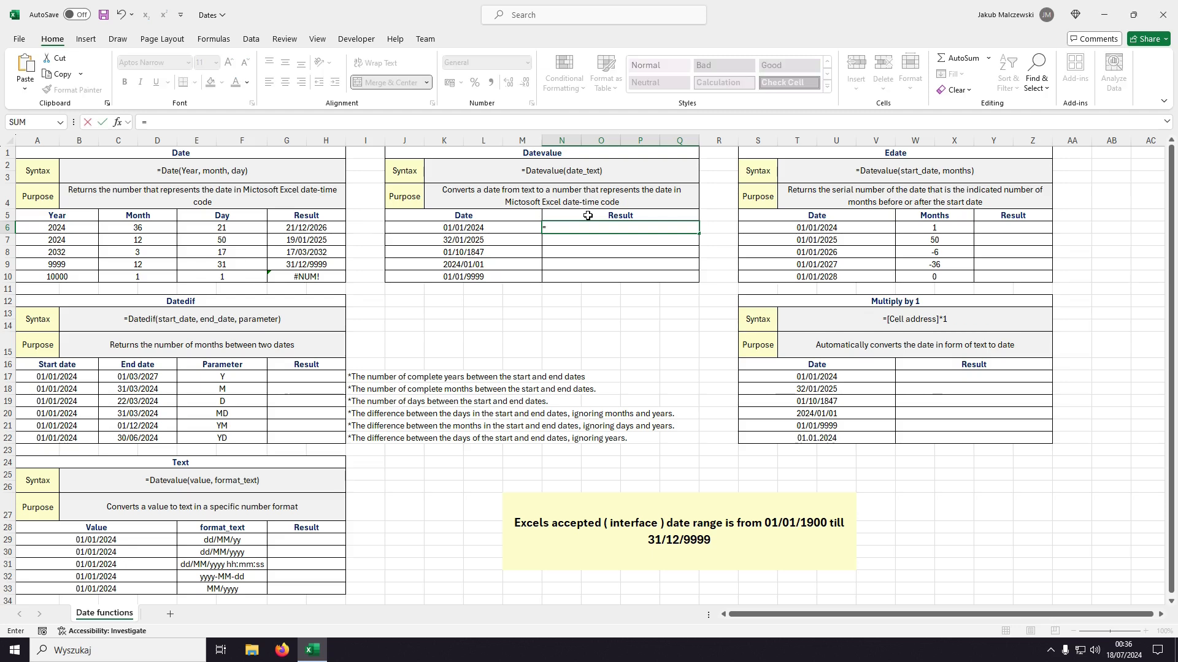
{"action": "type", "text": "date"}
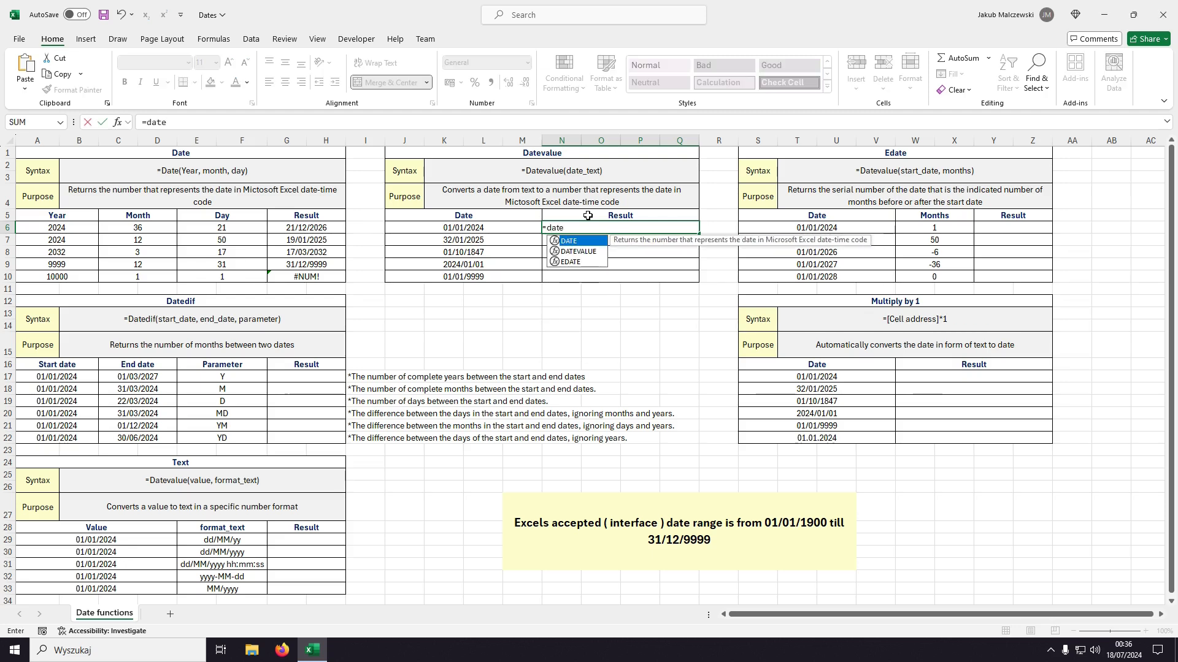
{"action": "key", "text": "Tab"}
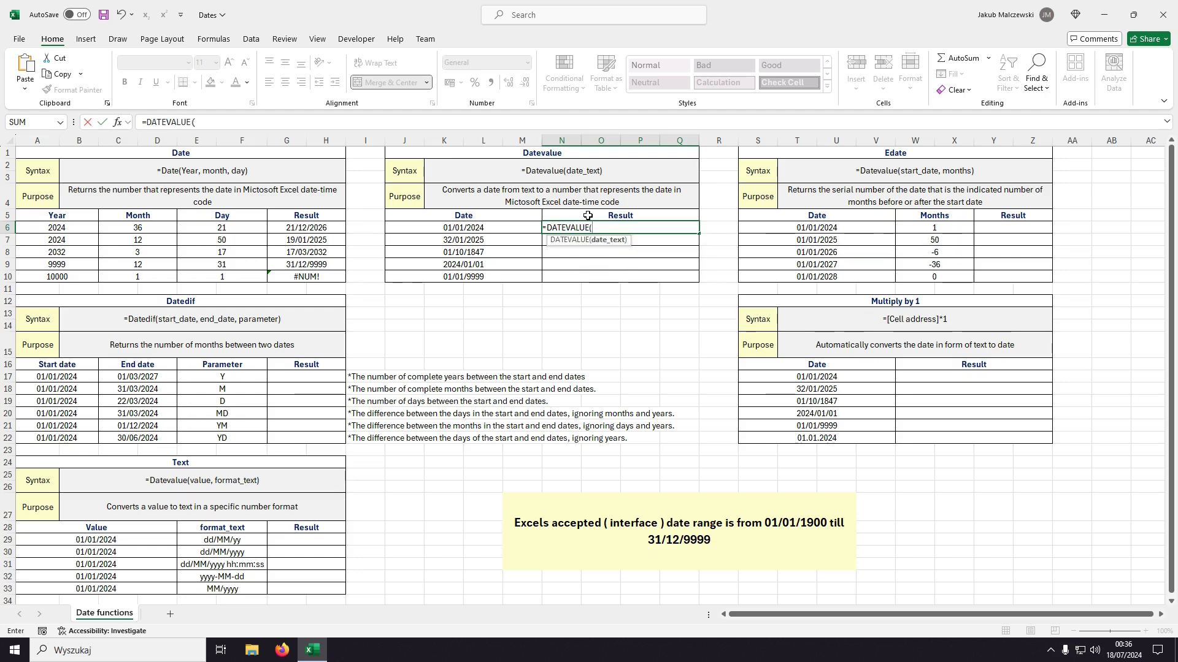
{"action": "key", "text": "Left"}
{"action": "key", "text": "Return"}
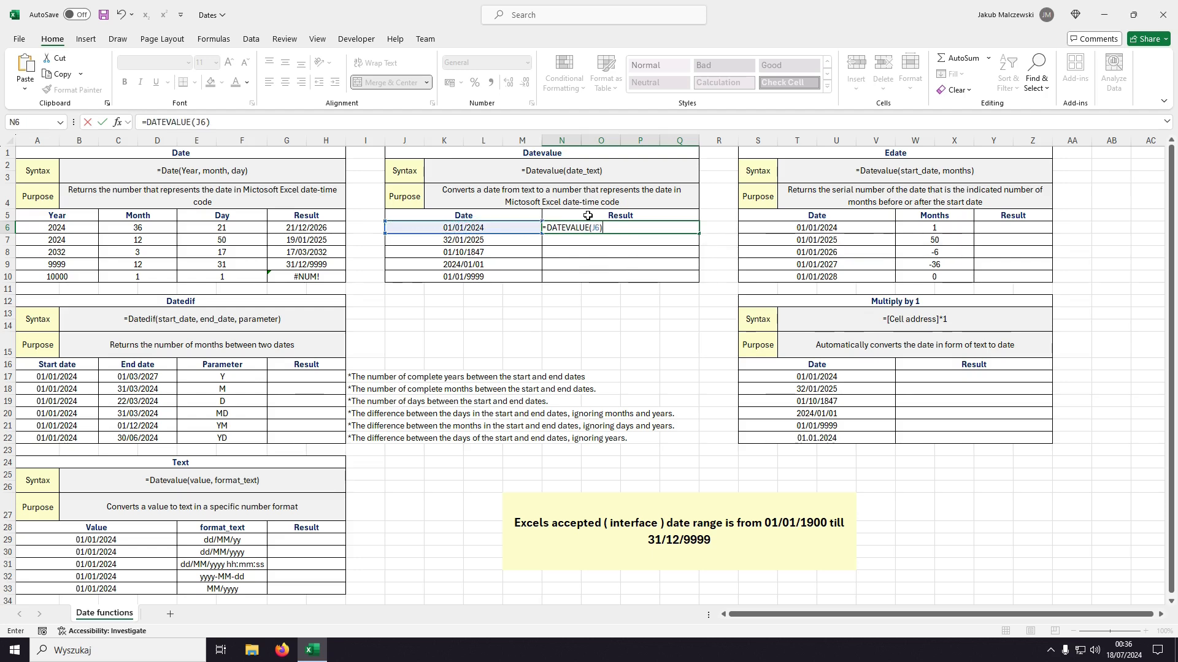
Fill the DATEVALUE formula from N6 down through N10.
{"action": "key", "text": "Left"}
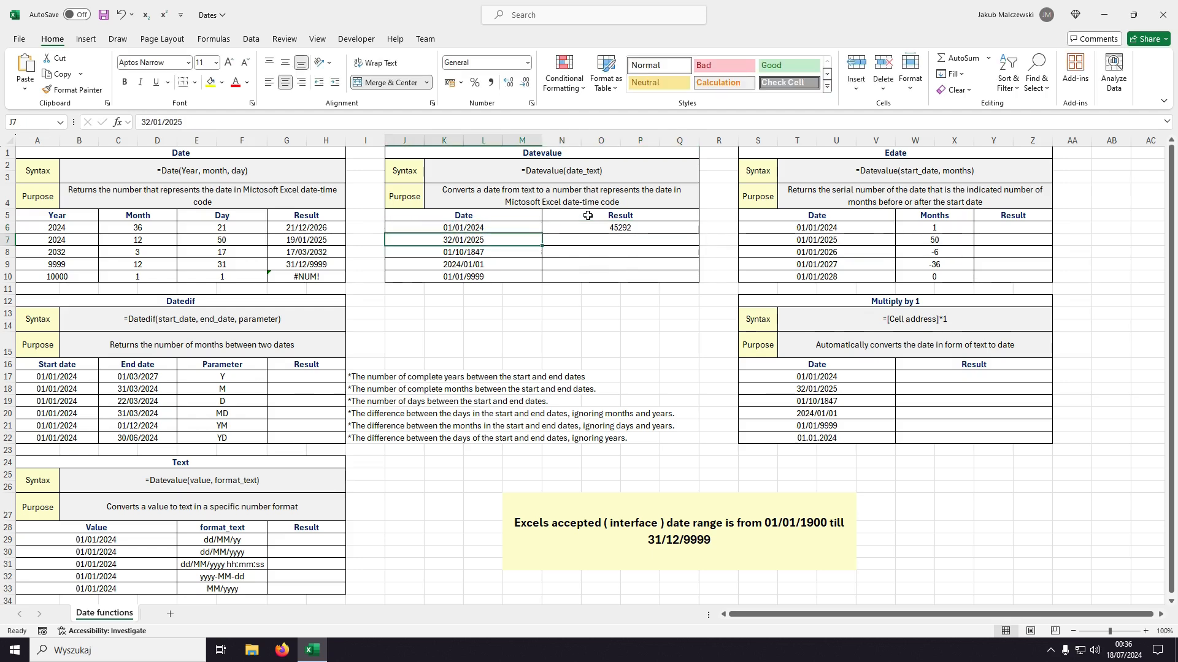
{"action": "left_click", "coordinate": [660, 229]}
{"action": "left_click_drag", "start_coordinate": [699, 233], "coordinate": [690, 274]}
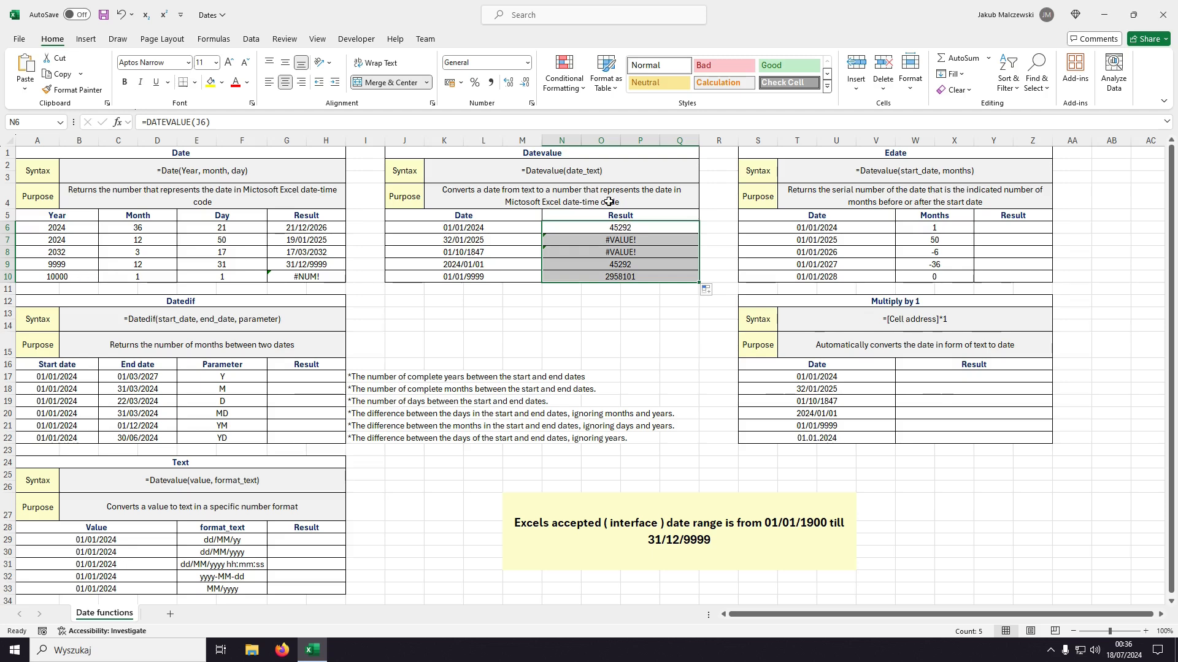
Try the Short Date and Long Date formats on N6:N10 and finish with the Number format.
{"action": "left_click", "coordinate": [526, 64]}
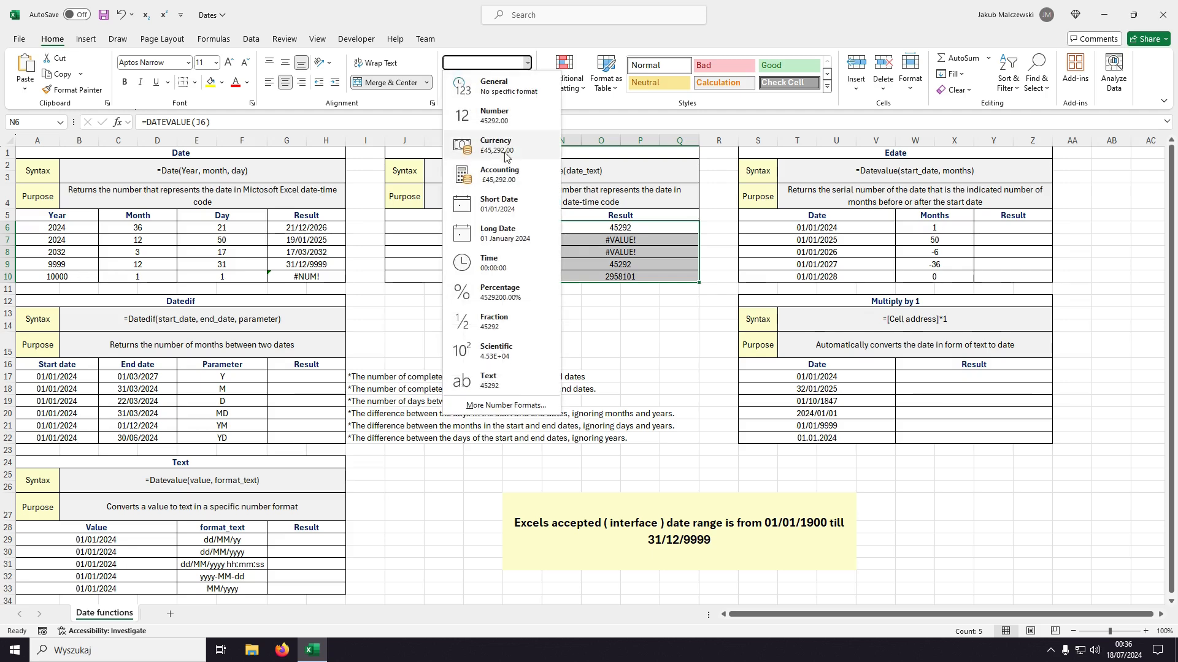
{"action": "left_click", "coordinate": [503, 209]}
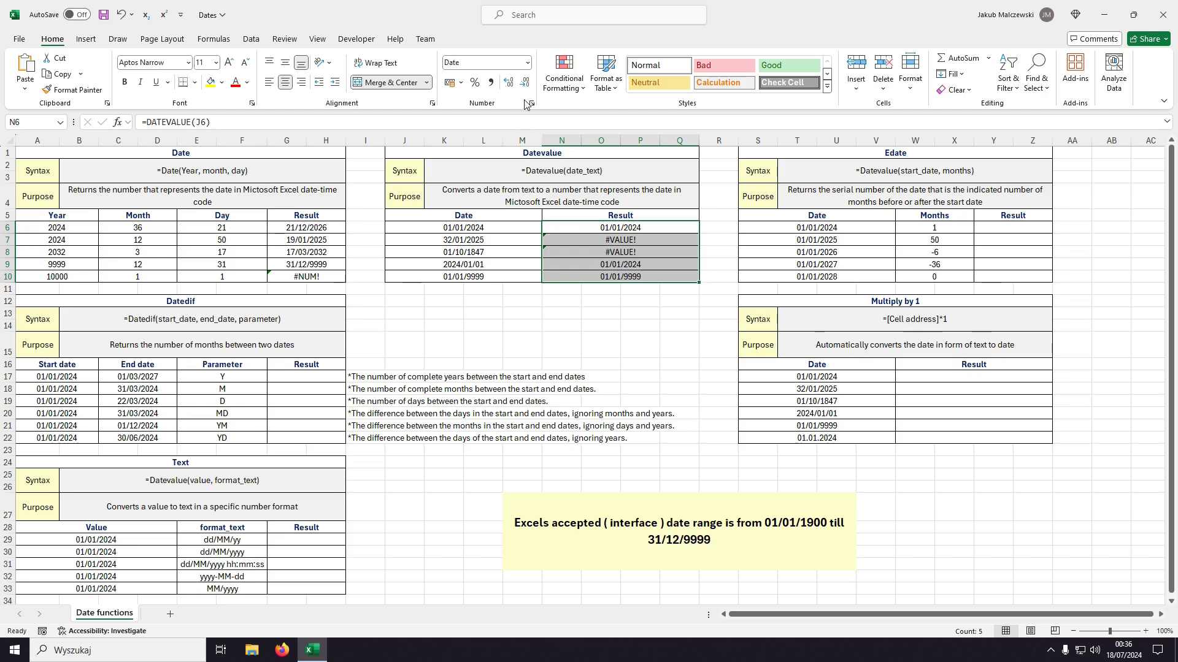
{"action": "left_click", "coordinate": [528, 64]}
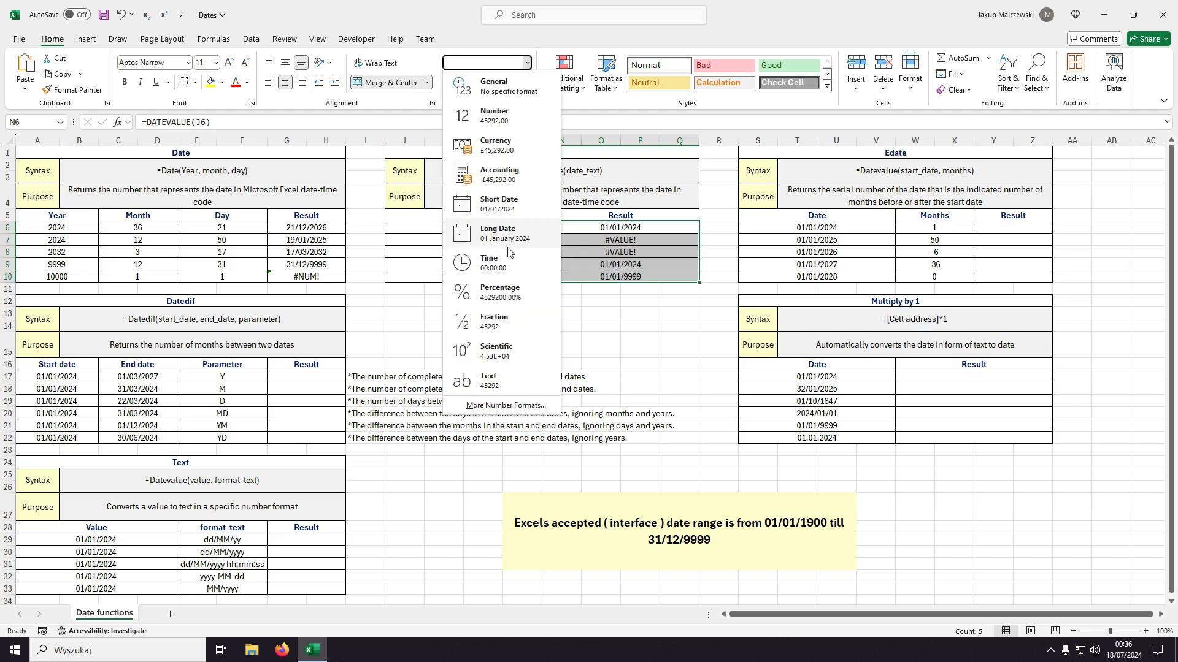
{"action": "left_click", "coordinate": [509, 239]}
{"action": "left_click", "coordinate": [527, 63]}
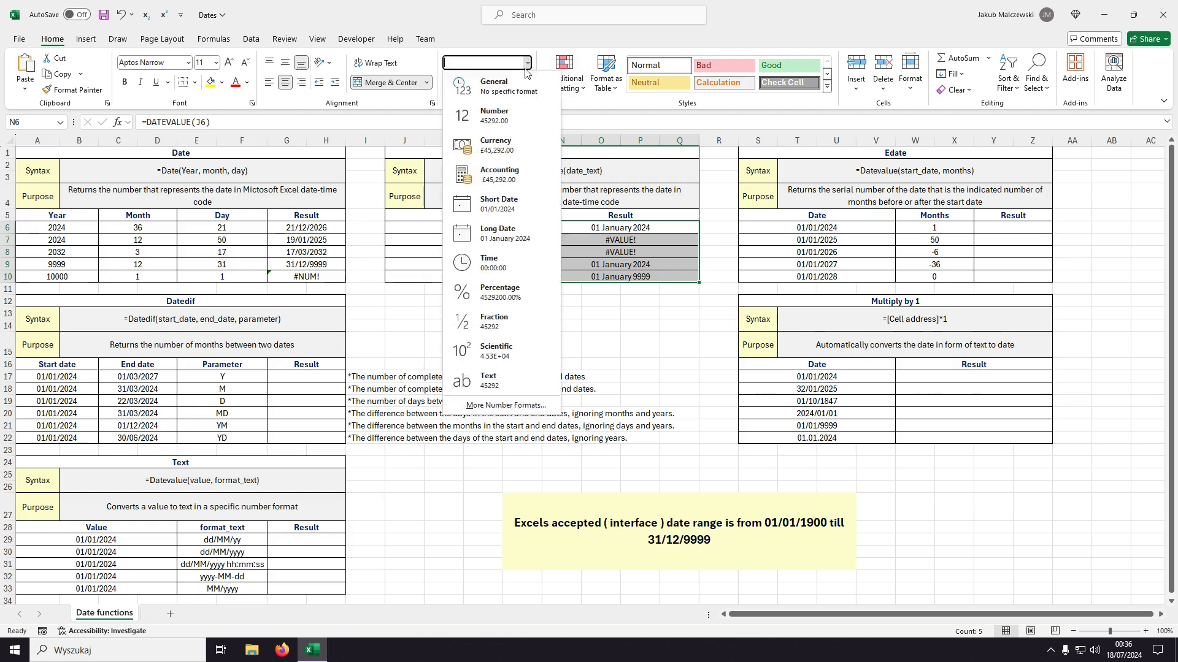
{"action": "left_click", "coordinate": [498, 122]}
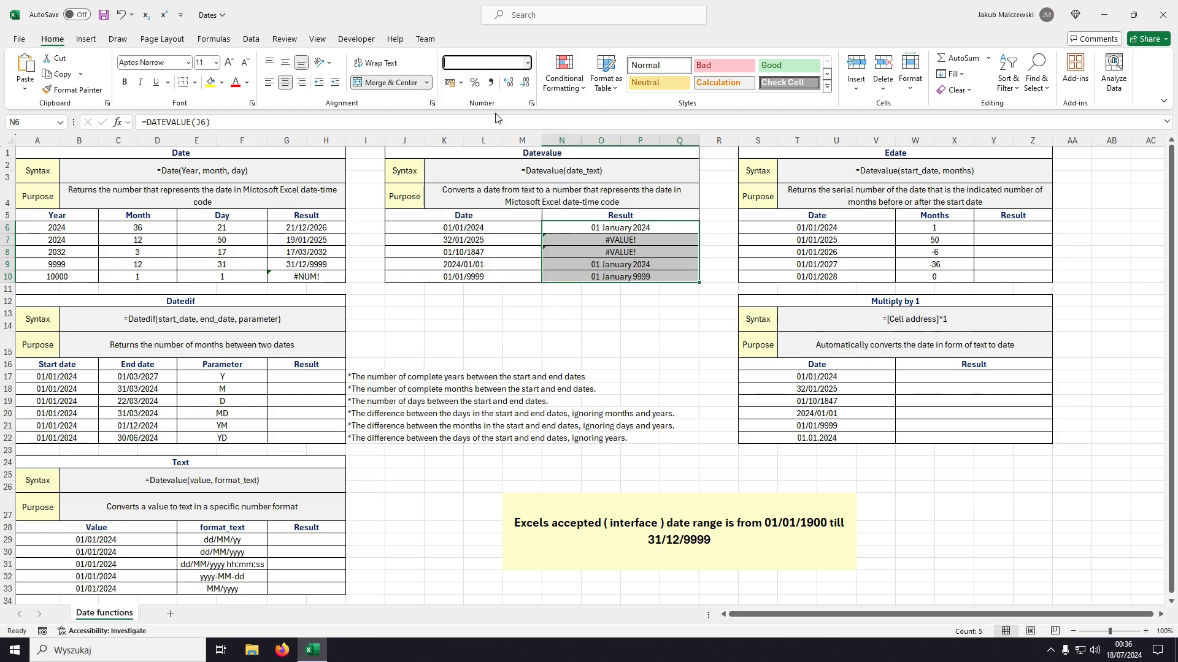
Try the Number format on the Datevalue table's dates in J6:J10 and finish with the General format.
{"action": "left_click_drag", "start_coordinate": [468, 229], "coordinate": [470, 278]}
{"action": "left_click", "coordinate": [526, 63]}
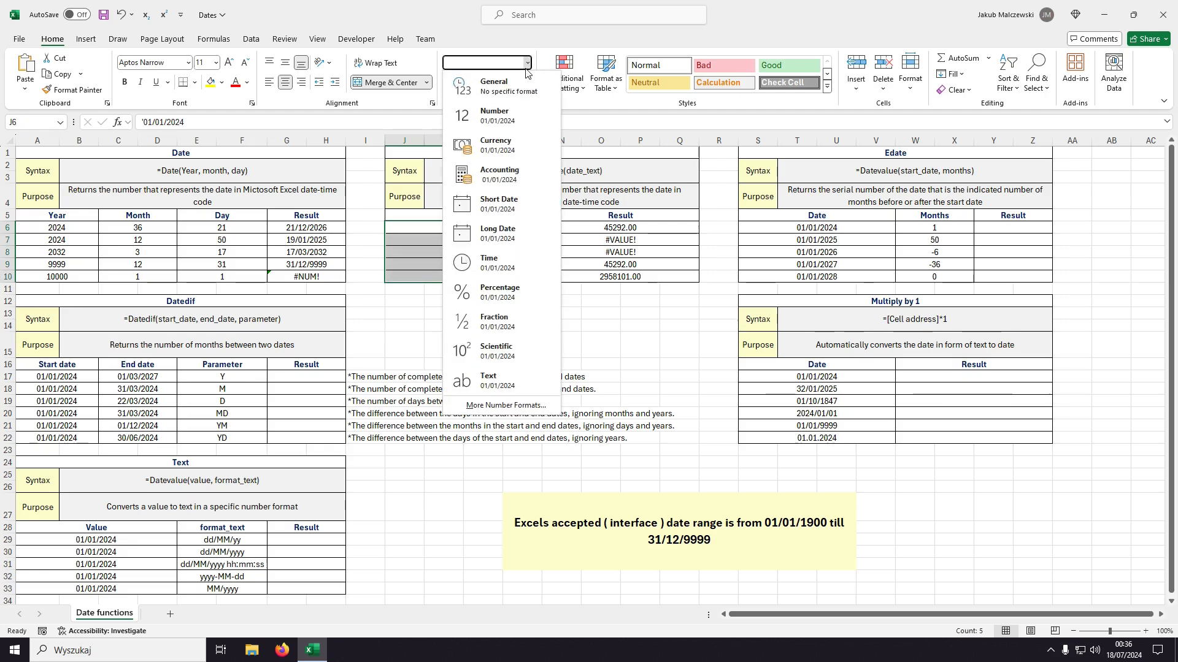
{"action": "left_click", "coordinate": [507, 117]}
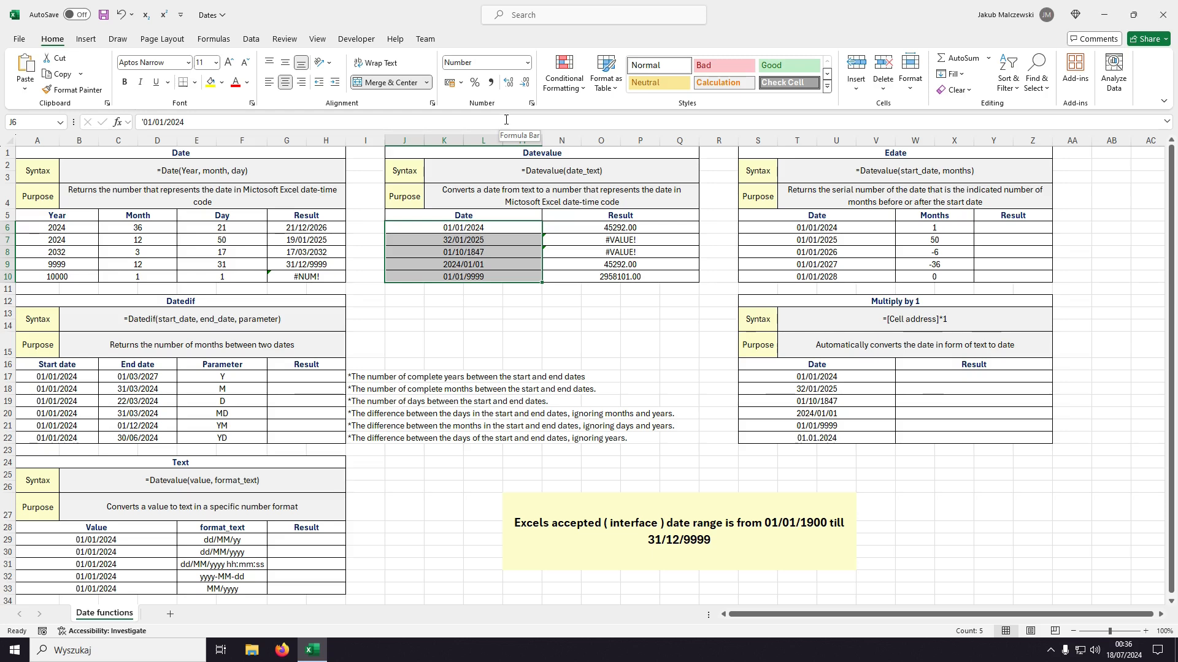
{"action": "left_click", "coordinate": [526, 63]}
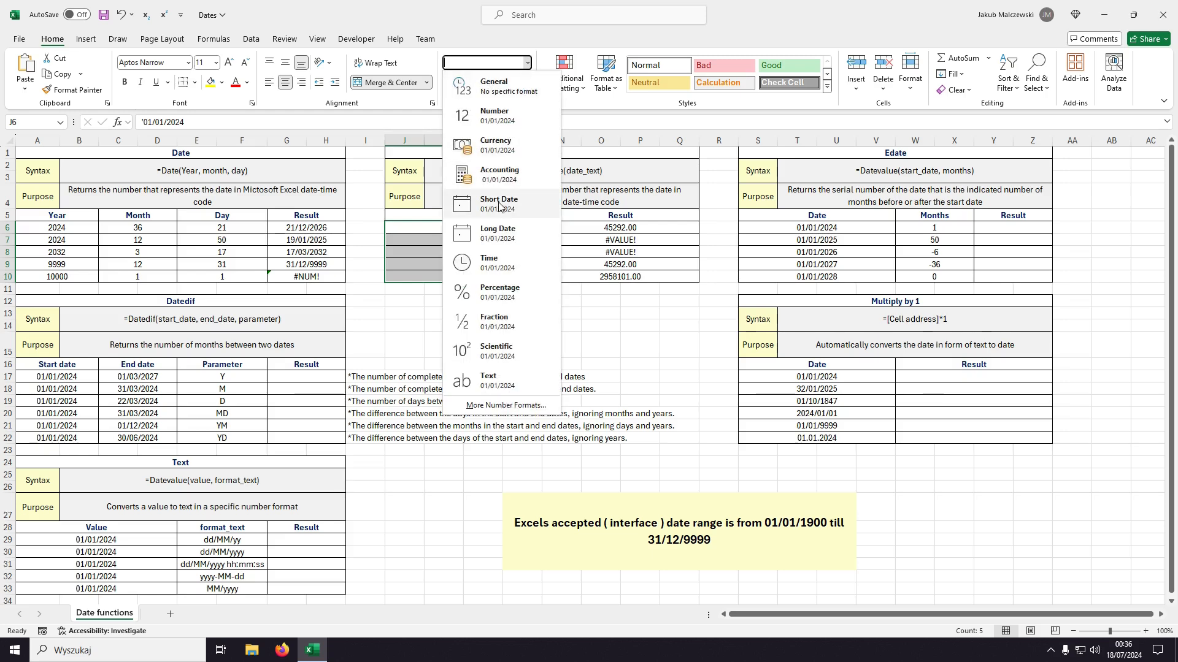
{"action": "left_click", "coordinate": [494, 86]}
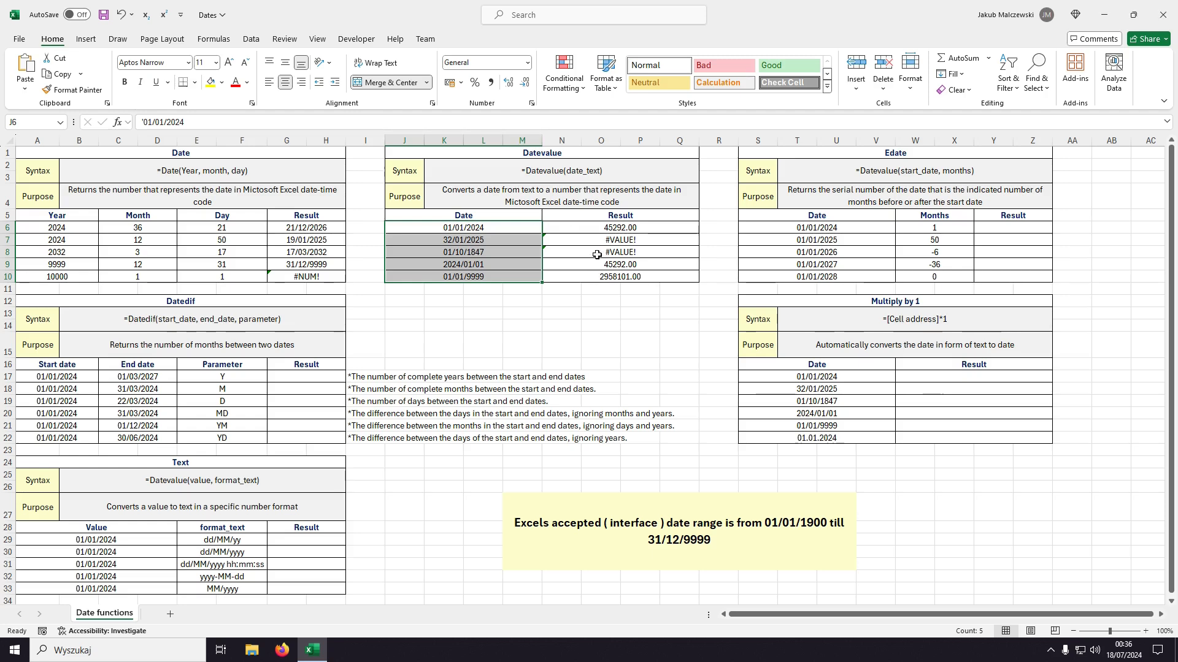
Change the text date in J10 of the Datevalue table to 01/01/10000, keeping its leading apostrophe.
{"action": "left_click", "coordinate": [521, 240]}
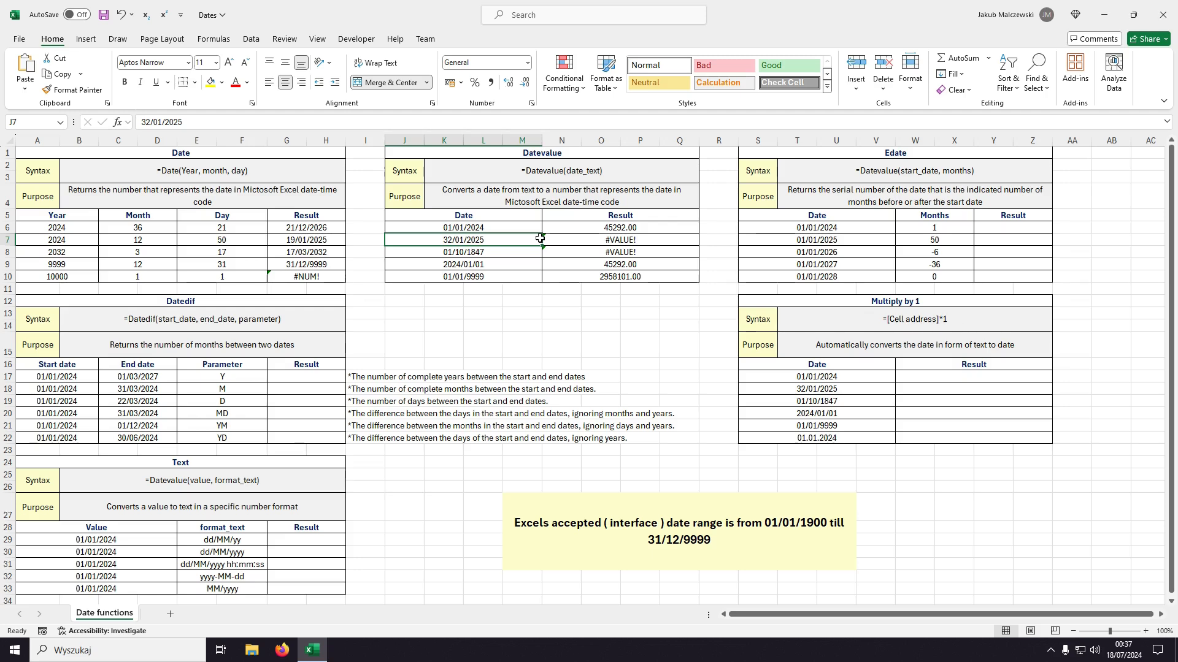
{"action": "left_click", "coordinate": [518, 277]}
{"action": "left_click_drag", "start_coordinate": [166, 123], "coordinate": [185, 123]}
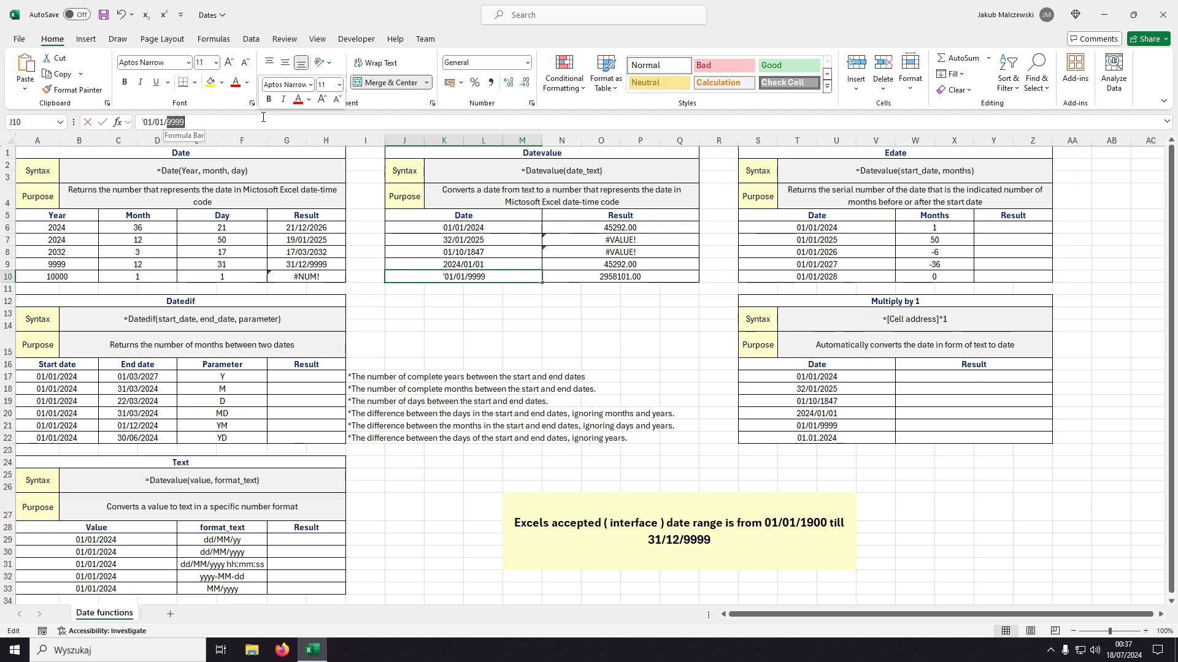
{"action": "type", "text": "10000"}
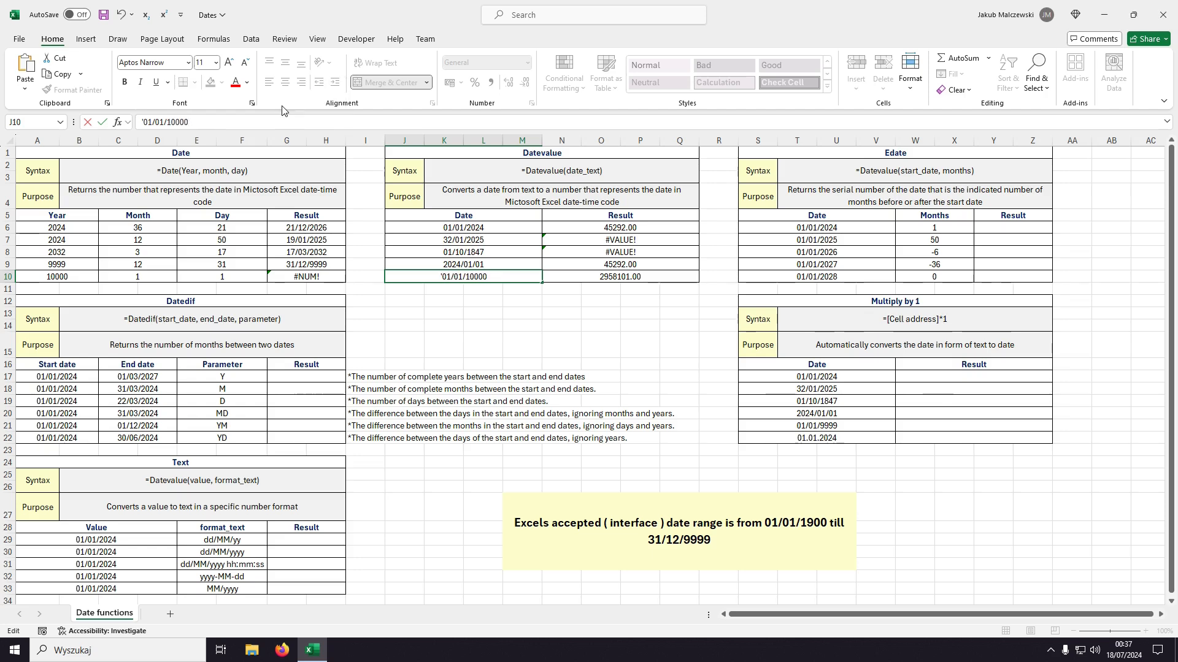
{"action": "key", "text": "Return"}
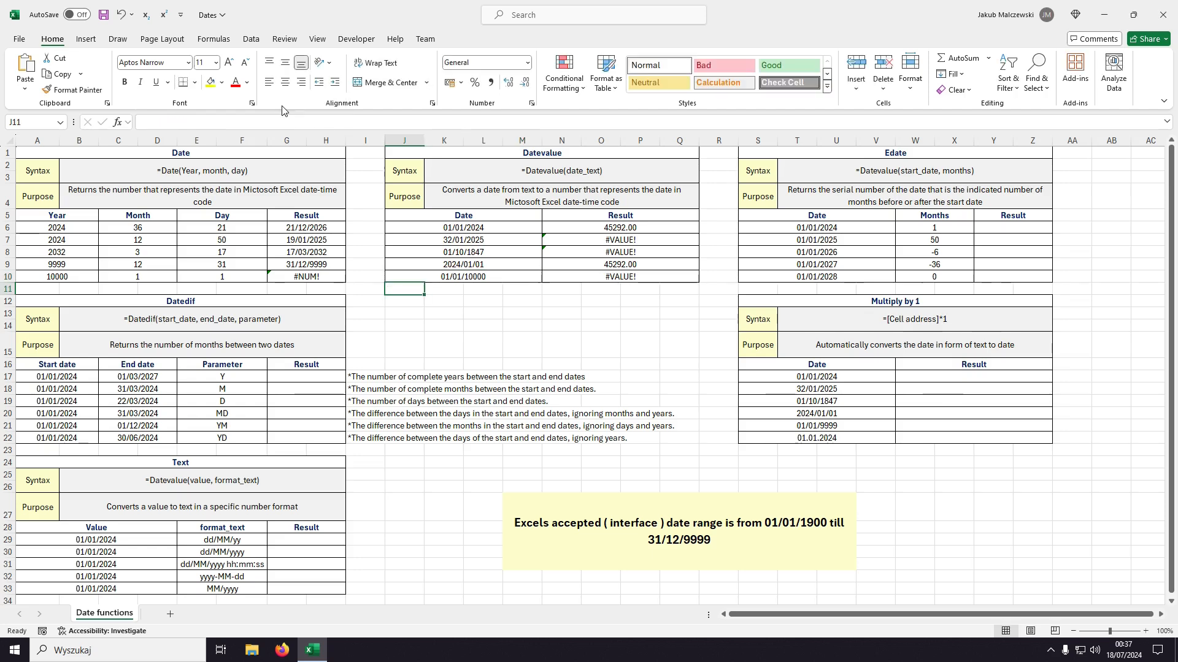
Examine the DATEVALUE results and their formulas from N10 up to N7 and back to N10.
{"action": "key", "text": "Up"}
{"action": "key", "text": "Right"}
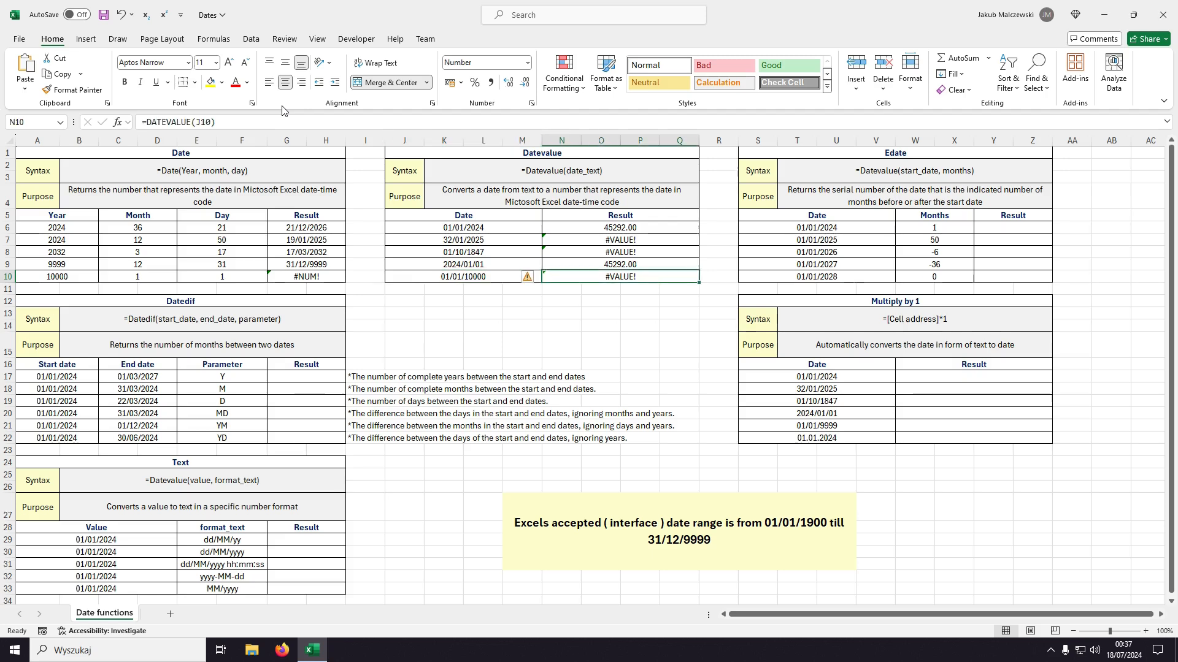
{"action": "key", "text": "Up"}
{"action": "key", "text": "Up"}
{"action": "key", "text": "Up"}
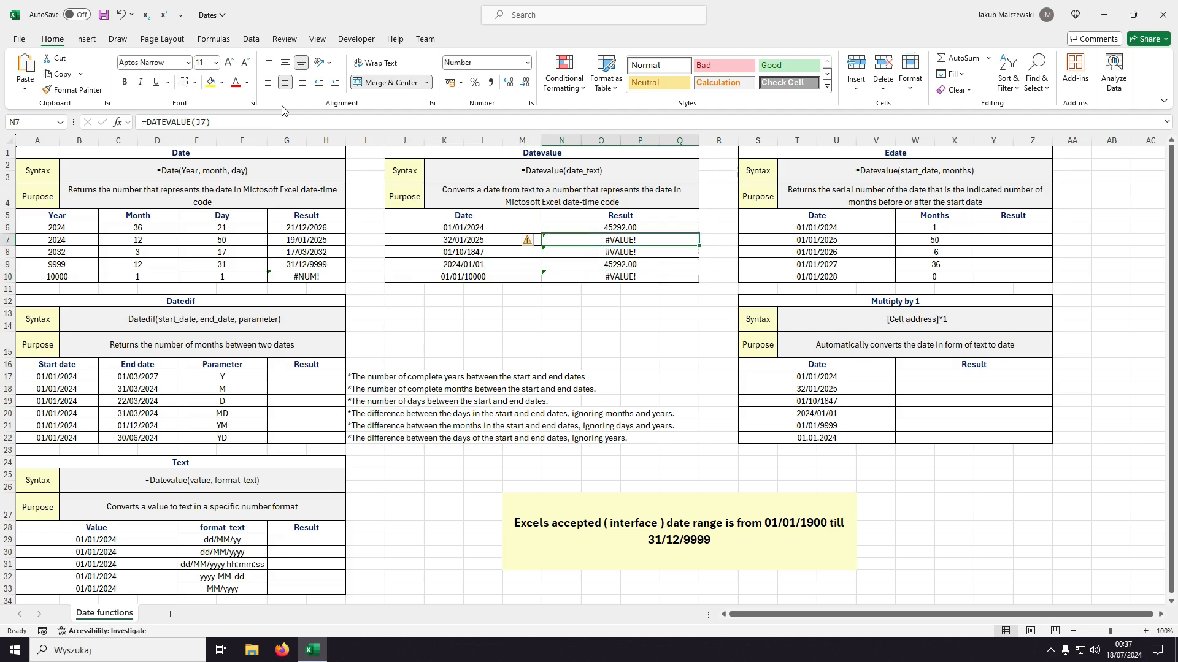
{"action": "key", "text": "Down"}
{"action": "key", "text": "Down"}
{"action": "key", "text": "Down"}
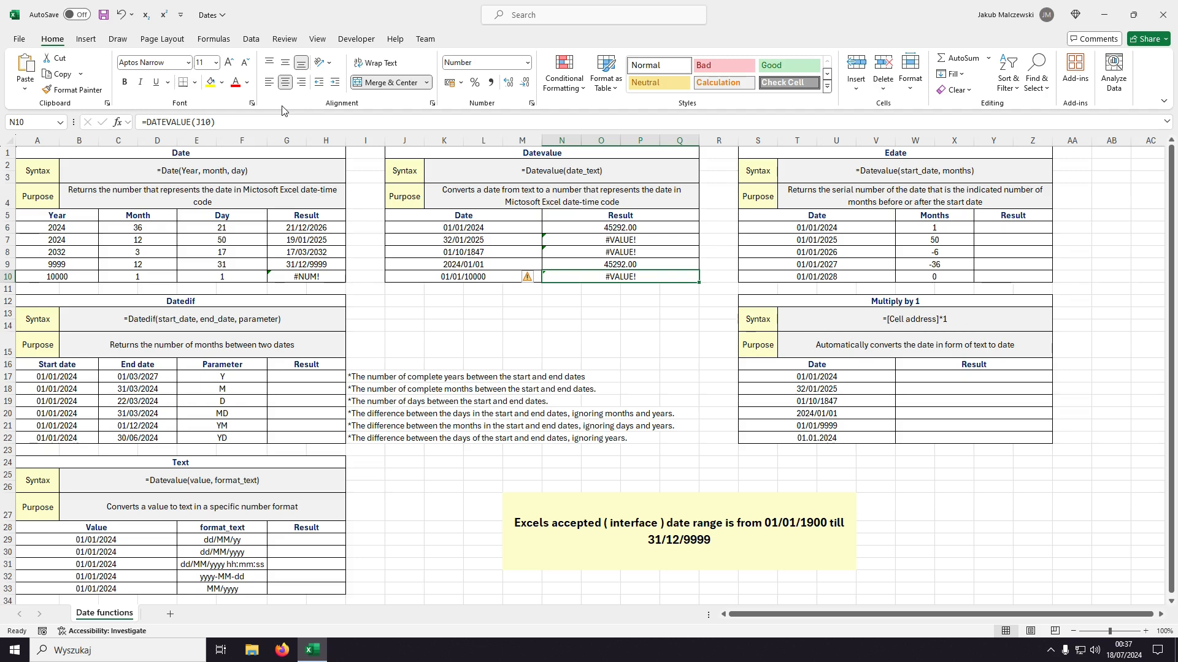
Enter =EDATE(S6,W6) in Y6 of the Edate table and fill it down through Y10.
{"action": "left_click", "coordinate": [992, 227]}
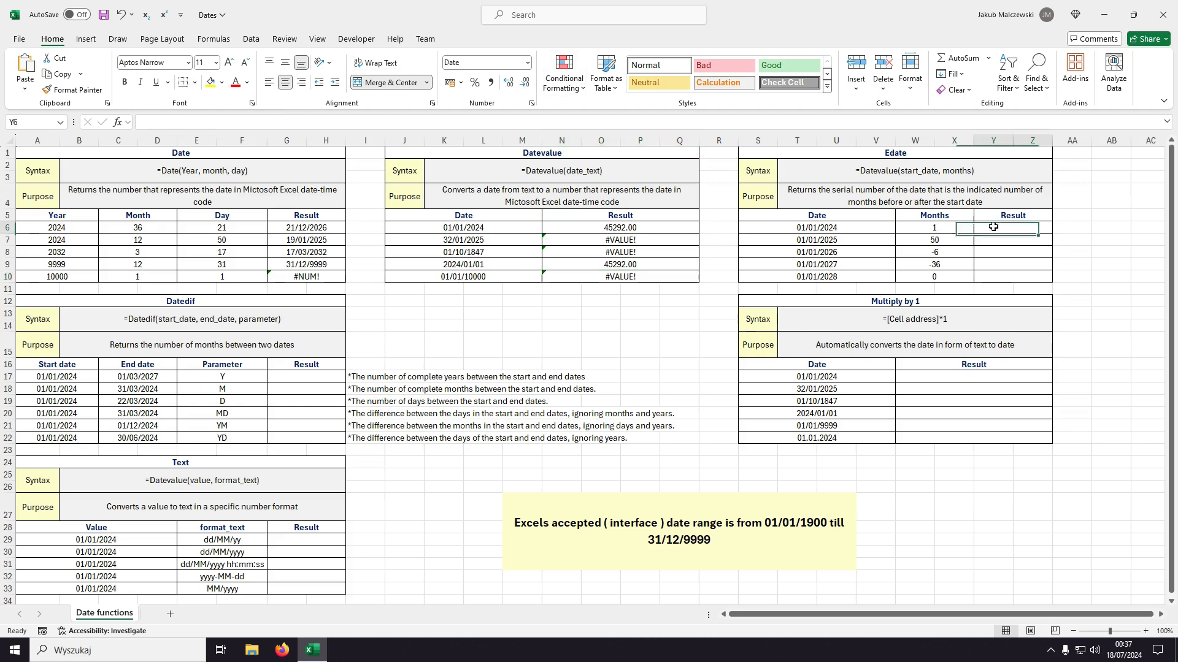
{"action": "type", "text": "=edta"}
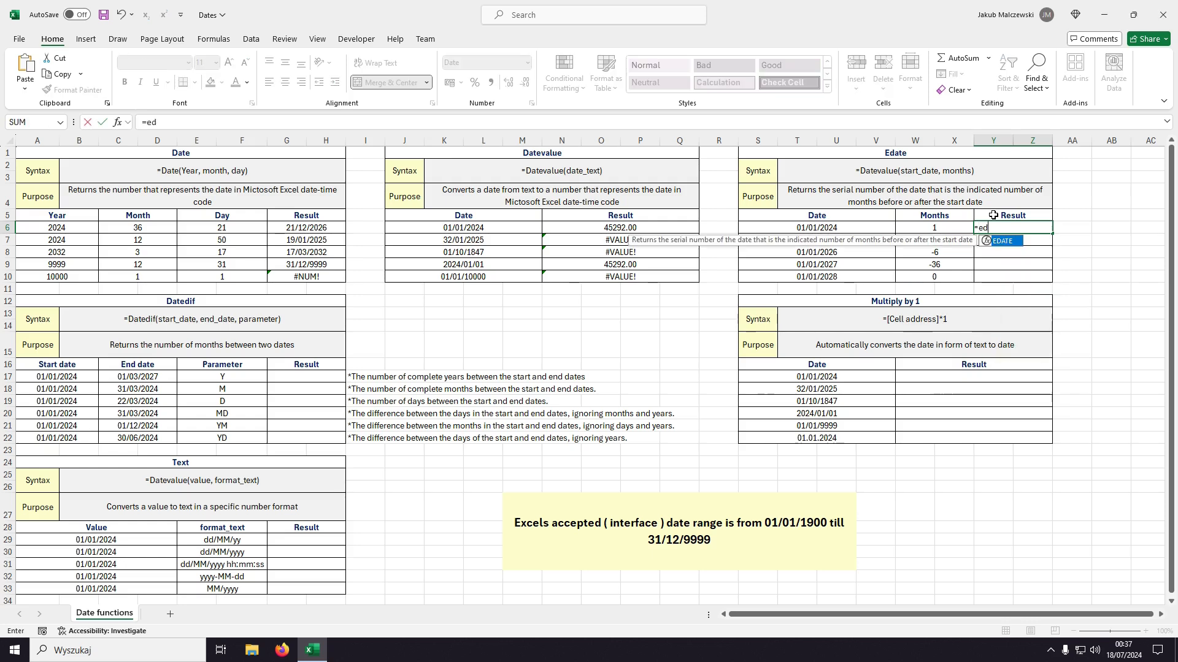
{"action": "key", "text": "BackSpace"}
{"action": "key", "text": "BackSpace"}
{"action": "key", "text": "Tab"}
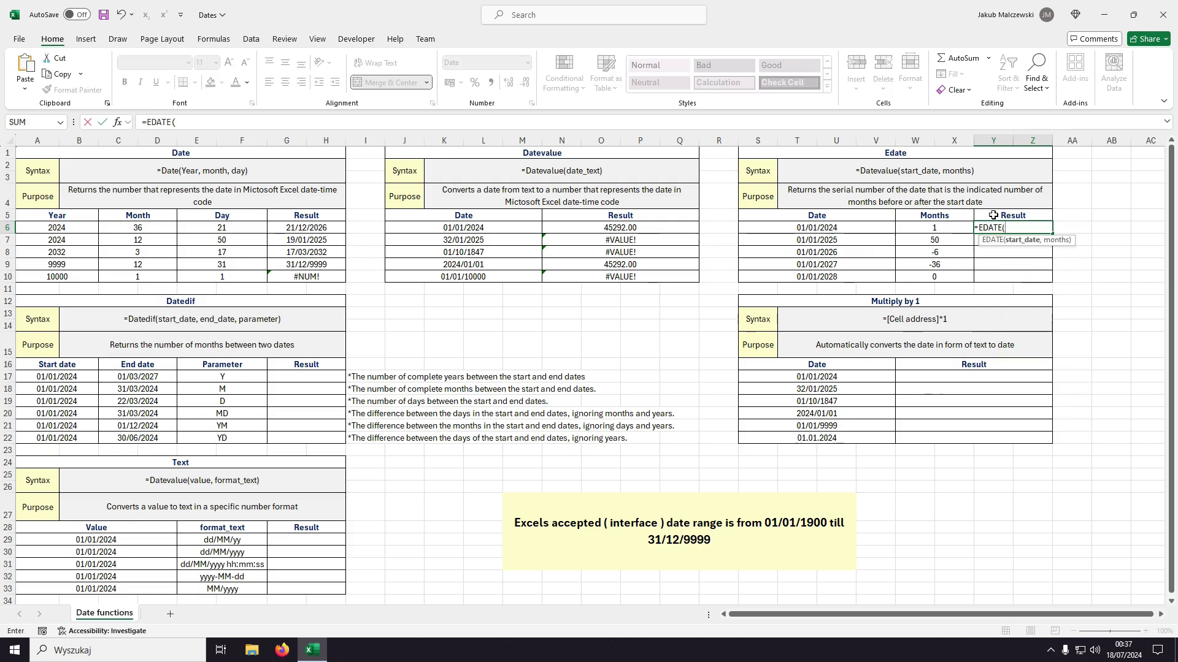
{"action": "key", "text": "Left"}
{"action": "key", "text": "Left"}
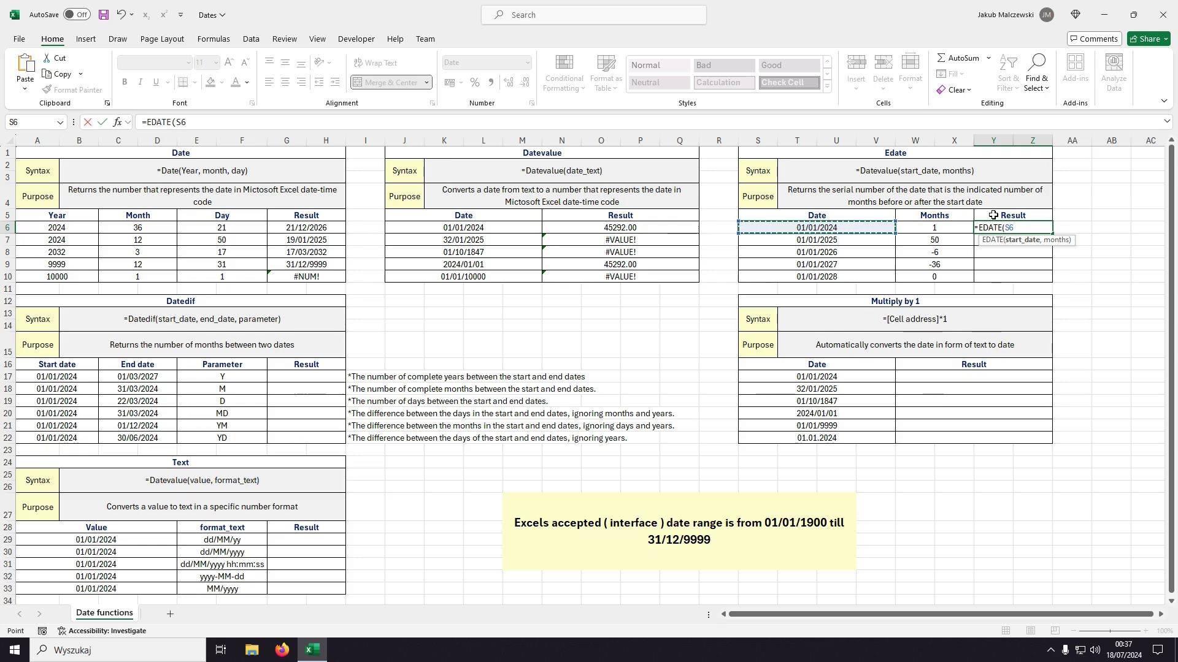
{"action": "type", "text": ","}
{"action": "key", "text": "Left"}
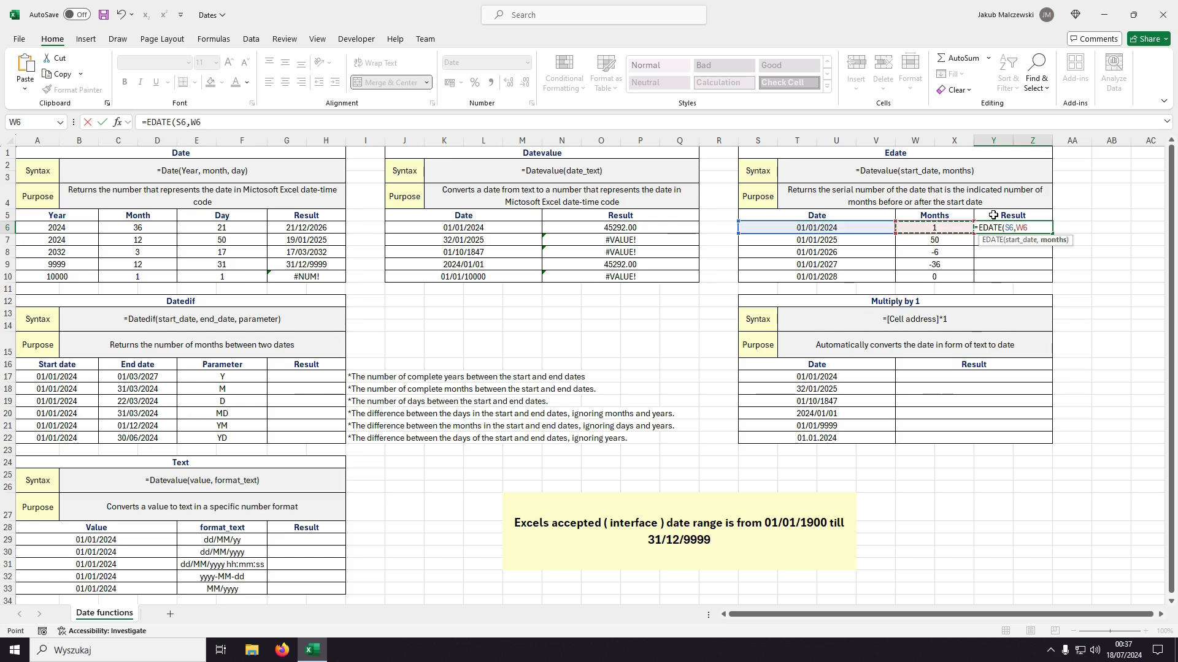
{"action": "key", "text": "Return"}
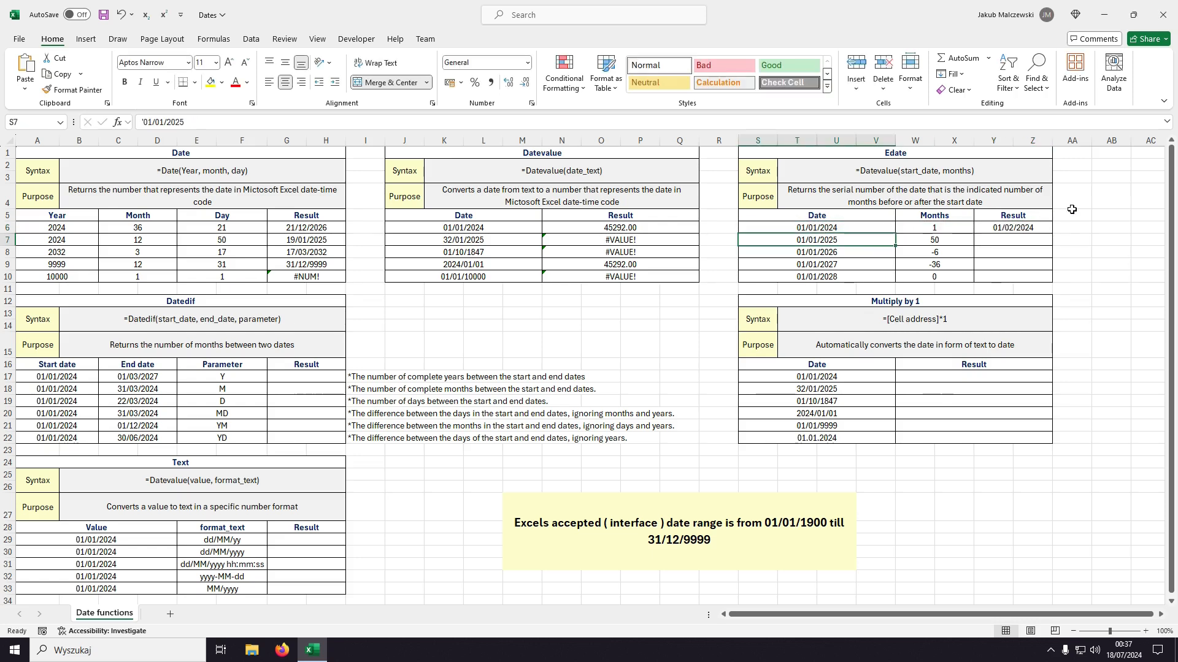
{"action": "left_click", "coordinate": [1032, 227]}
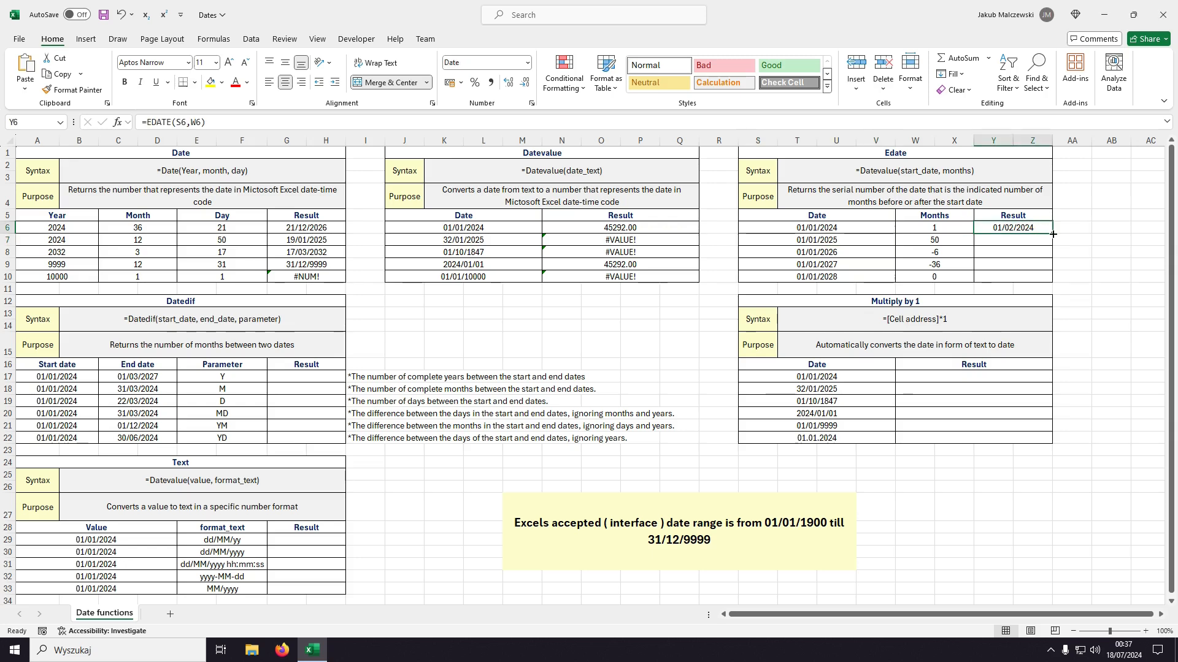
{"action": "left_click_drag", "start_coordinate": [1052, 234], "coordinate": [1043, 281]}
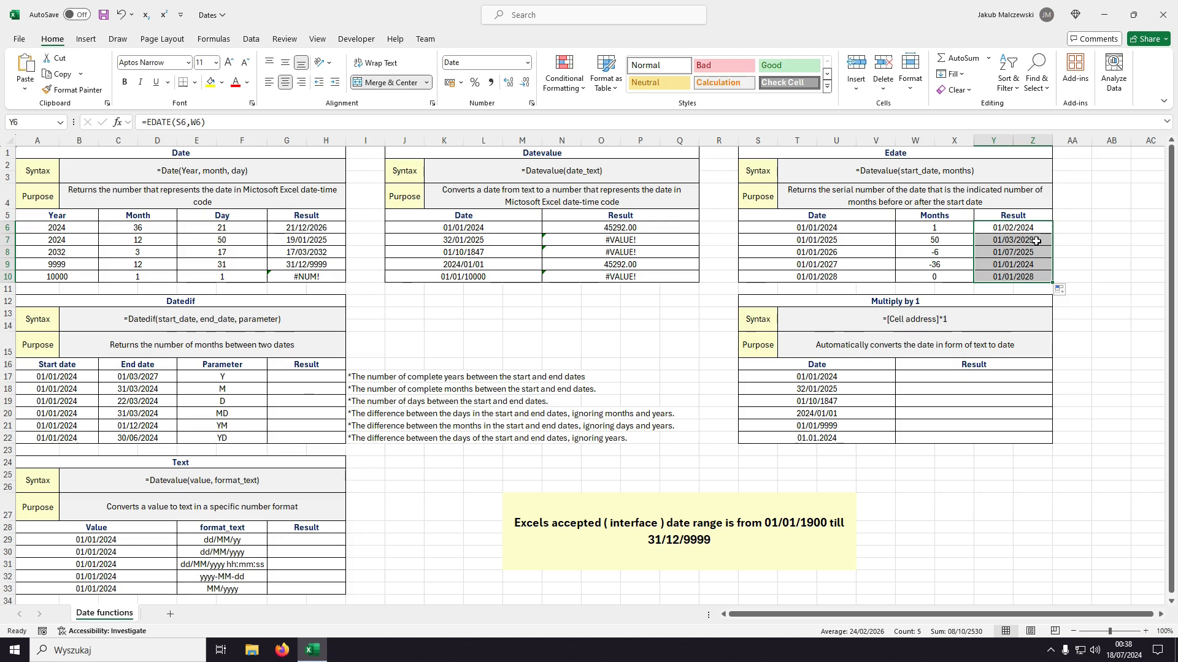
Enter =DATEDIF(A17,C17,E17) in G17 of the Datedif table and fill it down through G22.
{"action": "left_click", "coordinate": [300, 375]}
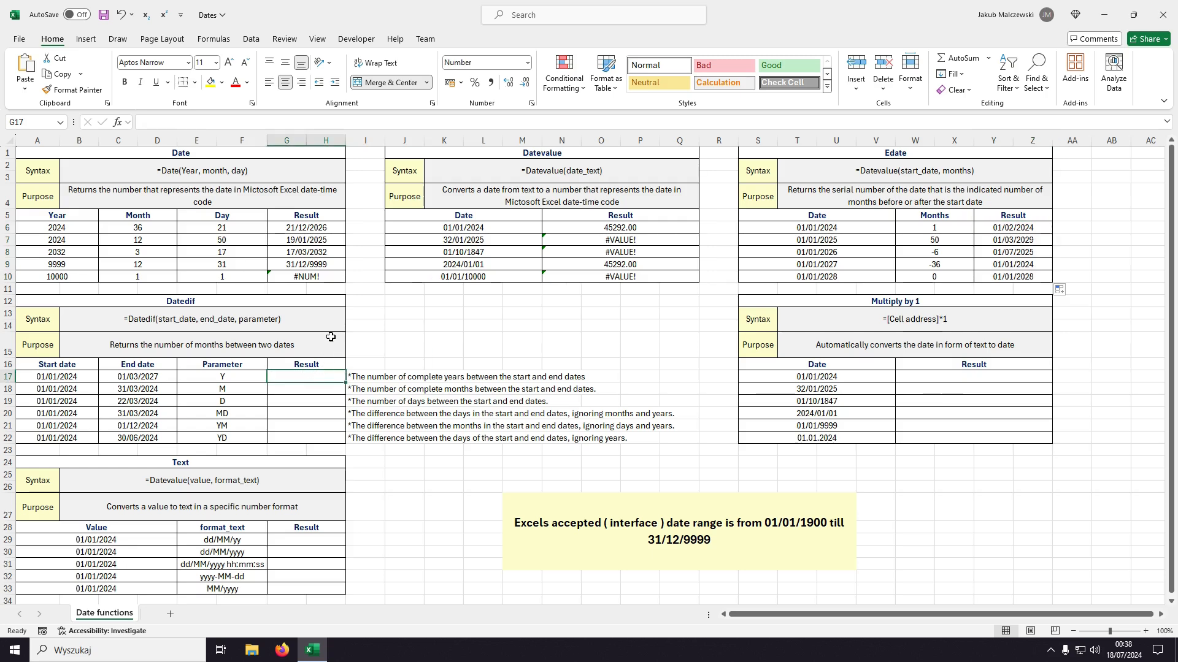
{"action": "type", "text": "=date"}
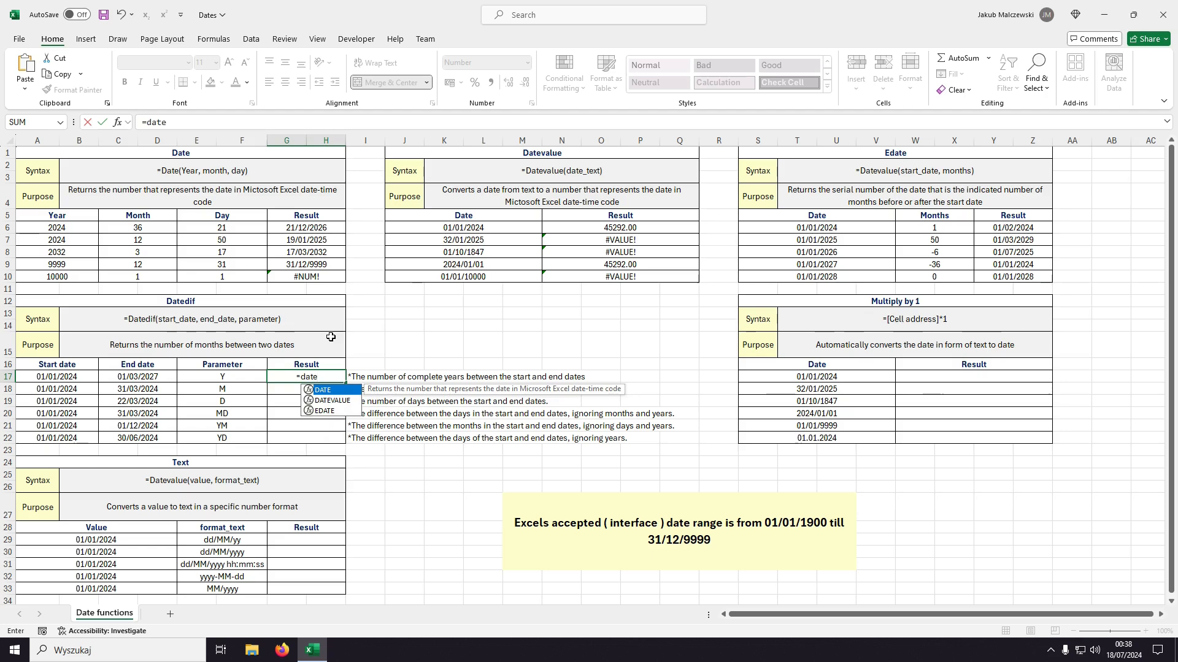
{"action": "type", "text": "dif("}
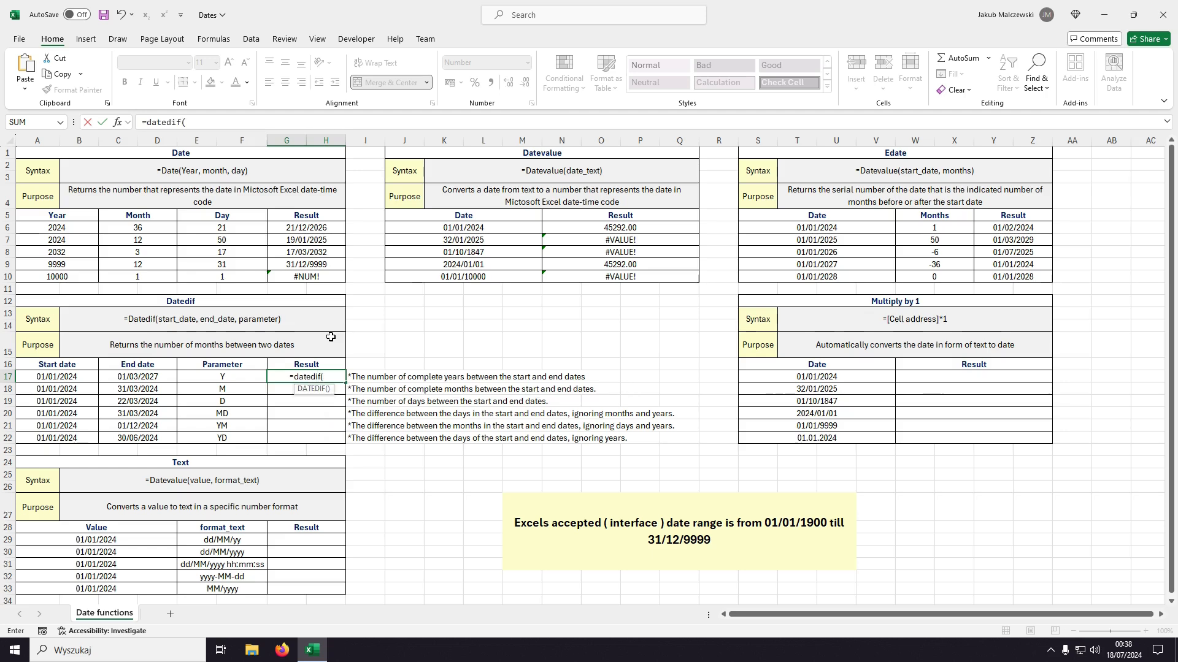
{"action": "key", "text": "BackSpace"}
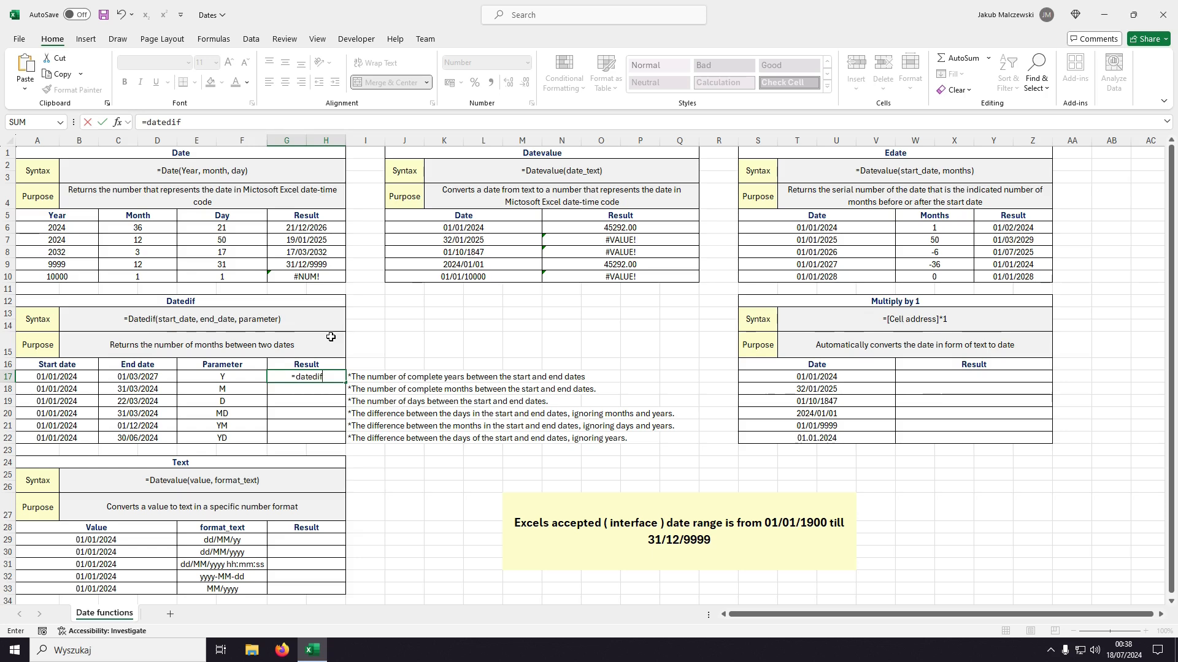
{"action": "type", "text": "("}
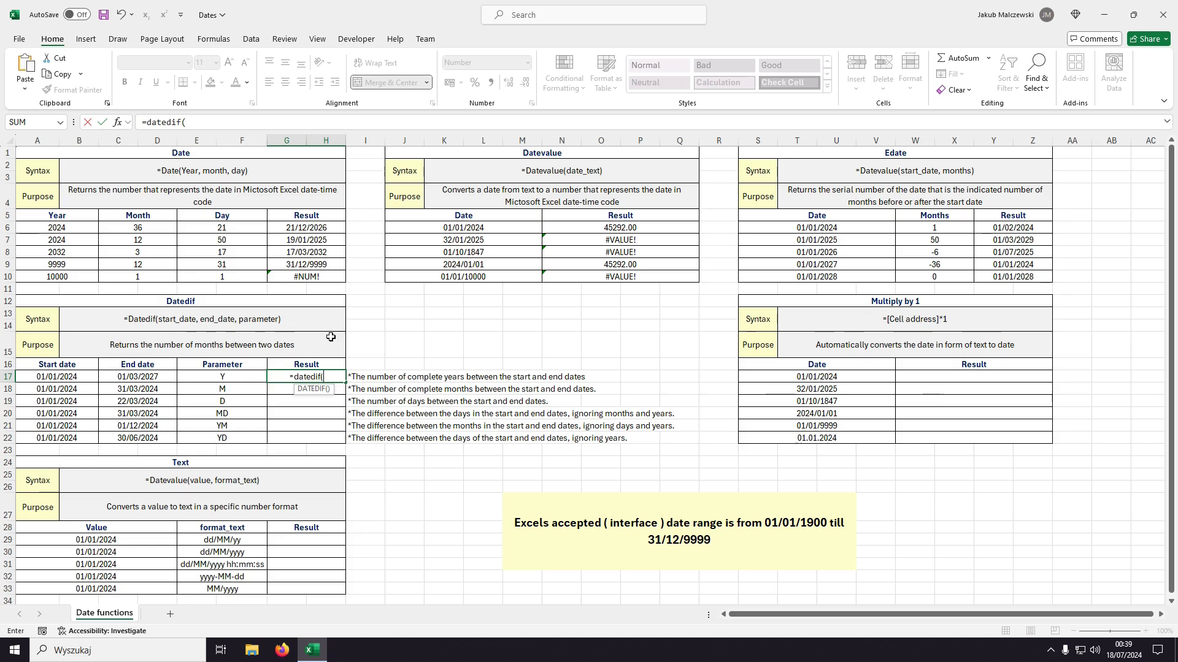
{"action": "key", "text": "Left"}
{"action": "key", "text": "Left"}
{"action": "key", "text": "Left"}
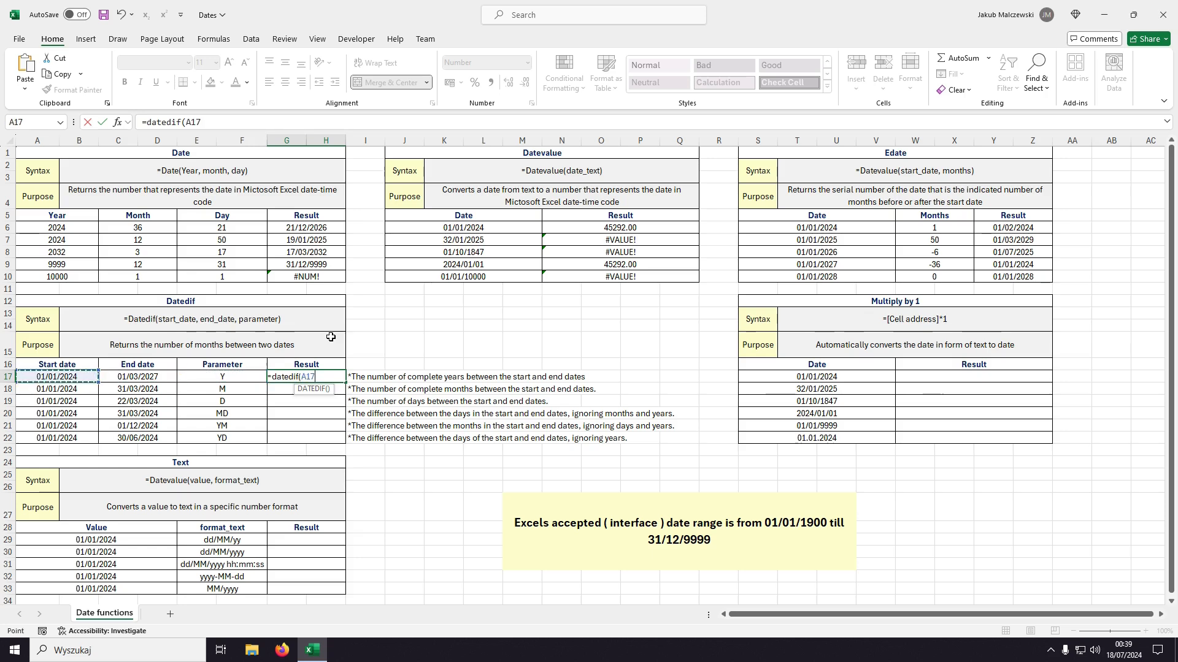
{"action": "type", "text": ","}
{"action": "key", "text": "Left"}
{"action": "key", "text": "Left"}
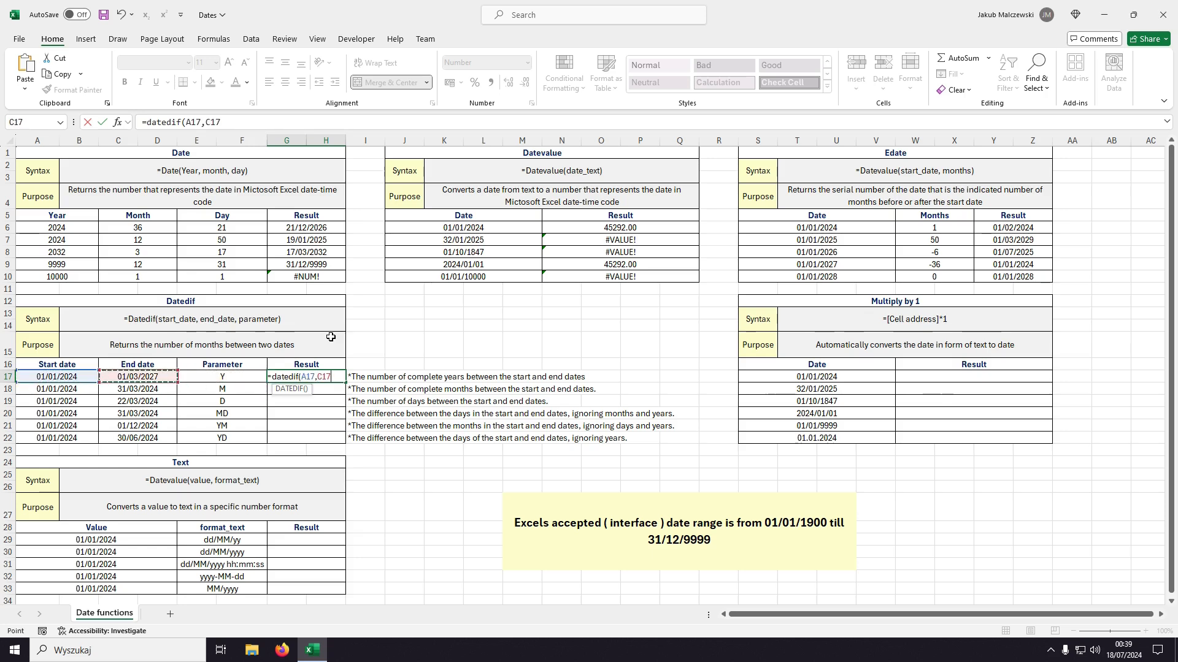
{"action": "type", "text": ","}
{"action": "key", "text": "Left"}
{"action": "key", "text": "Left"}
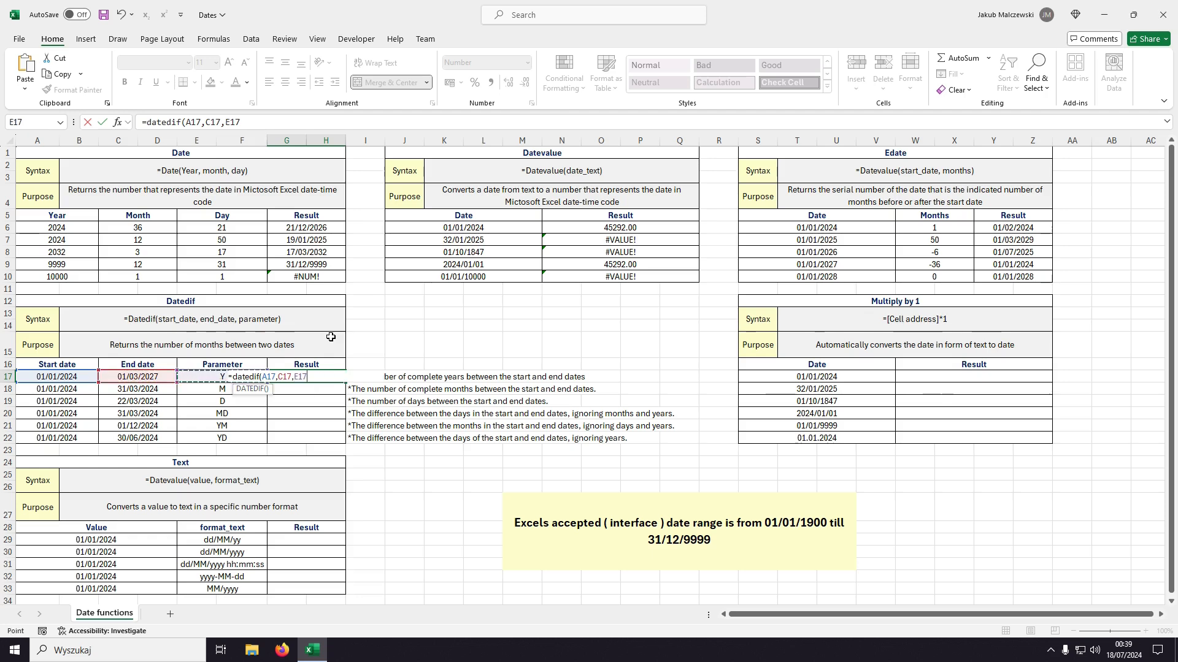
{"action": "type", "text": ")"}
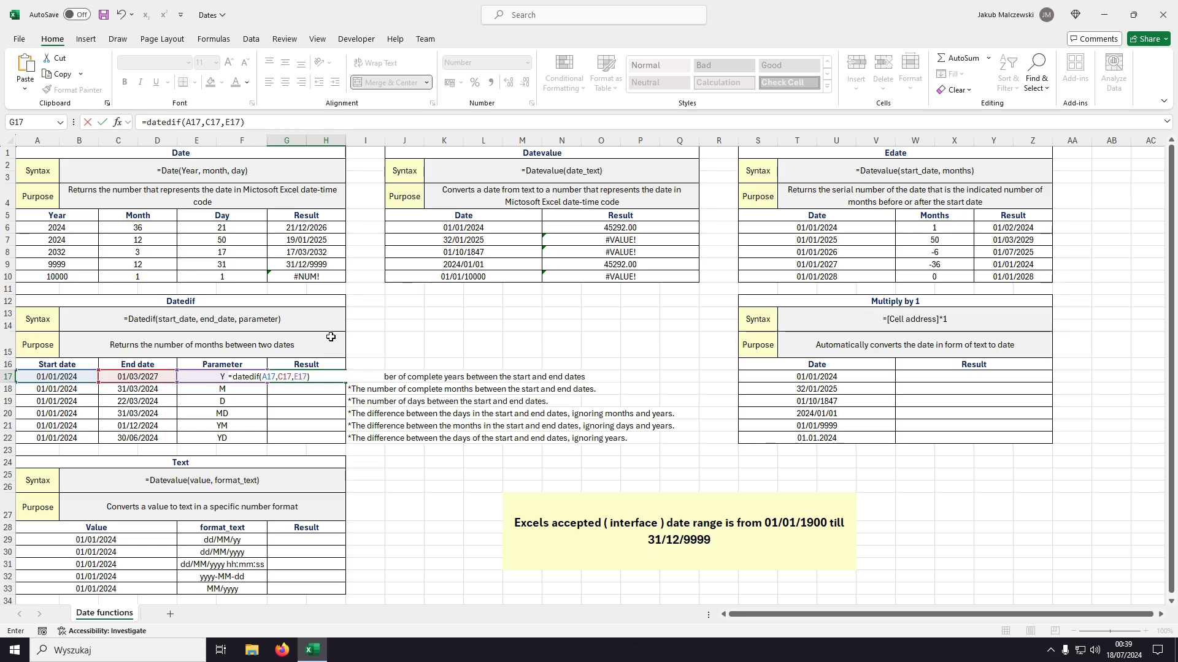
{"action": "key", "text": "Return"}
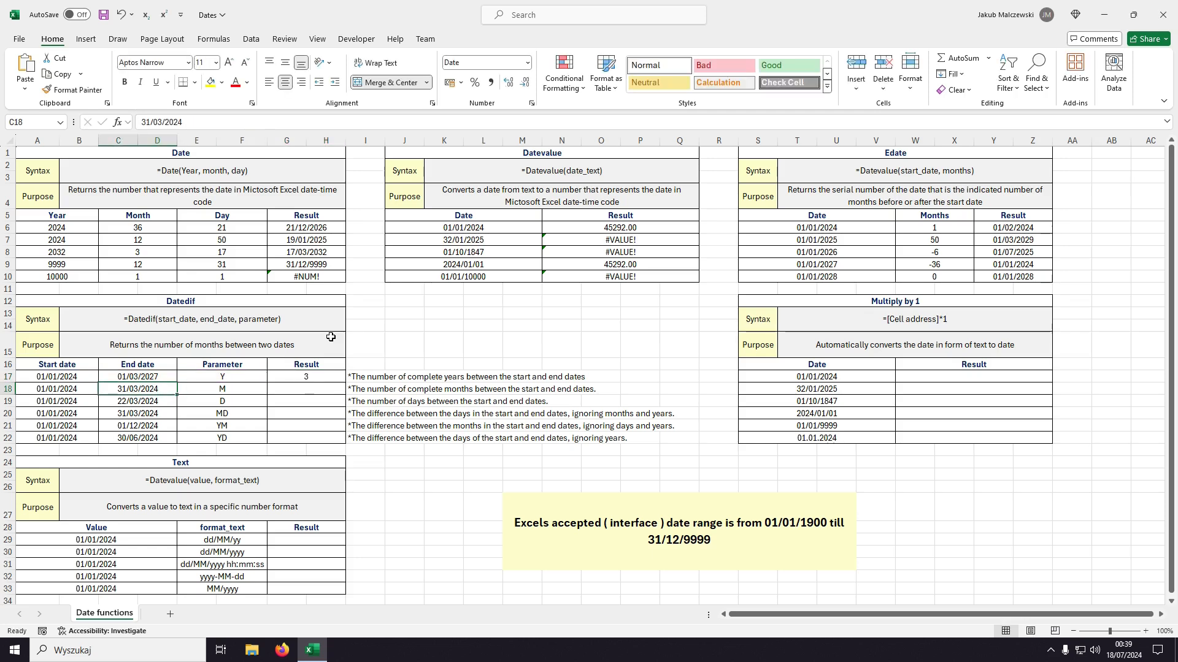
{"action": "left_click", "coordinate": [307, 377]}
{"action": "left_click_drag", "start_coordinate": [345, 383], "coordinate": [321, 441]}
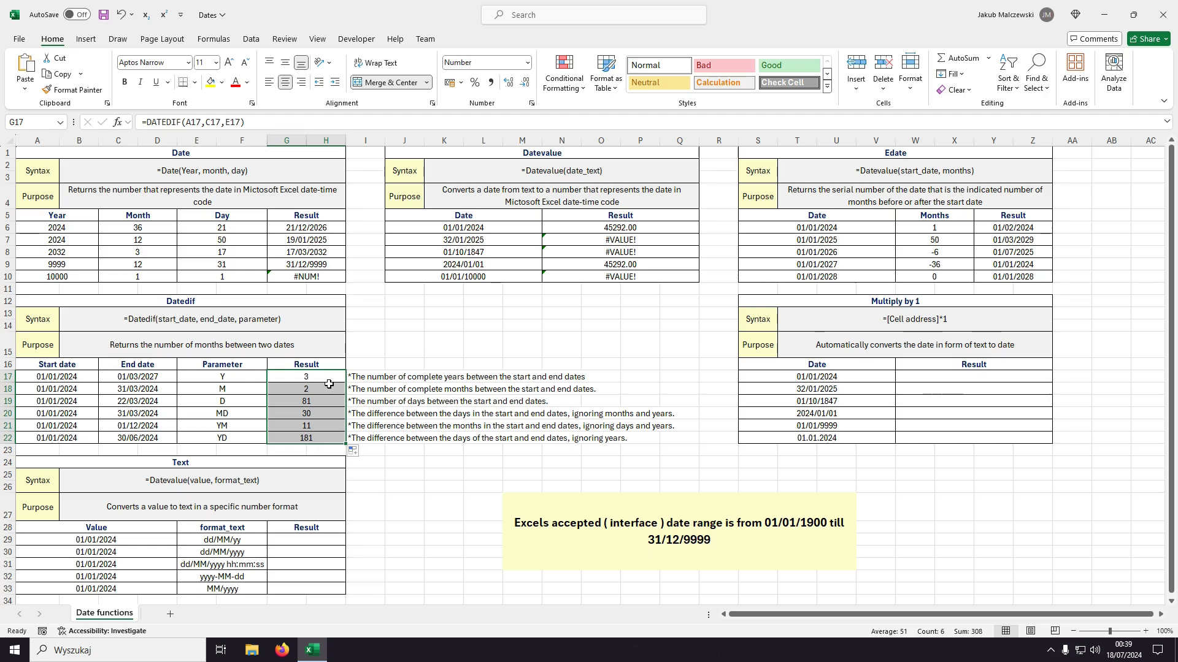
Set the end date in C17 to 01/03/2024, check the result in G17 and reselect C17.
{"action": "left_click", "coordinate": [136, 377]}
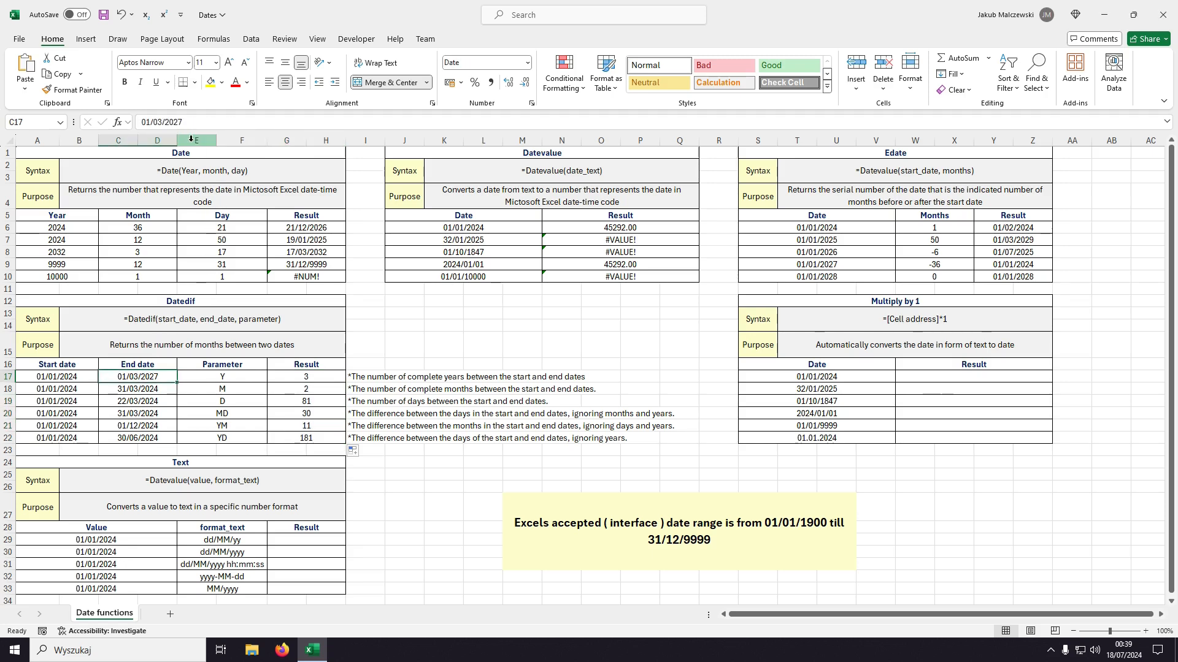
{"action": "left_click", "coordinate": [249, 121]}
{"action": "key", "text": "BackSpace"}
{"action": "type", "text": "4"}
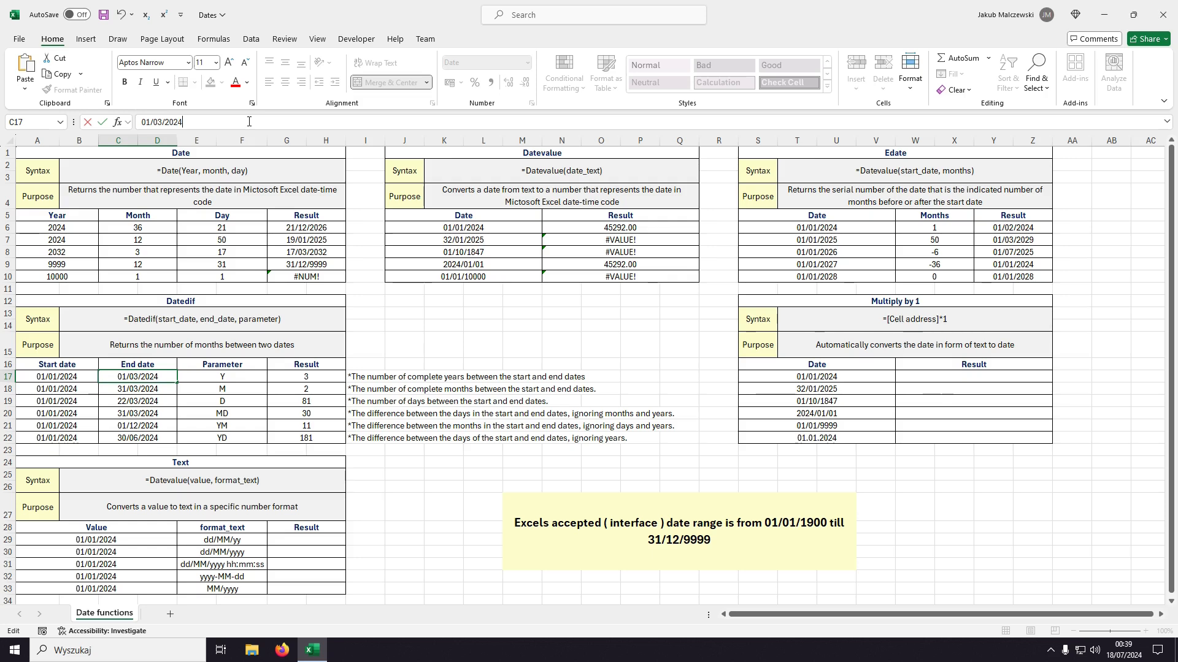
{"action": "key", "text": "ctrl+Return"}
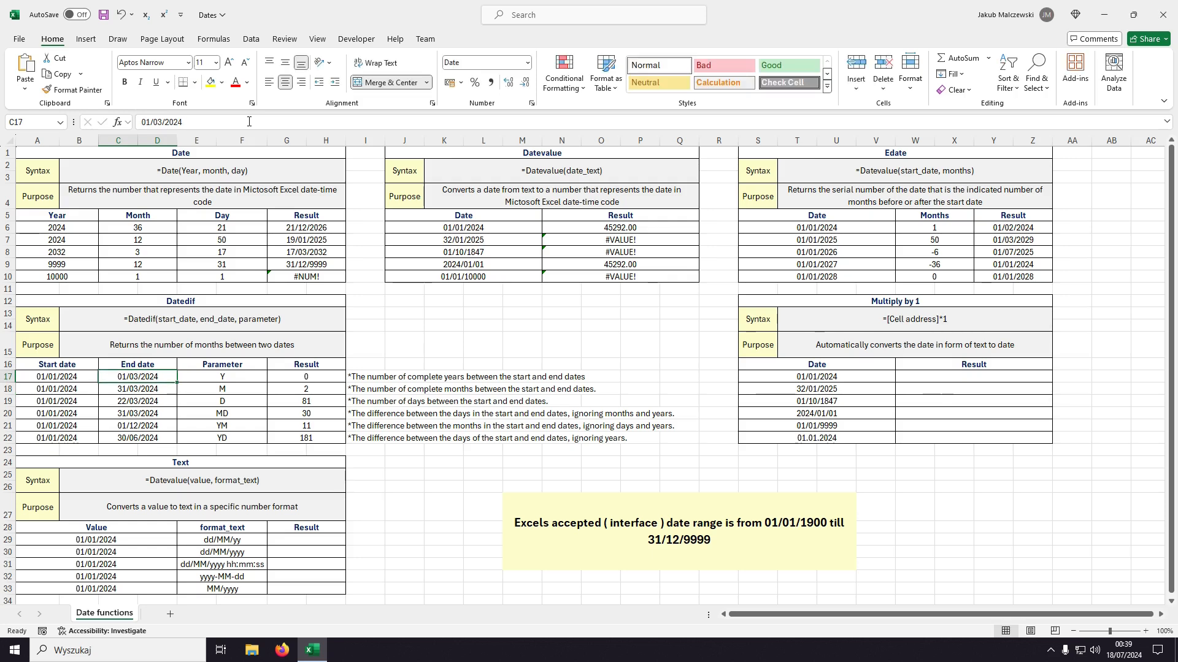
{"action": "key", "text": "Right"}
{"action": "key", "text": "Right"}
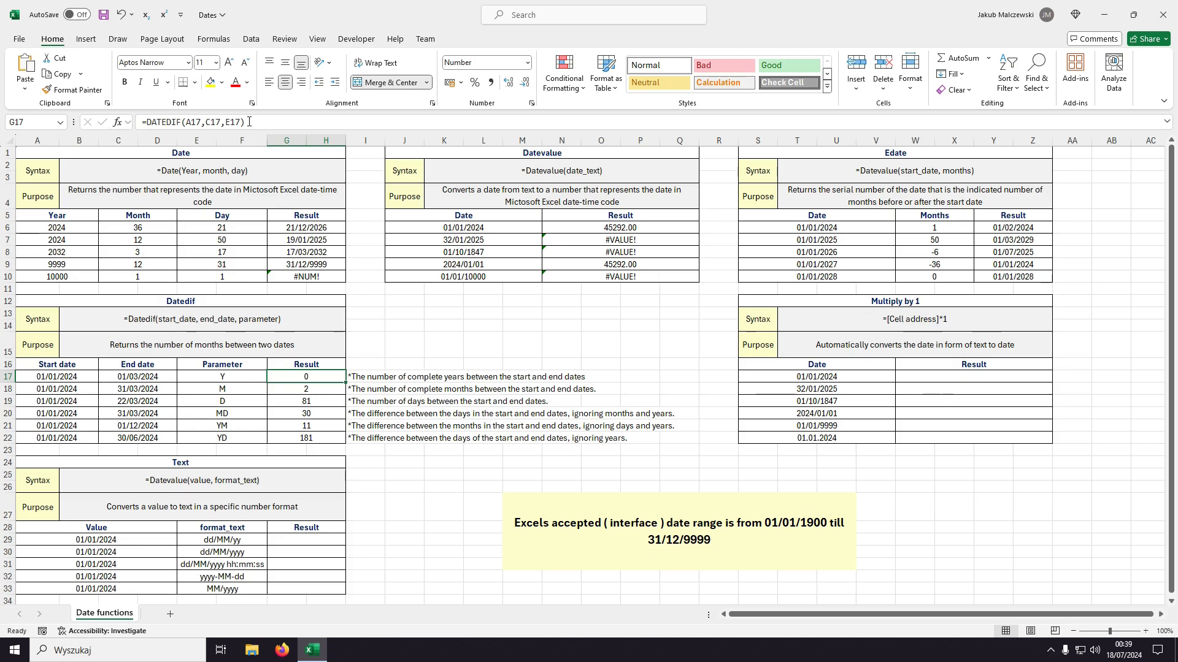
{"action": "key", "text": "Left"}
{"action": "key", "text": "Left"}
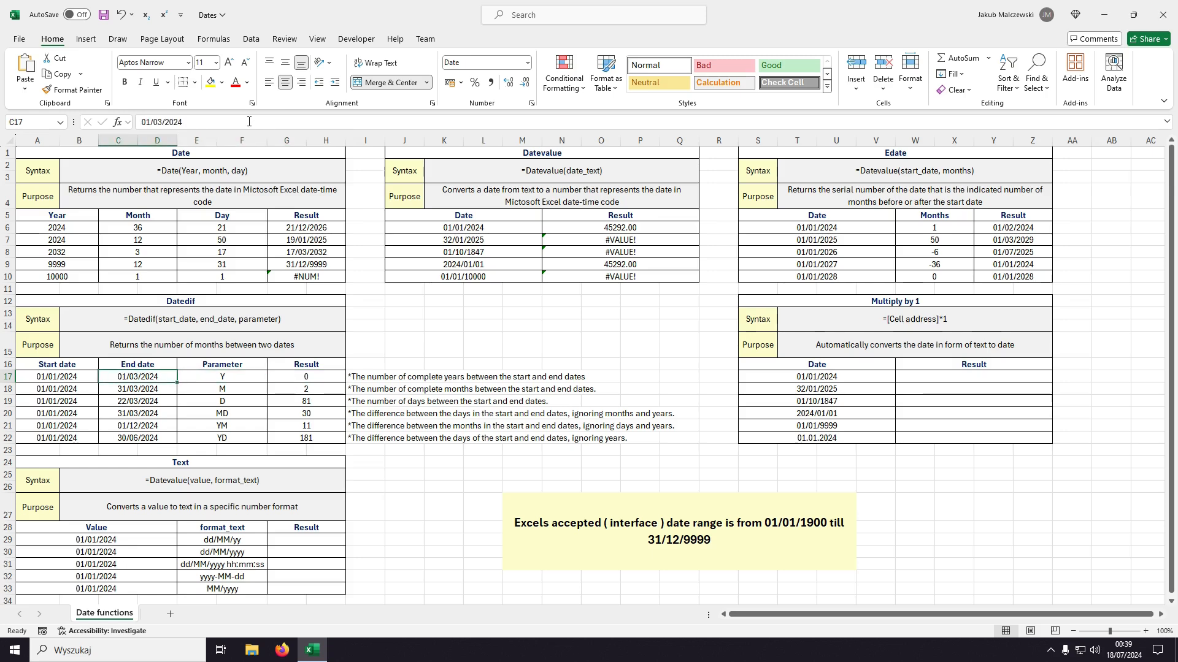
Review the Datedif results in G17 and G18, set the end date in C18 to 01/04/2024 and check that row.
{"action": "key", "text": "Right"}
{"action": "key", "text": "Right"}
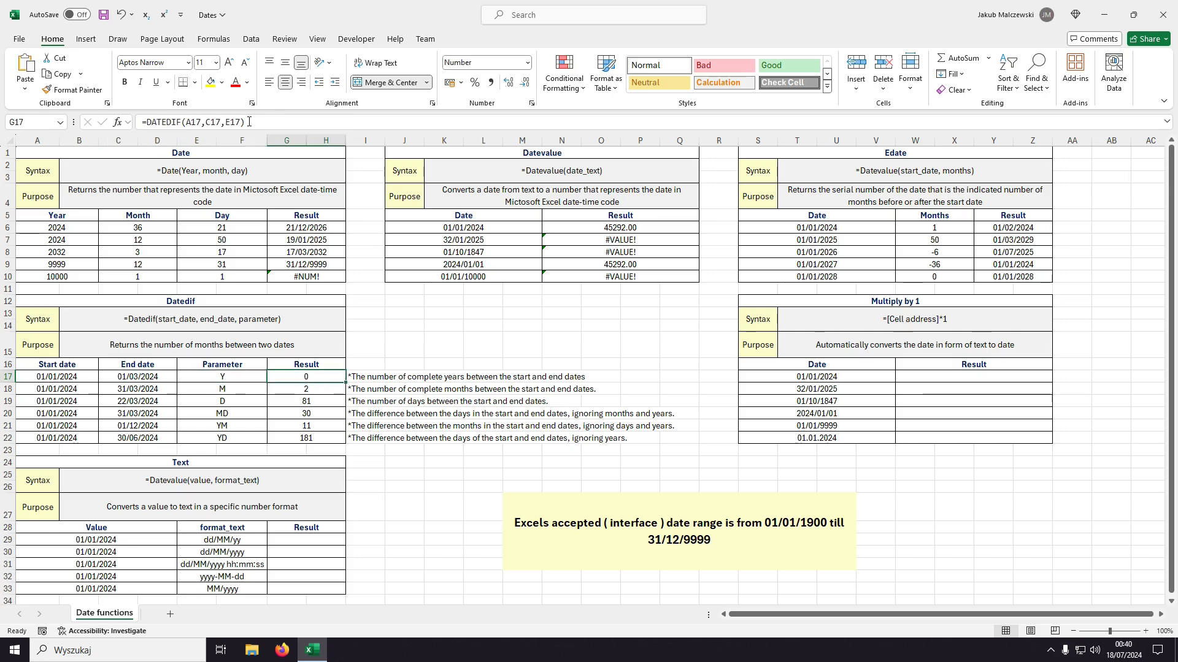
{"action": "key", "text": "Down"}
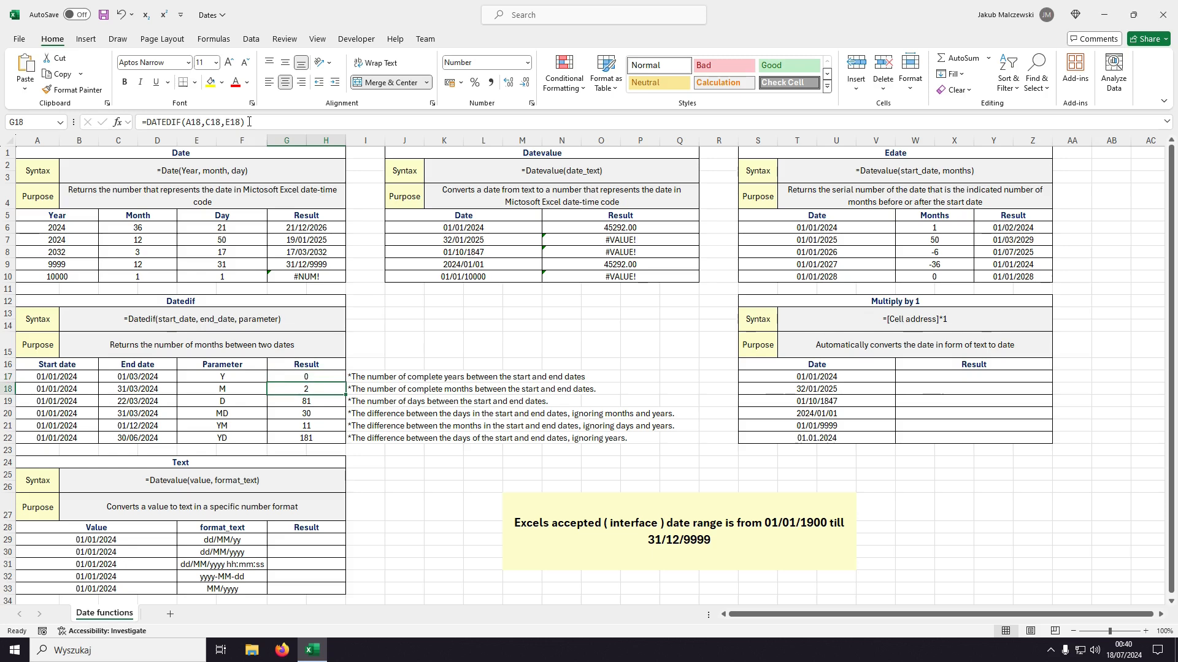
{"action": "key", "text": "Left"}
{"action": "key", "text": "Left"}
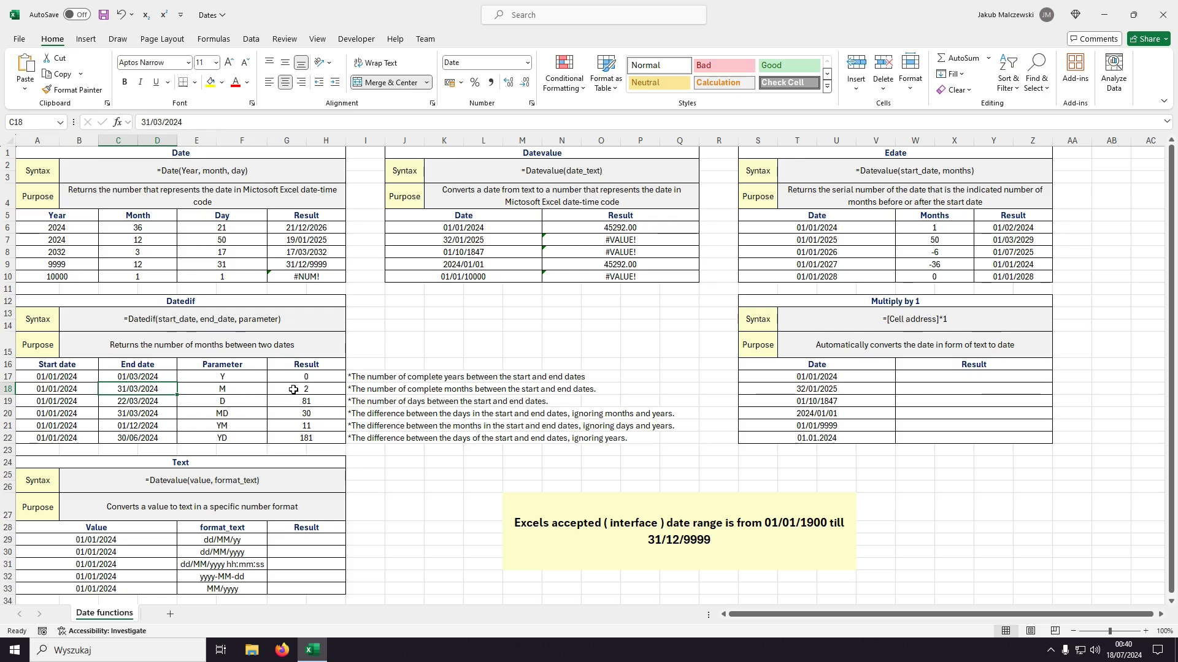
{"action": "double_click", "coordinate": [145, 122]}
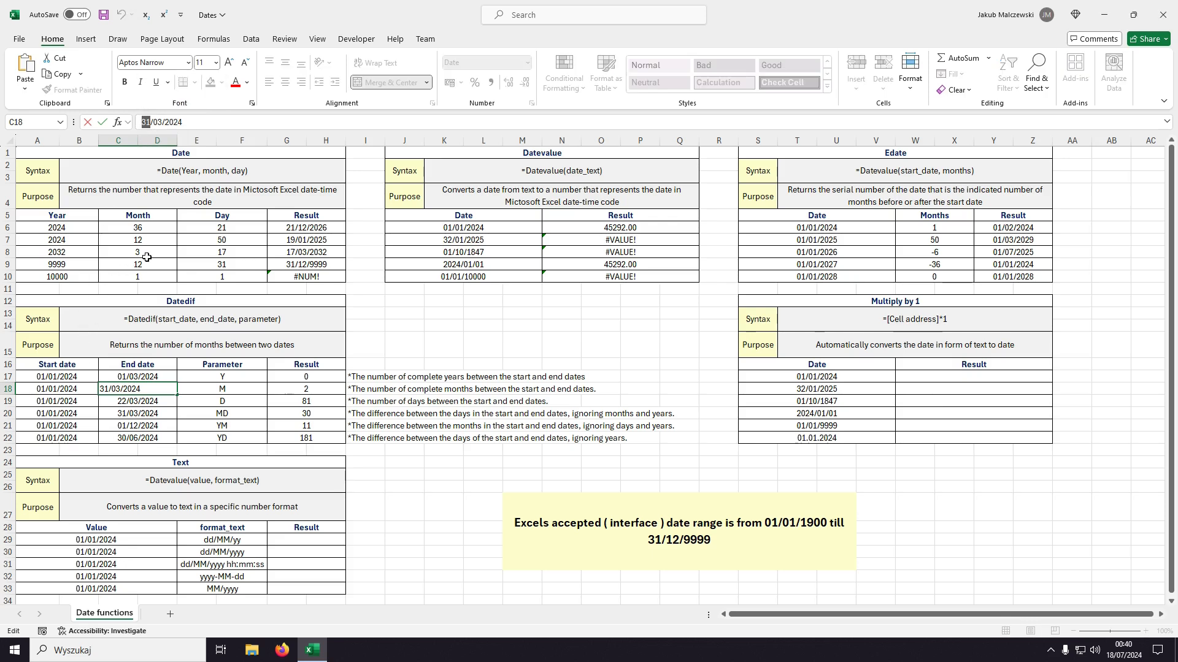
{"action": "type", "text": "01"}
{"action": "key", "text": "BackSpace"}
{"action": "type", "text": "4"}
{"action": "key", "text": "Return"}
{"action": "key", "text": "Right"}
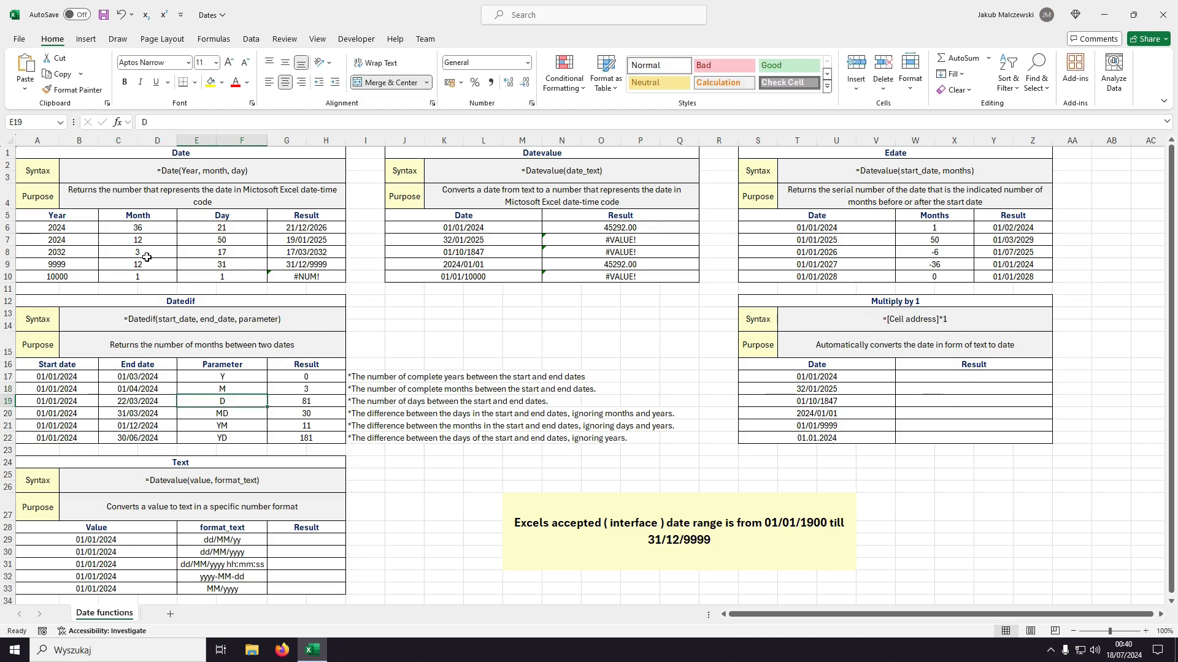
{"action": "key", "text": "Up"}
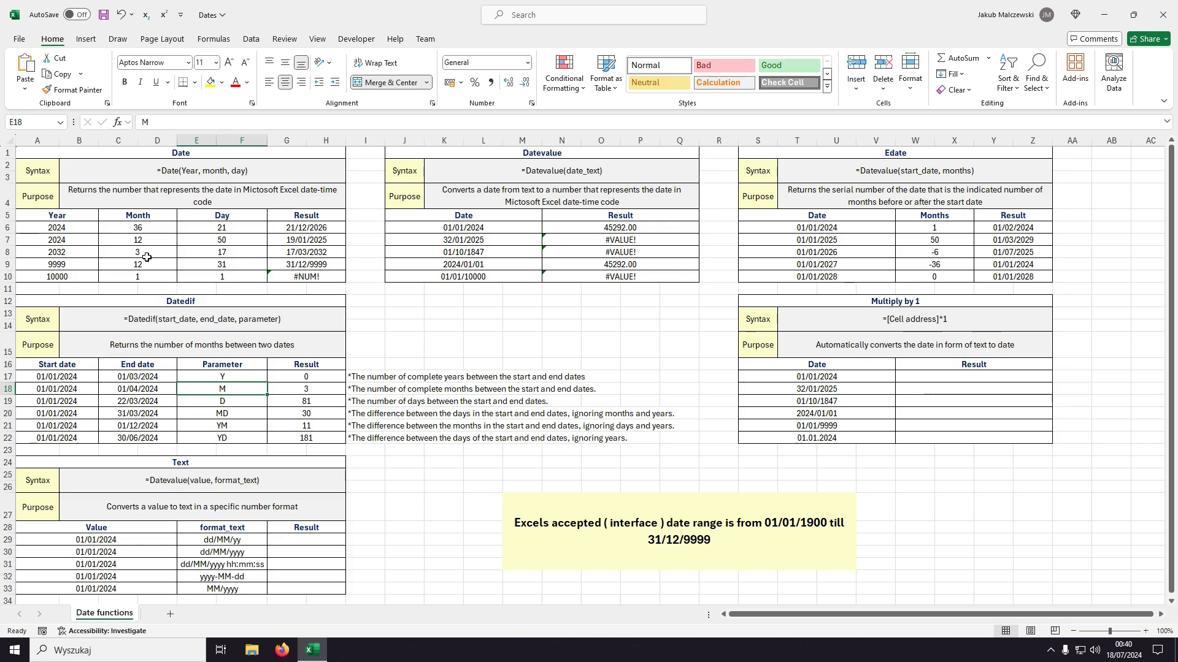
Set the end date in C19 of the Datedif table to 22/01/2024 and reselect C19.
{"action": "key", "text": "Down"}
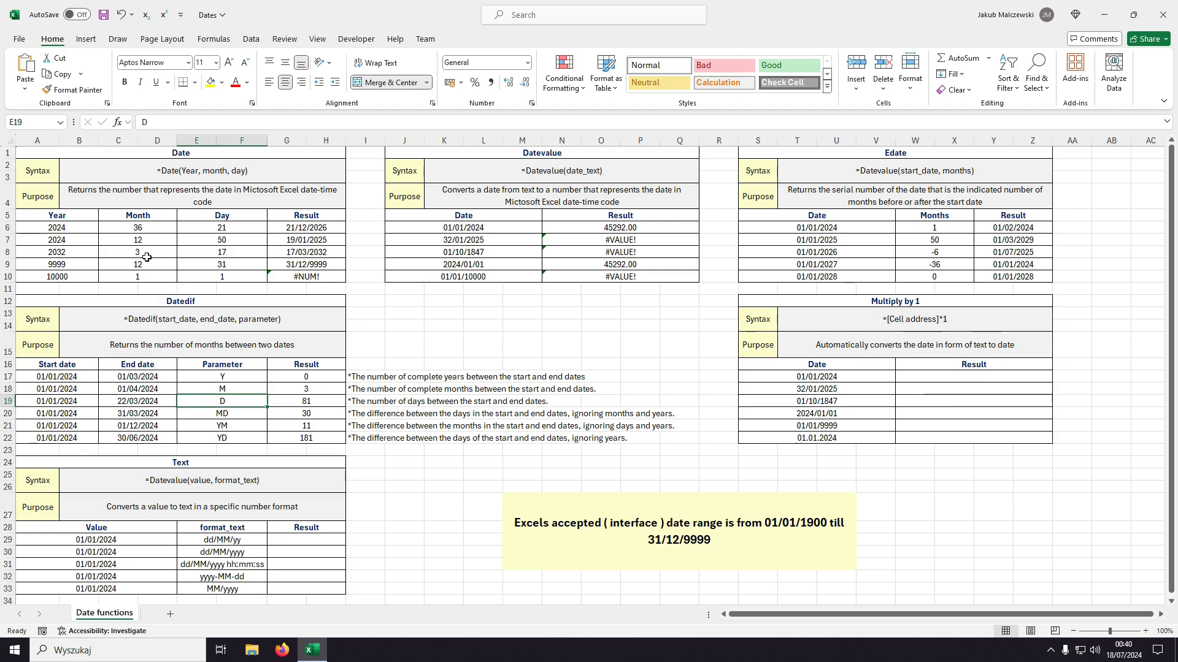
{"action": "key", "text": "Left"}
{"action": "key", "text": "Left"}
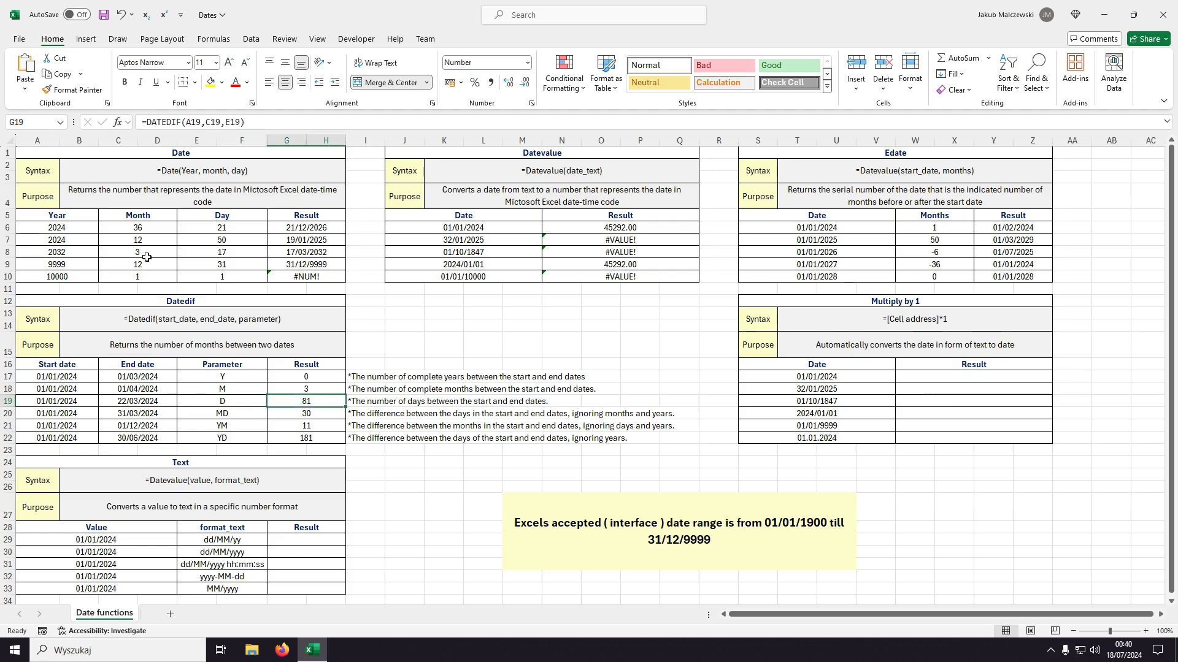
{"action": "key", "text": "Right"}
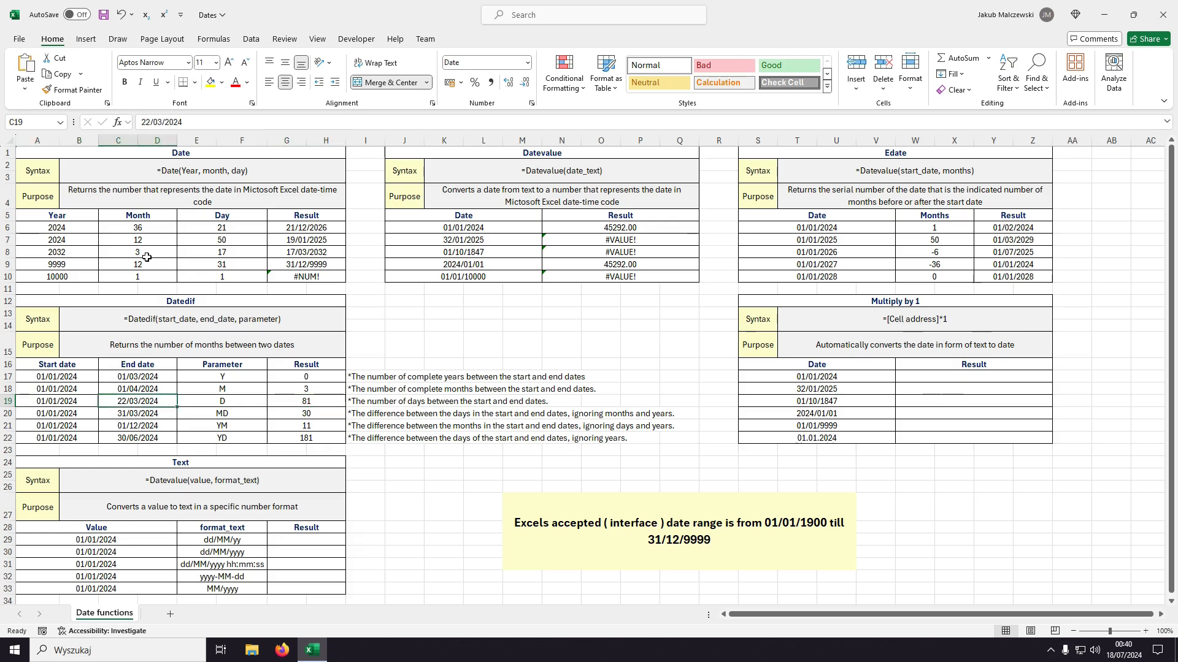
{"action": "left_click", "coordinate": [161, 123]}
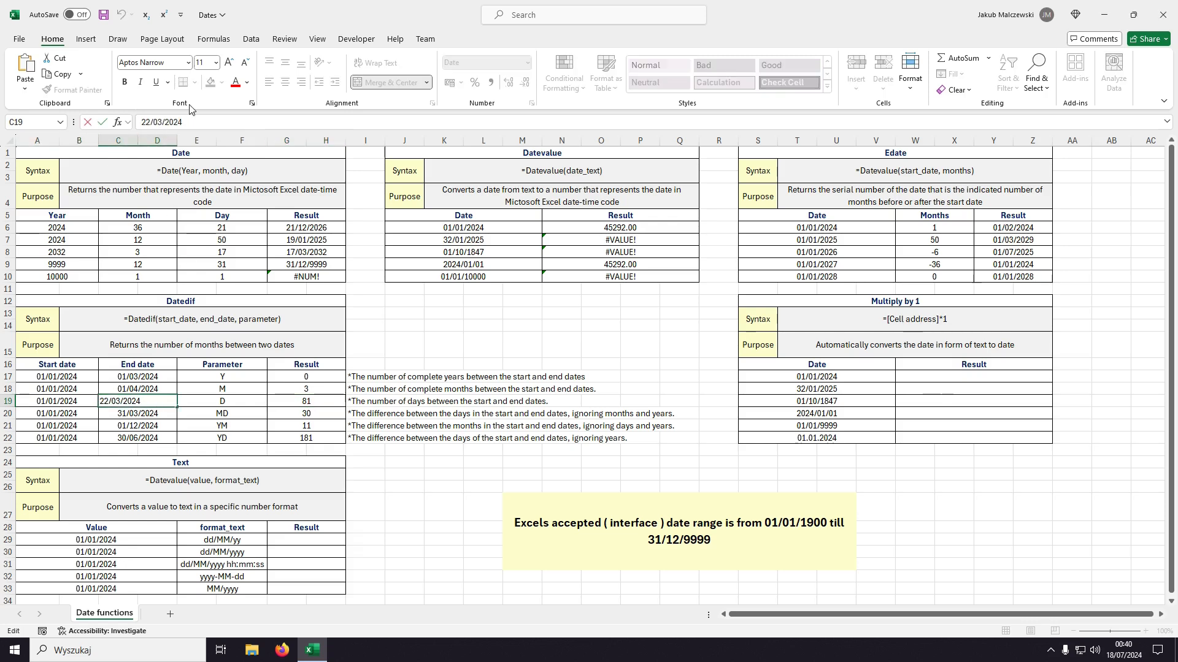
{"action": "key", "text": "BackSpace"}
{"action": "type", "text": "1"}
{"action": "key", "text": "Return"}
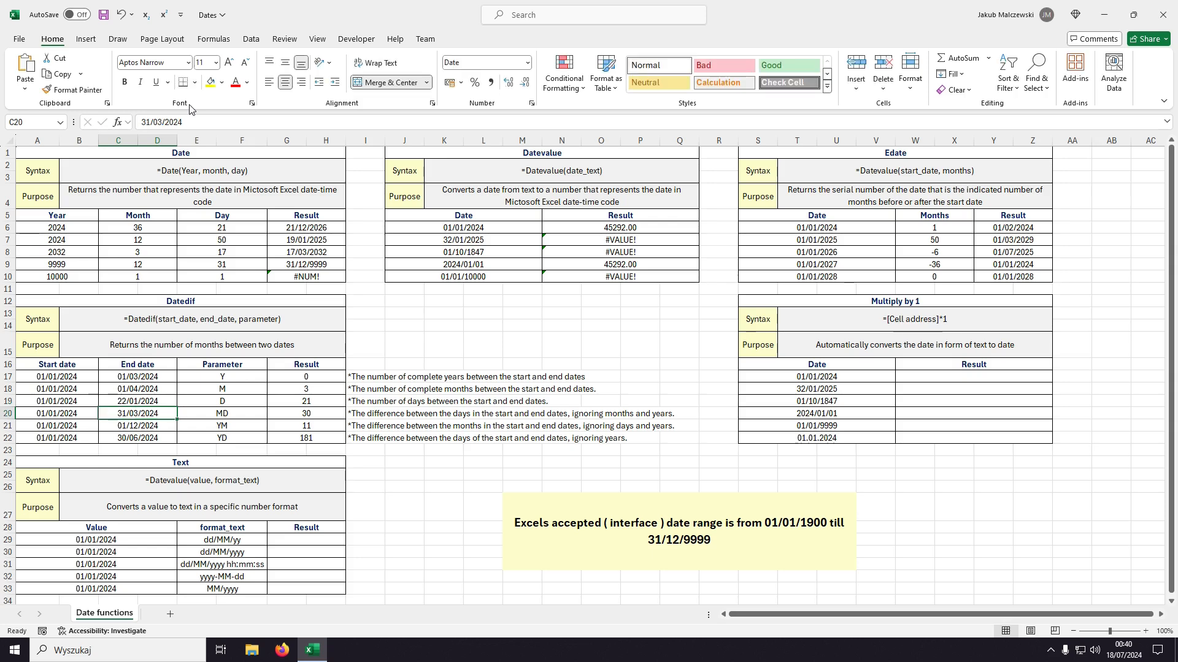
{"action": "key", "text": "Up"}
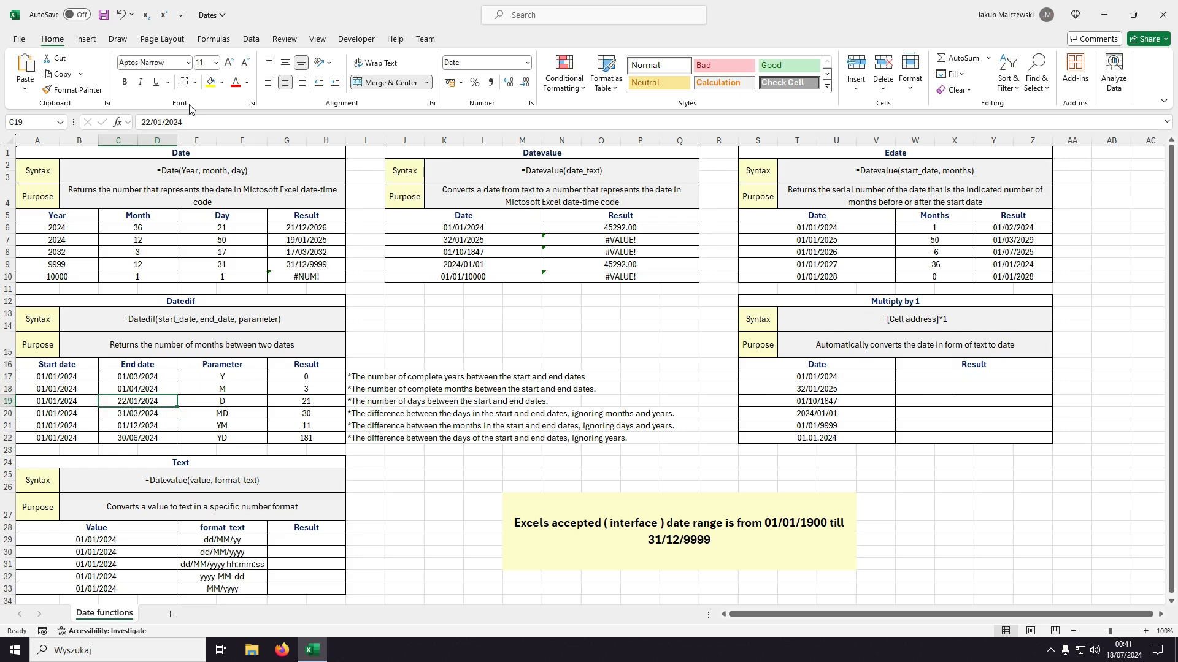
Set the end date in C20 of the Datedif table to 01/03/2024 and reselect C20.
{"action": "key", "text": "Down"}
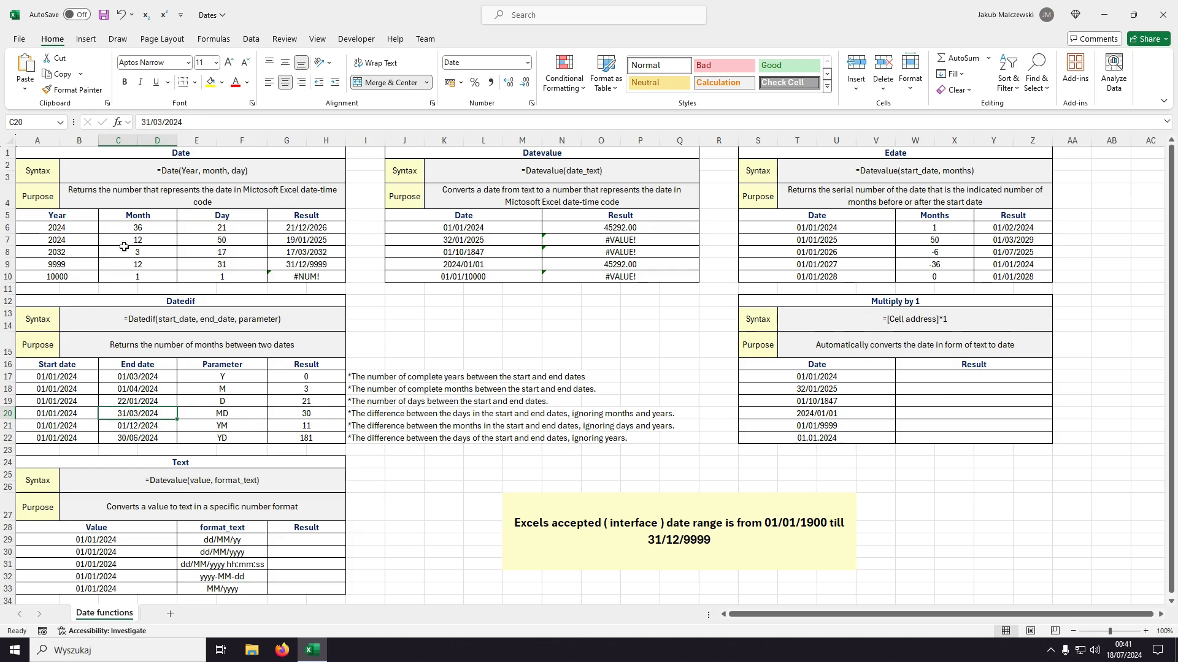
{"action": "double_click", "coordinate": [147, 128]}
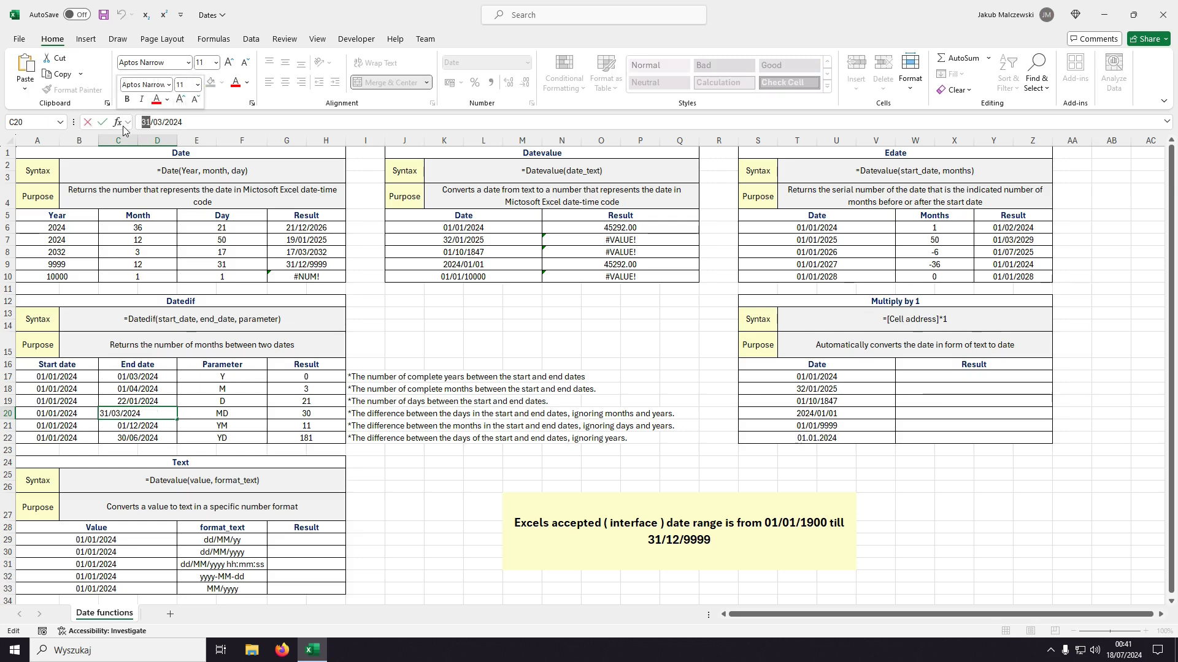
{"action": "key", "text": "Escape"}
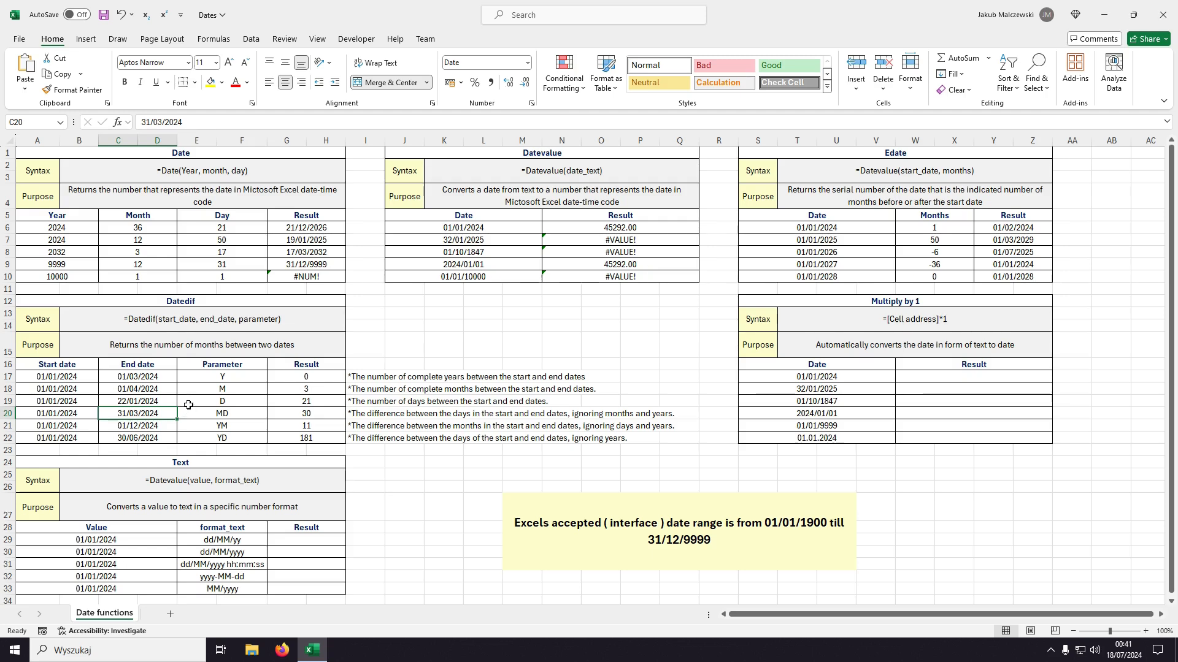
{"action": "left_click", "coordinate": [155, 122]}
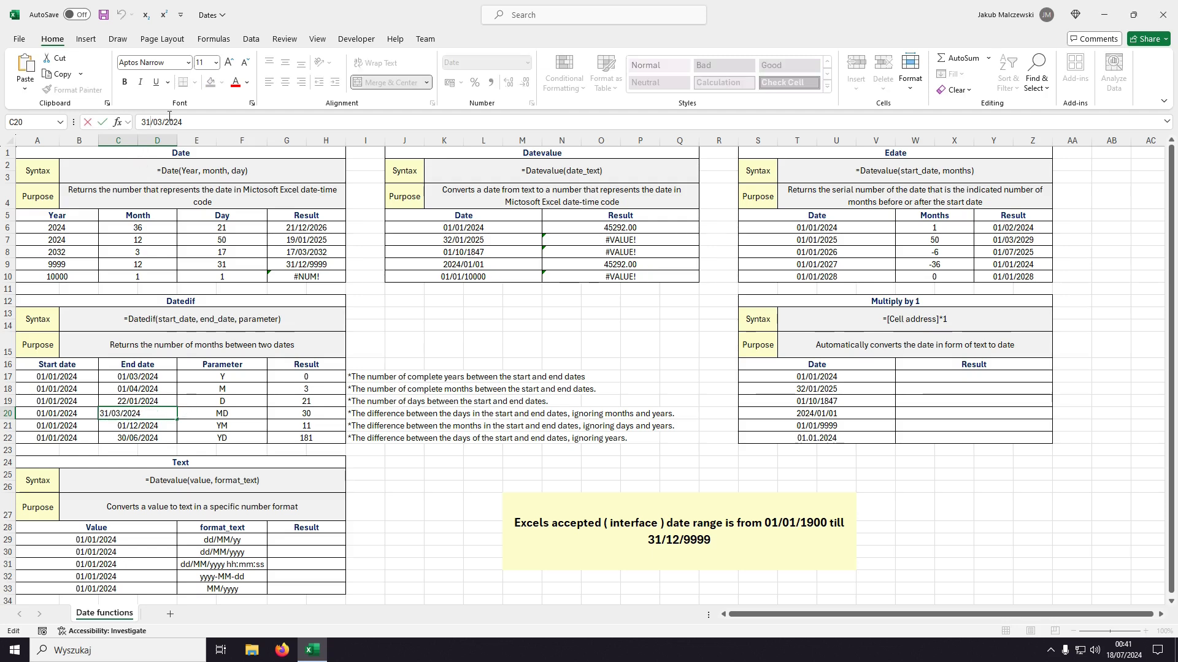
{"action": "key", "text": "BackSpace"}
{"action": "key", "text": "BackSpace"}
{"action": "type", "text": "1"}
{"action": "key", "text": "Return"}
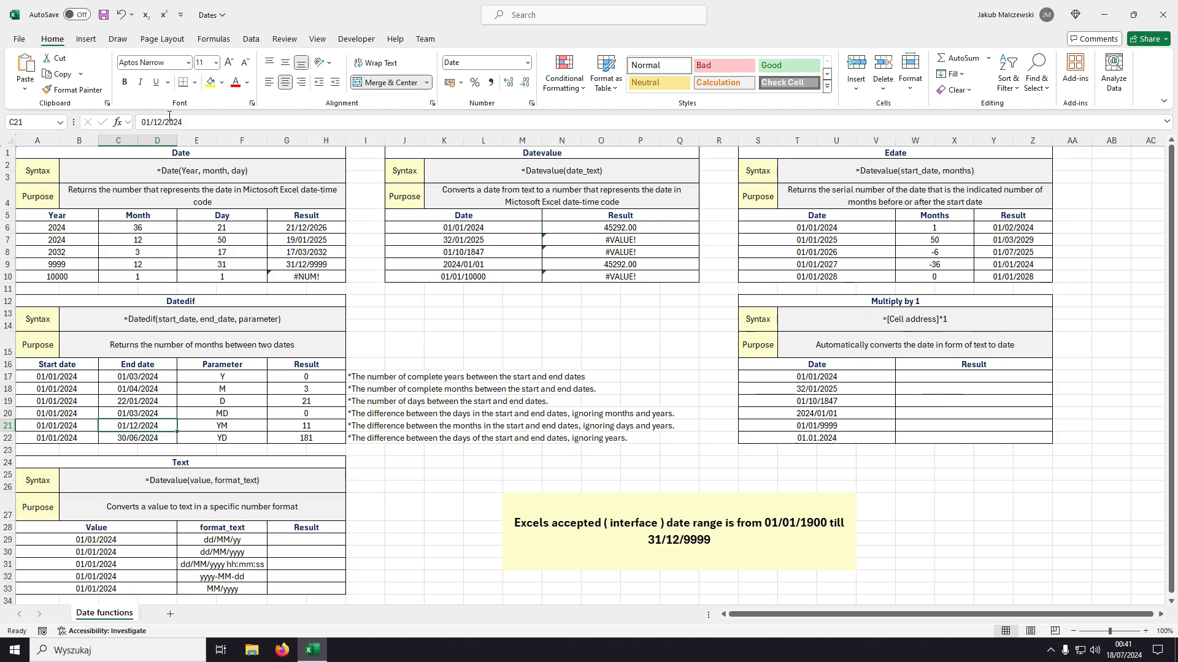
{"action": "key", "text": "Up"}
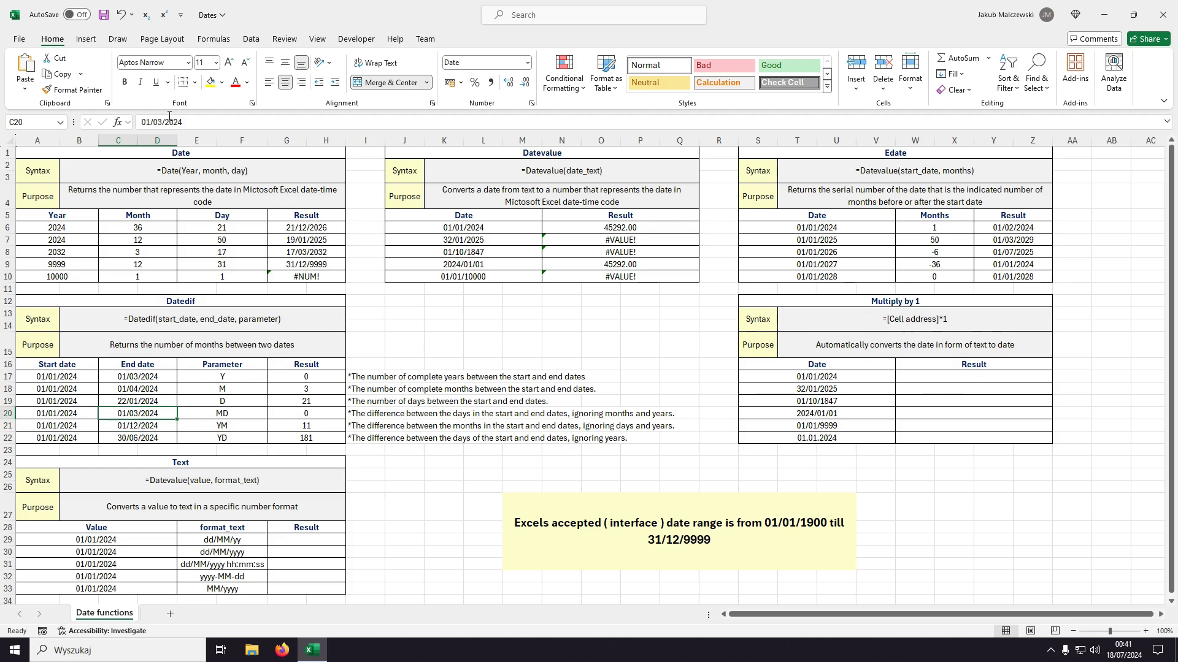
Examine the YM and YD parameter rows of the Datedif table in E21 and E22.
{"action": "left_click", "coordinate": [150, 122]}
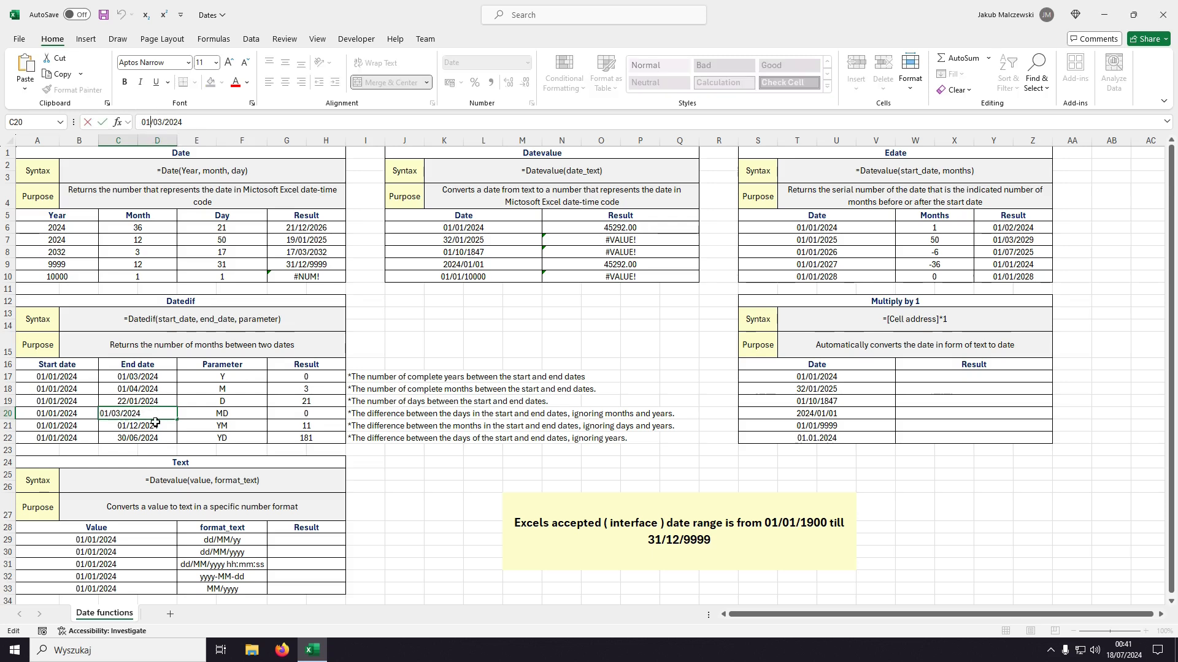
{"action": "left_click", "coordinate": [156, 422]}
{"action": "left_click", "coordinate": [210, 427]}
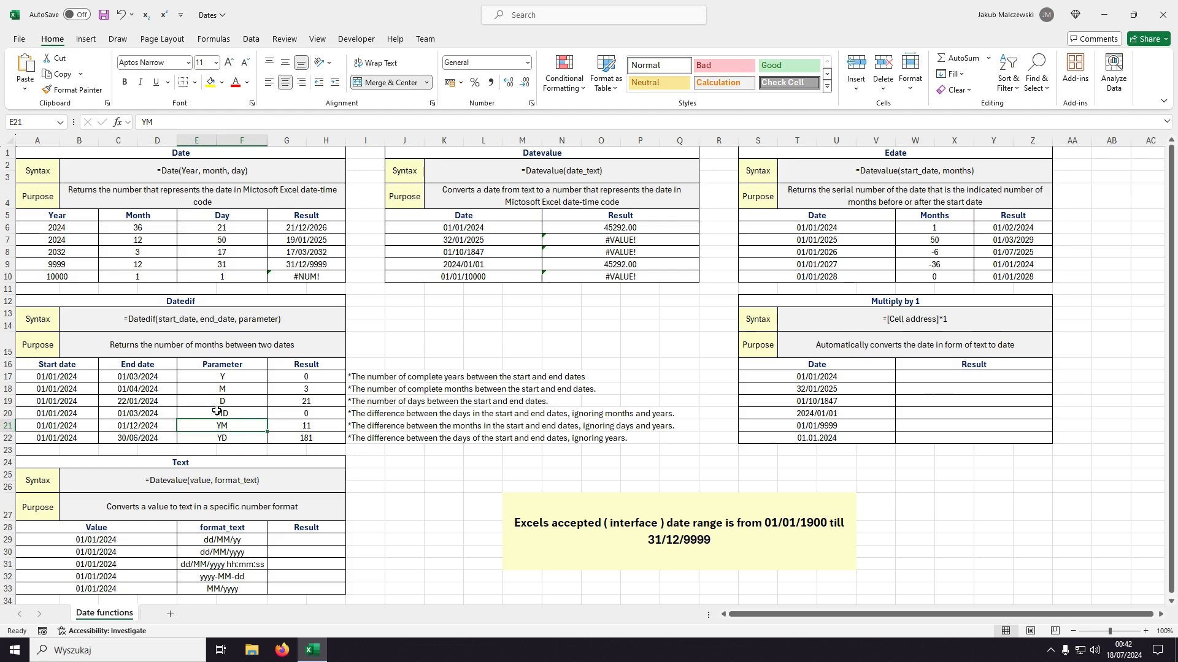
{"action": "key", "text": "Down"}
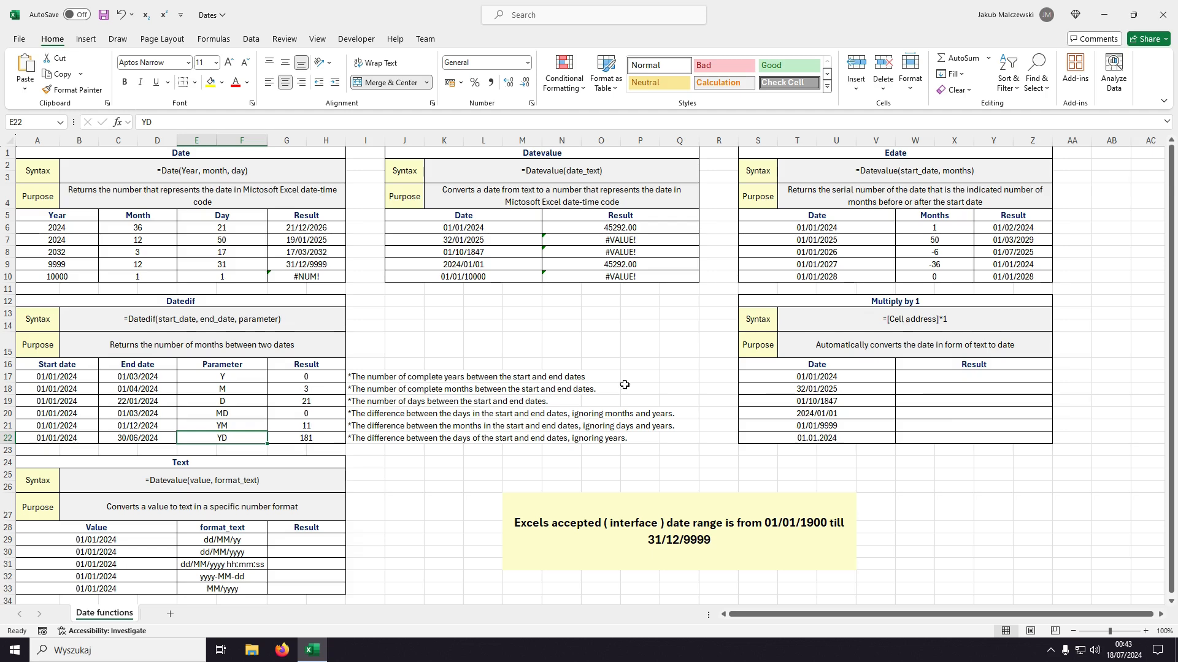
Enter =S17*1 in W17 of the Multiply by 1 table and fill it down through W22.
{"action": "left_click", "coordinate": [958, 378]}
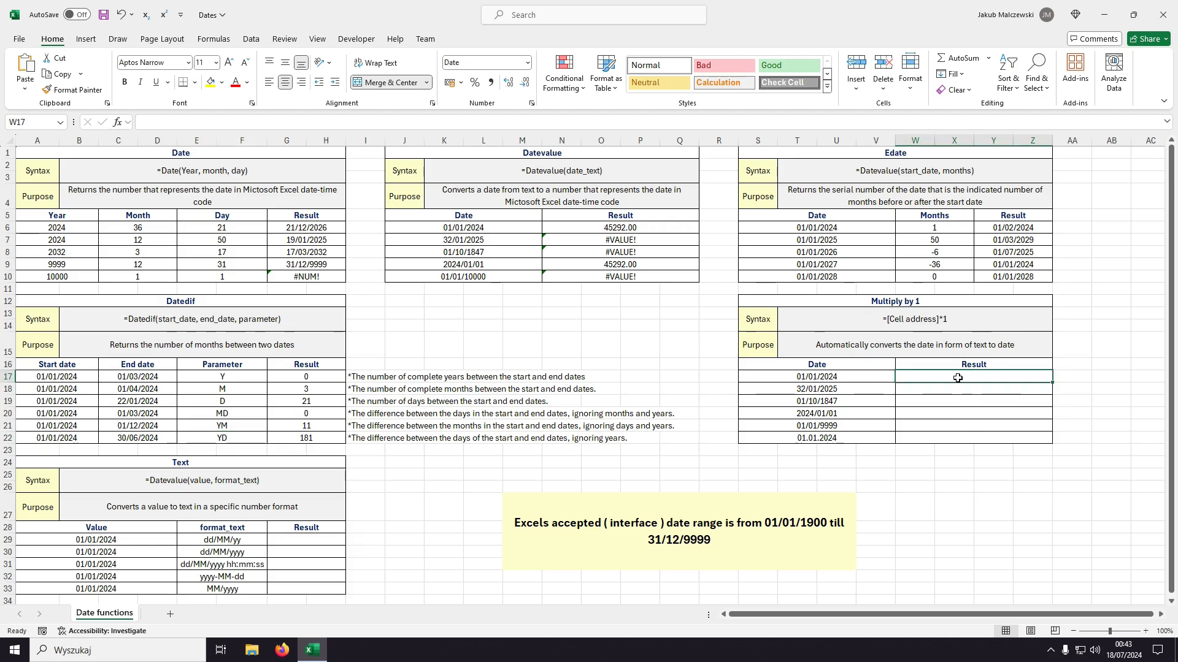
{"action": "type", "text": "="}
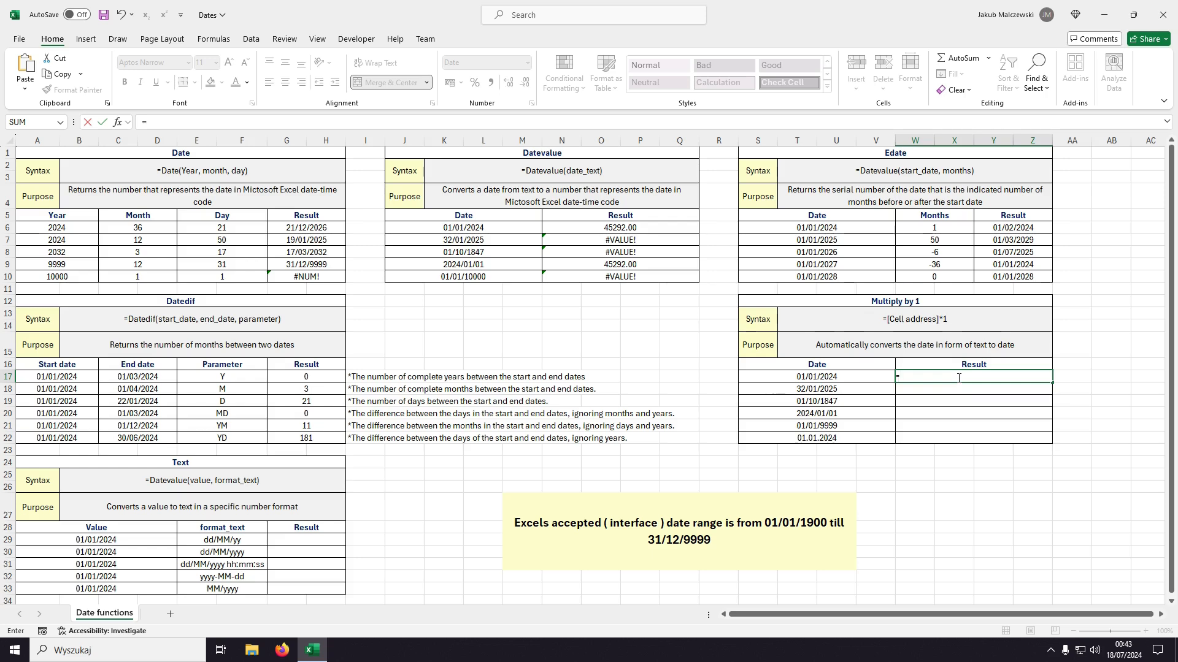
{"action": "key", "text": "Left"}
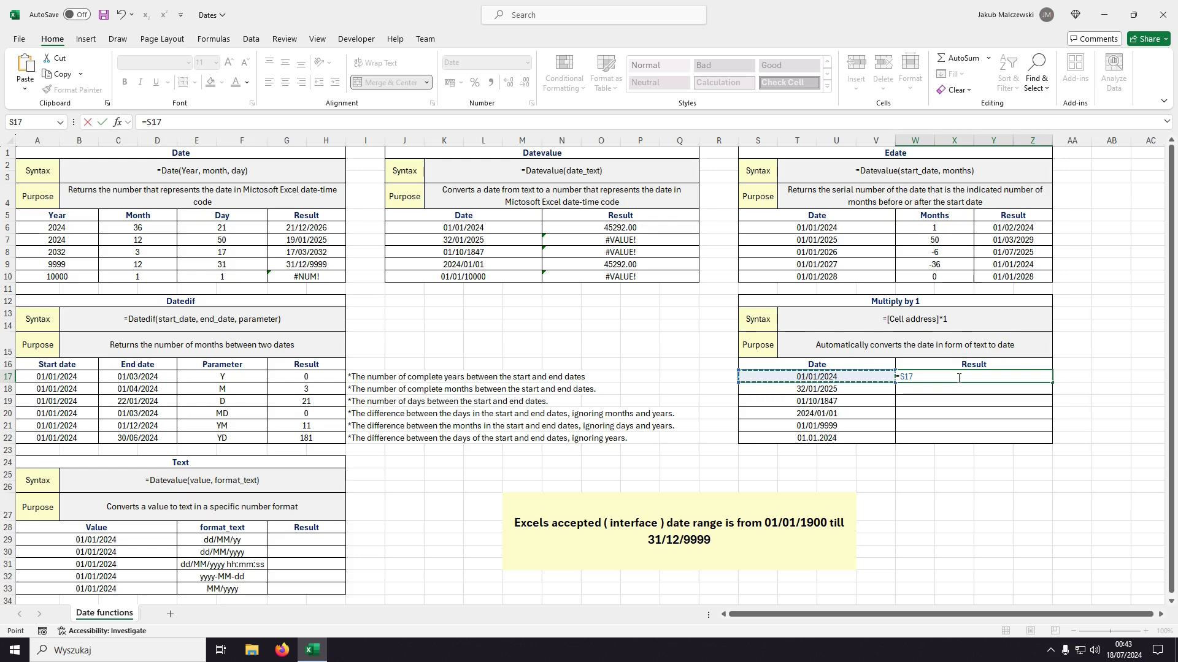
{"action": "type", "text": "*1"}
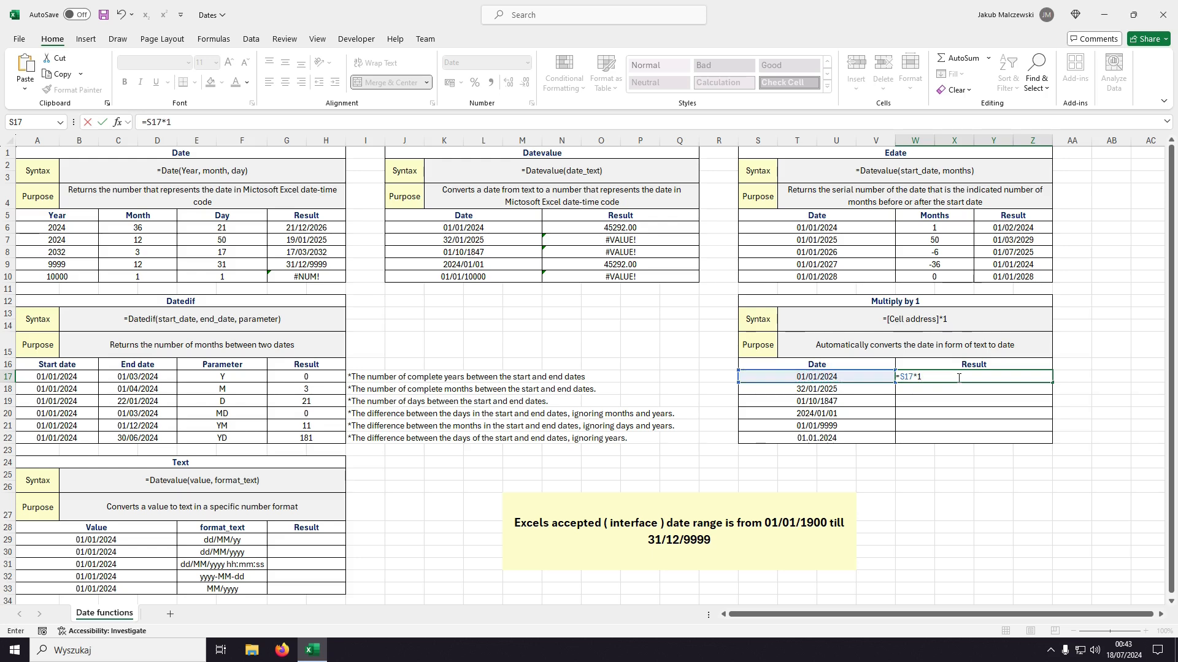
{"action": "key", "text": "Return"}
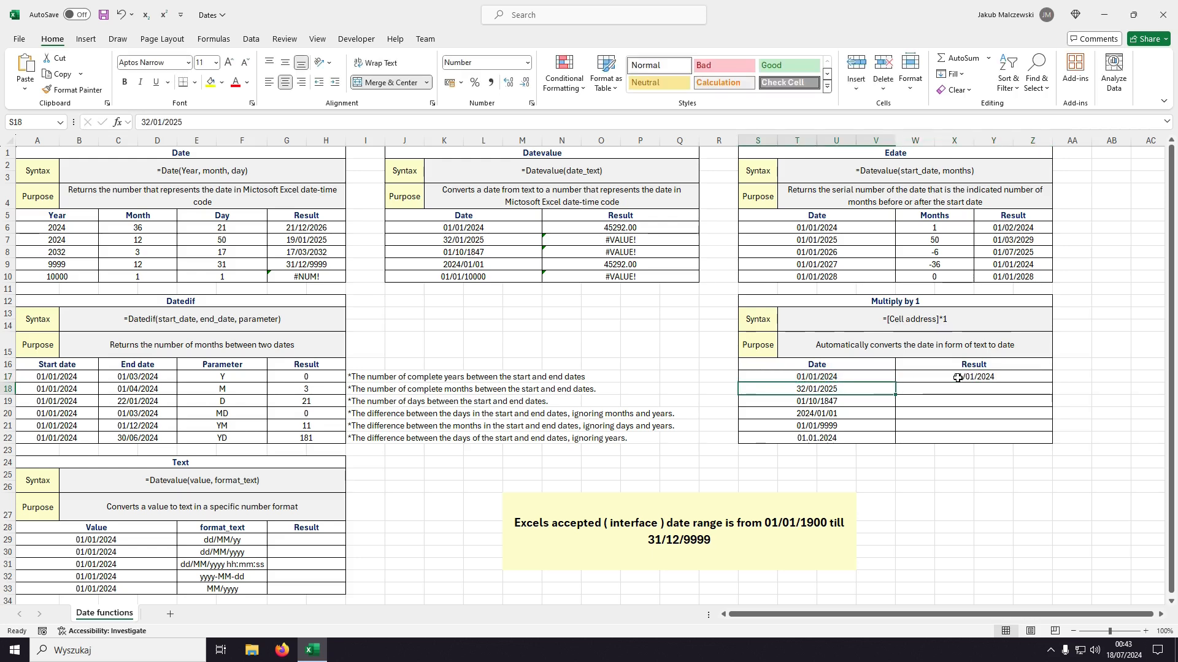
{"action": "left_click", "coordinate": [957, 378]}
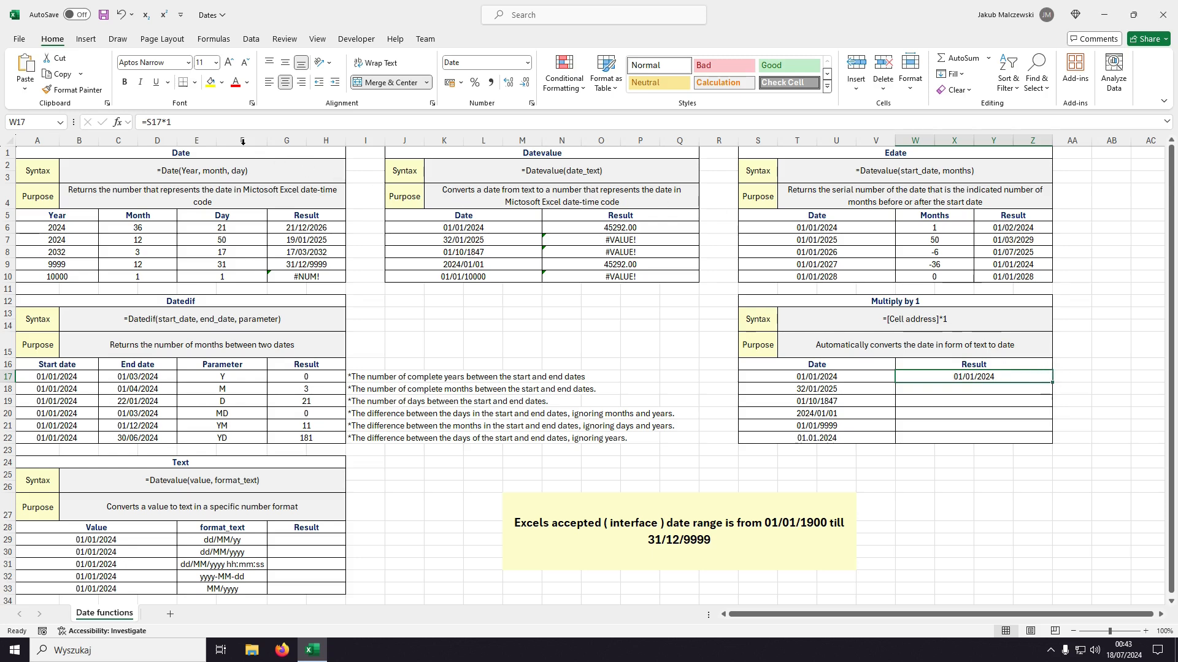
{"action": "left_click", "coordinate": [526, 120]}
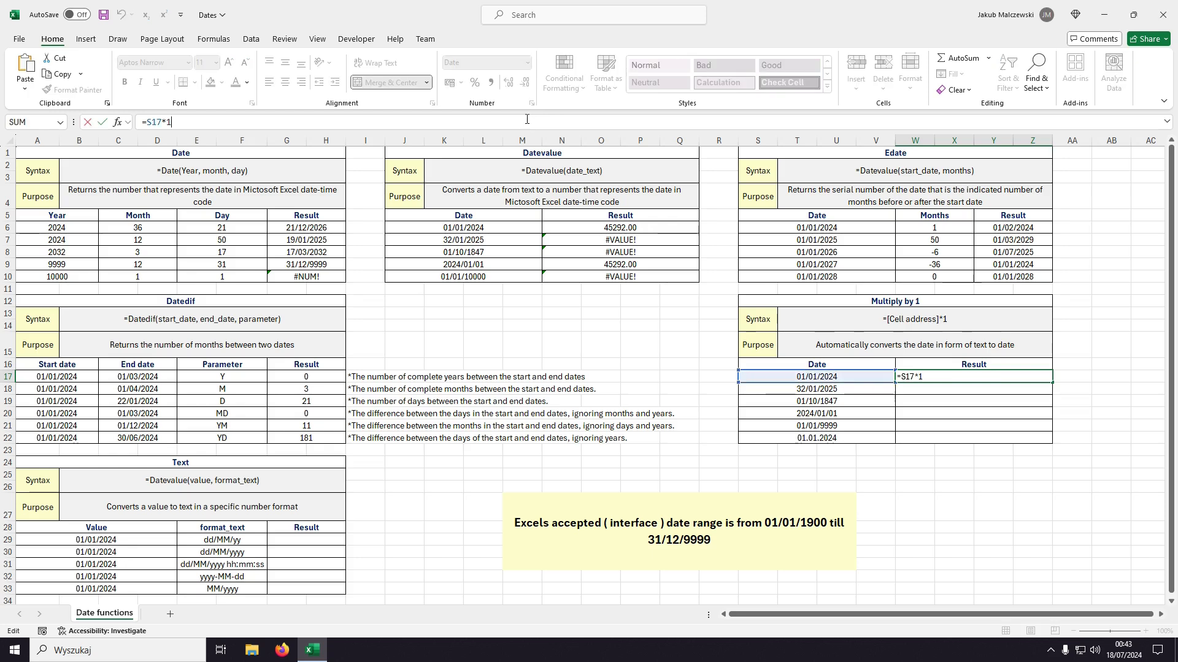
{"action": "left_click", "coordinate": [1009, 381]}
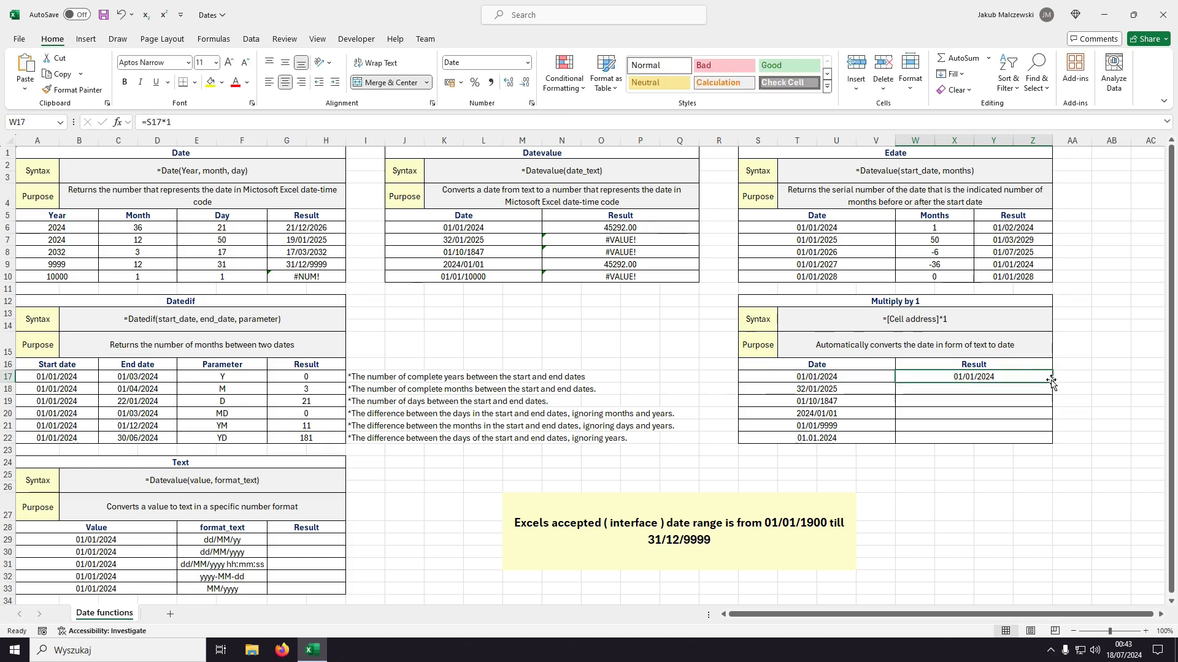
{"action": "left_click_drag", "start_coordinate": [1051, 382], "coordinate": [1044, 436]}
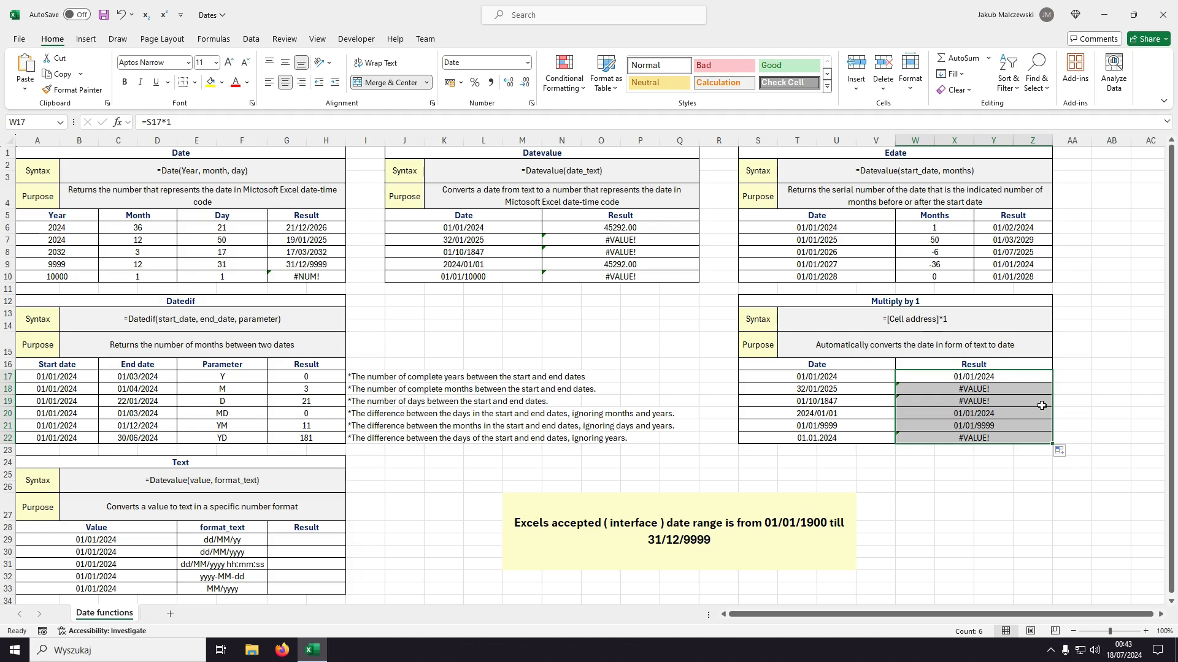
{"action": "left_click", "coordinate": [1004, 364]}
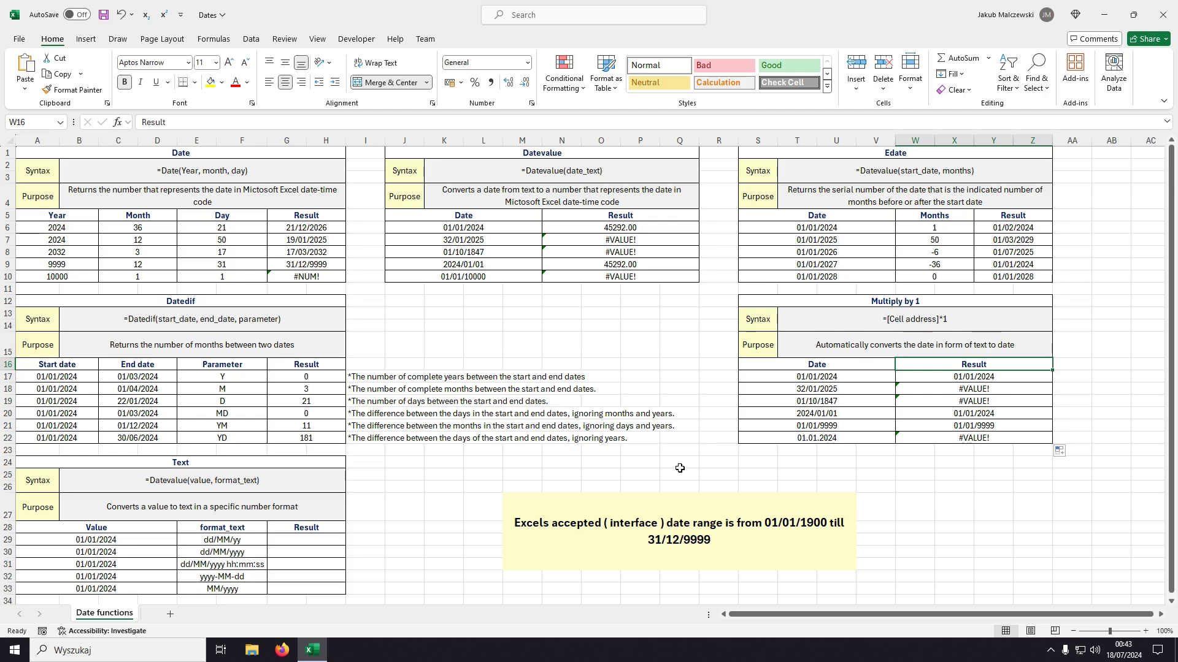
Enter =TEXT(A29,E29) in G29 of the Text table and fill it down through G33.
{"action": "left_click", "coordinate": [331, 538]}
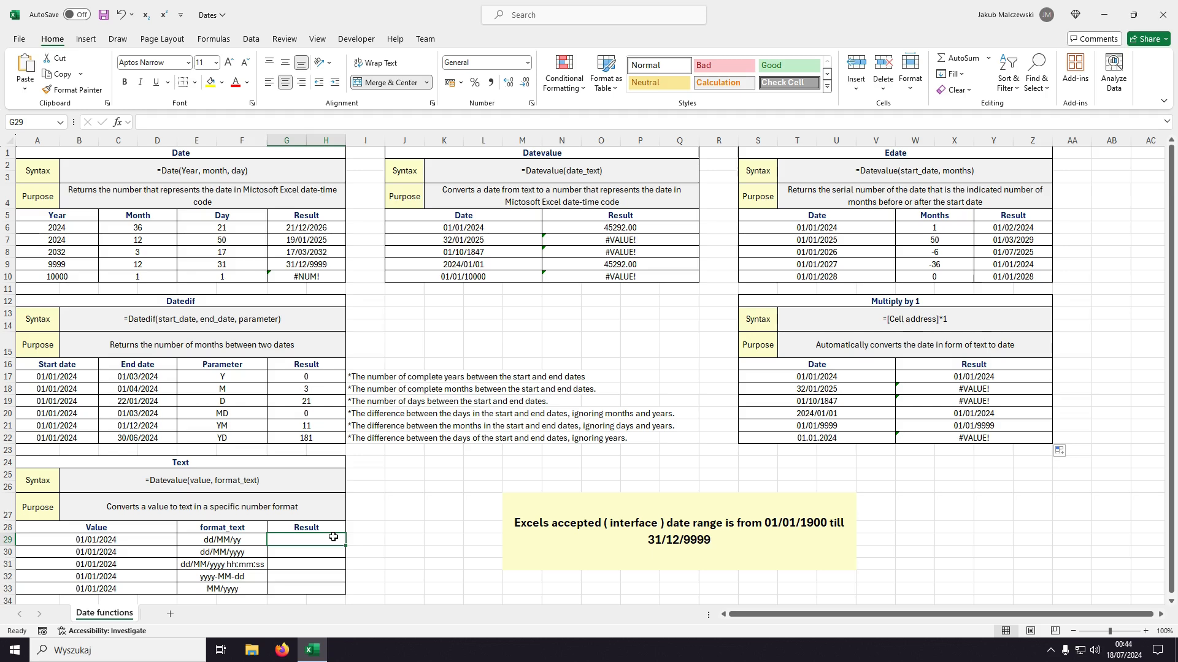
{"action": "type", "text": "="}
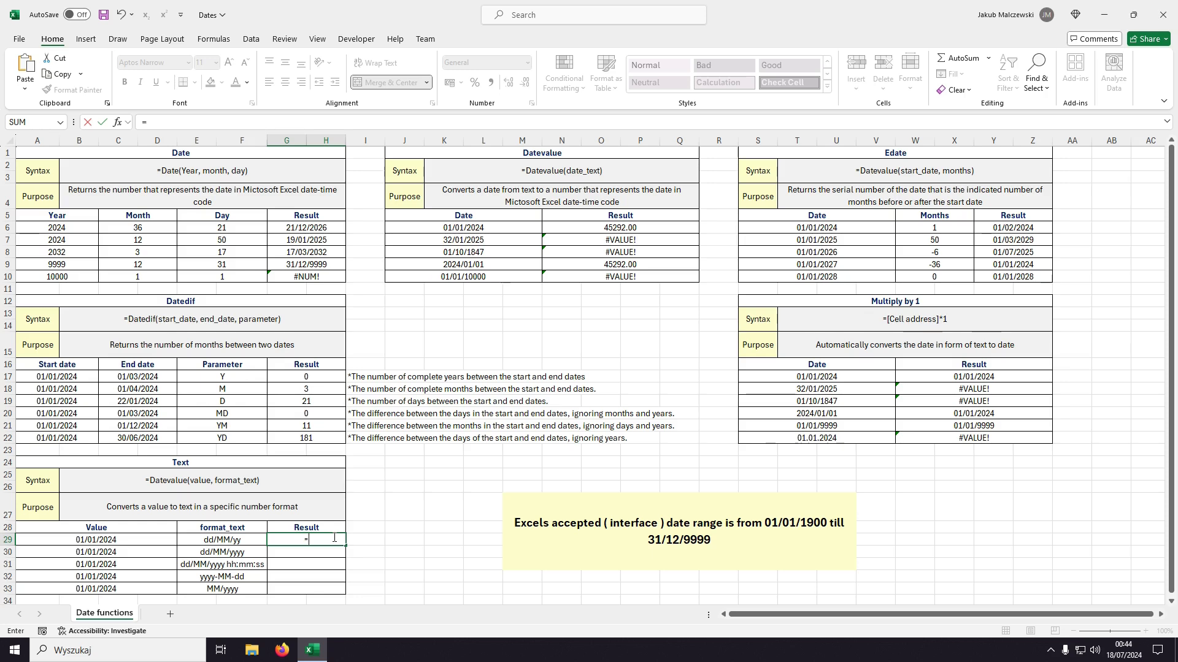
{"action": "type", "text": "TEXT("}
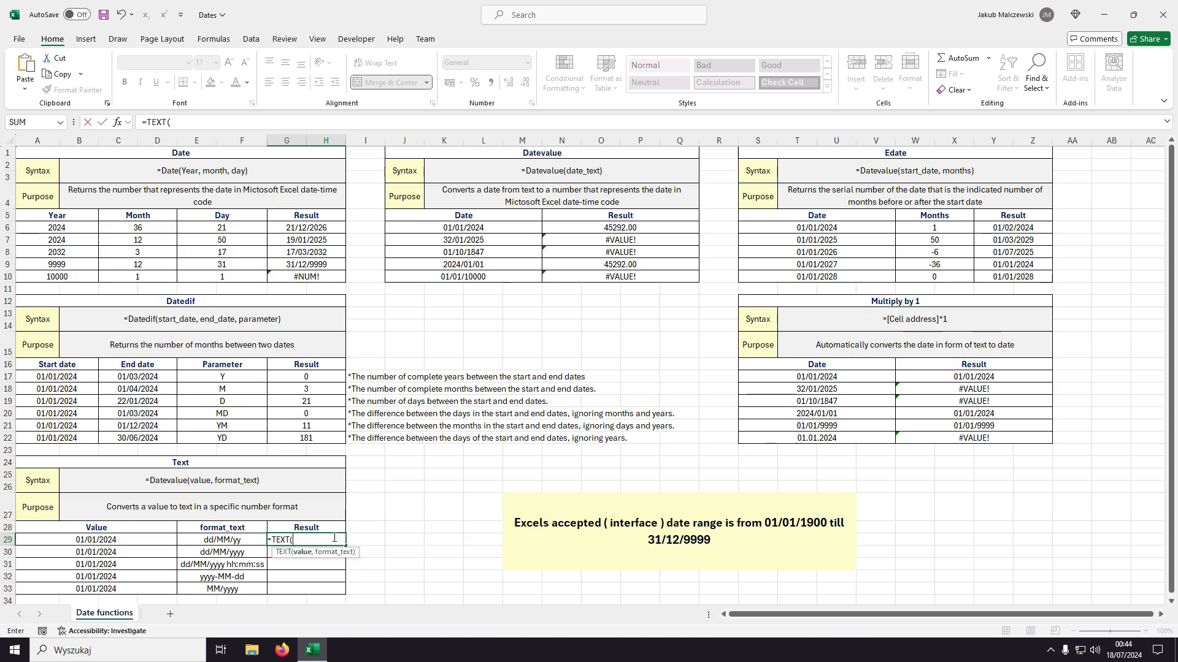
{"action": "key", "text": "Left"}
{"action": "key", "text": "Left"}
{"action": "type", "text": ","}
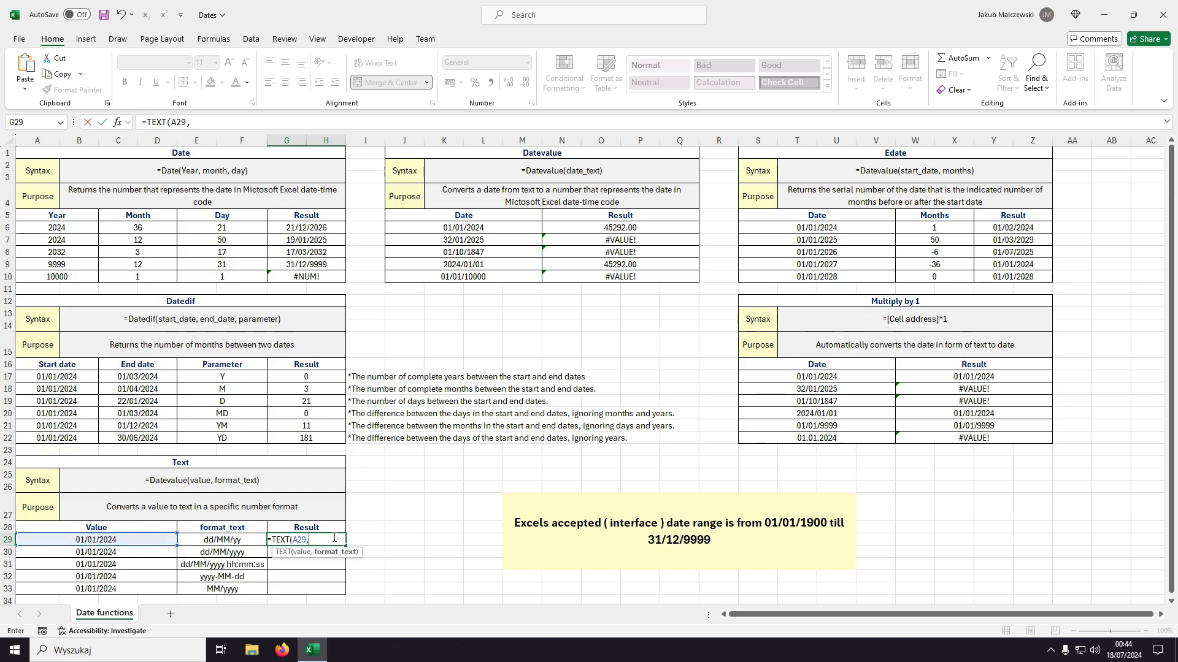
{"action": "key", "text": "Left"}
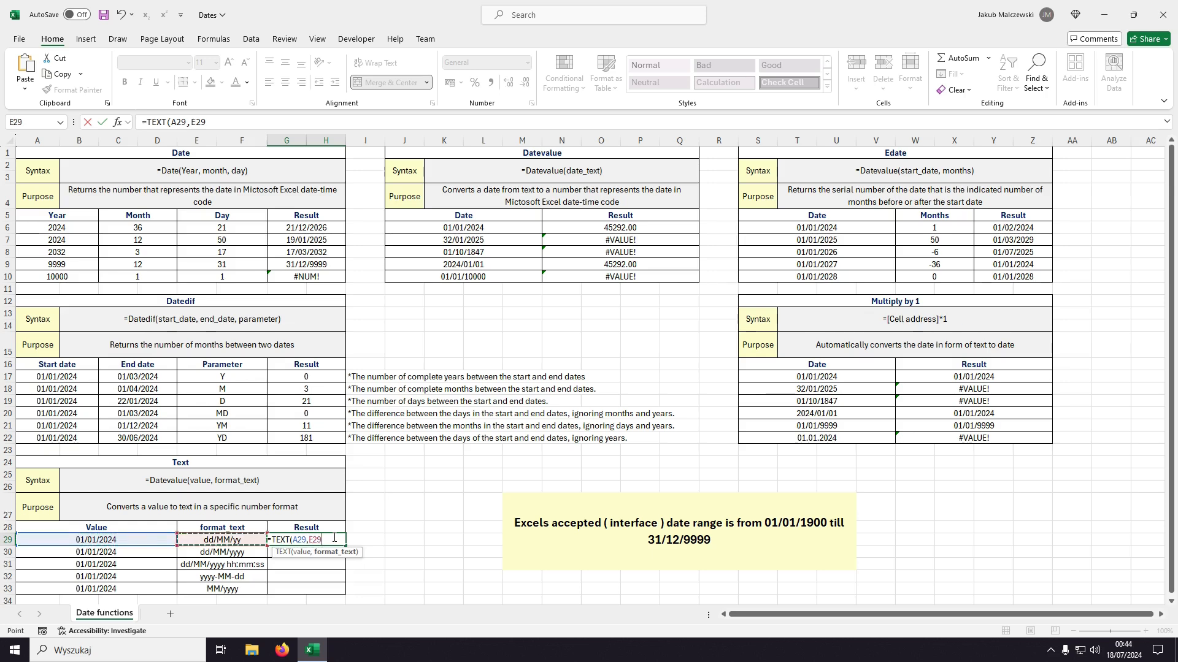
{"action": "type", "text": ")"}
{"action": "key", "text": "ctrl+Return"}
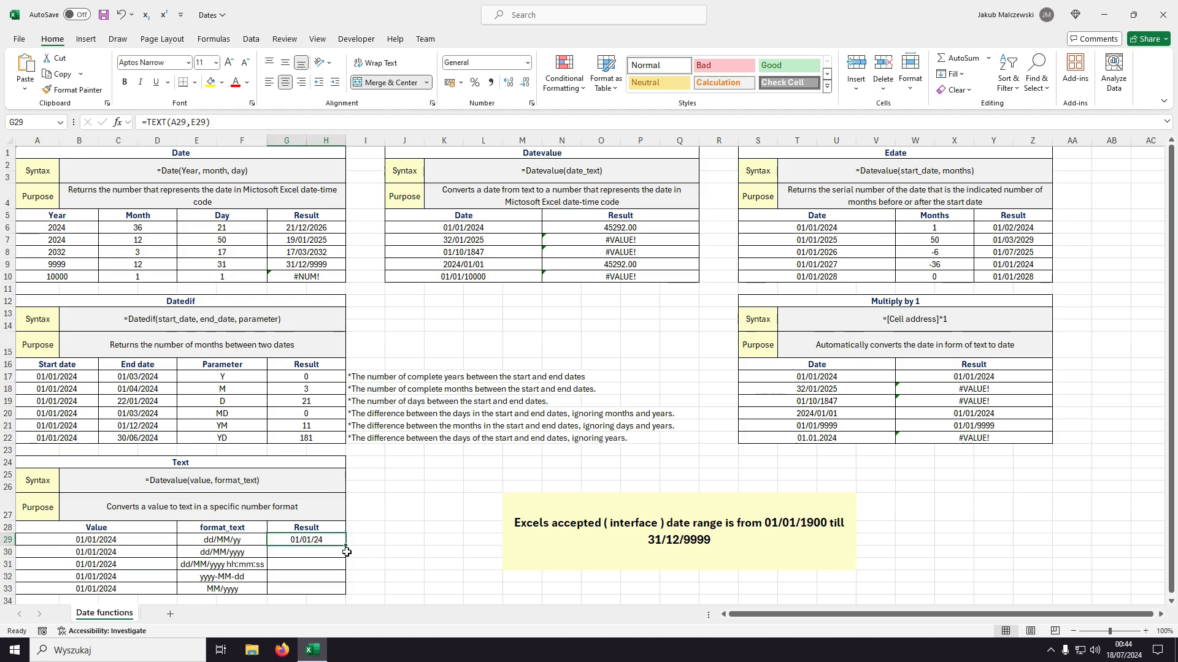
{"action": "left_click_drag", "start_coordinate": [346, 546], "coordinate": [341, 593]}
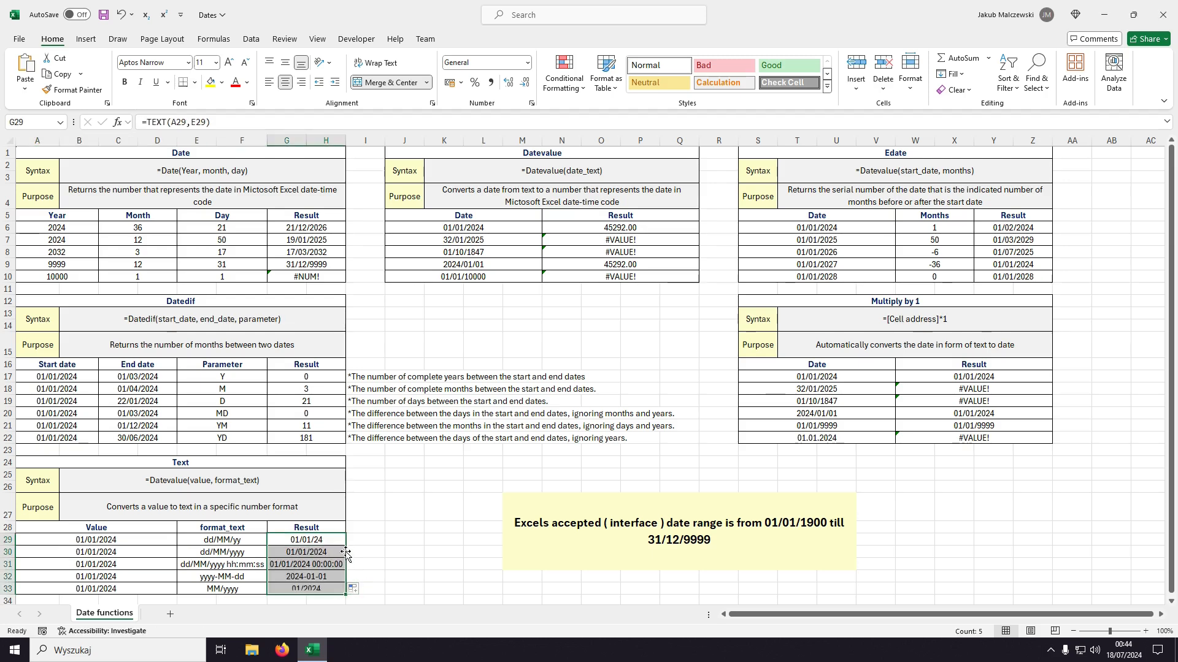
Examine the format codes in E29 through E33, comparing the MM and mm parts of E31, and check the result formula in G31.
{"action": "left_click", "coordinate": [247, 541]}
{"action": "left_click", "coordinate": [248, 552]}
{"action": "left_click", "coordinate": [249, 565]}
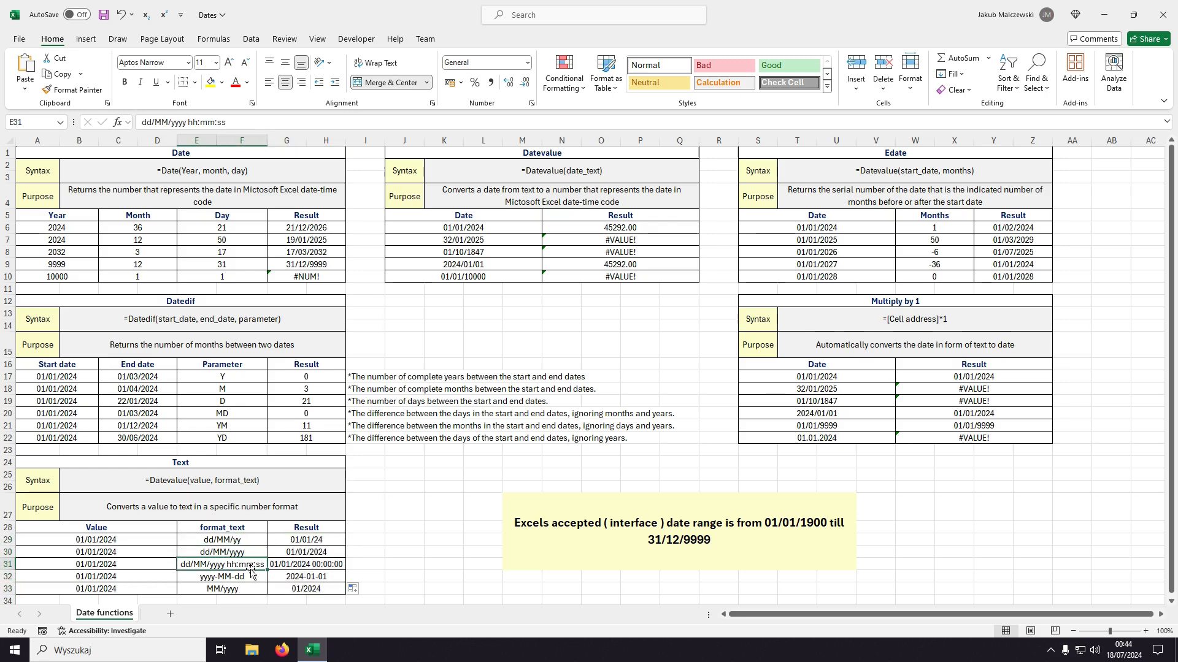
{"action": "left_click", "coordinate": [250, 577]}
{"action": "left_click", "coordinate": [250, 590]}
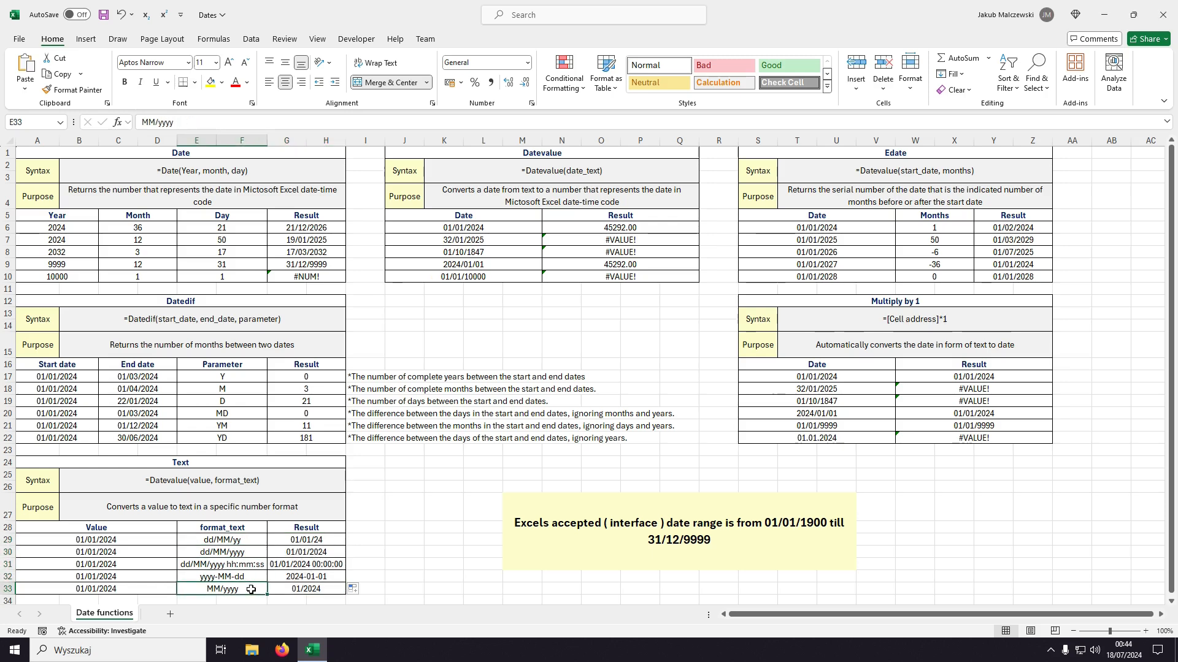
{"action": "left_click", "coordinate": [249, 565]}
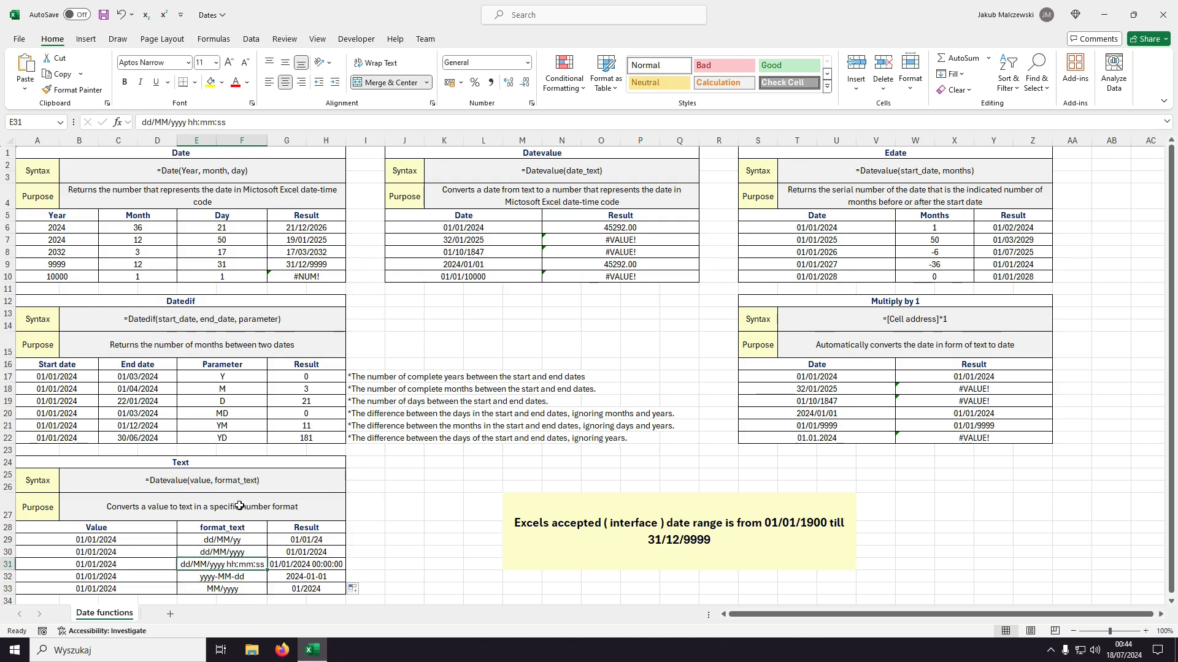
{"action": "double_click", "coordinate": [161, 122]}
{"action": "left_click_drag", "start_coordinate": [163, 123], "coordinate": [168, 122]}
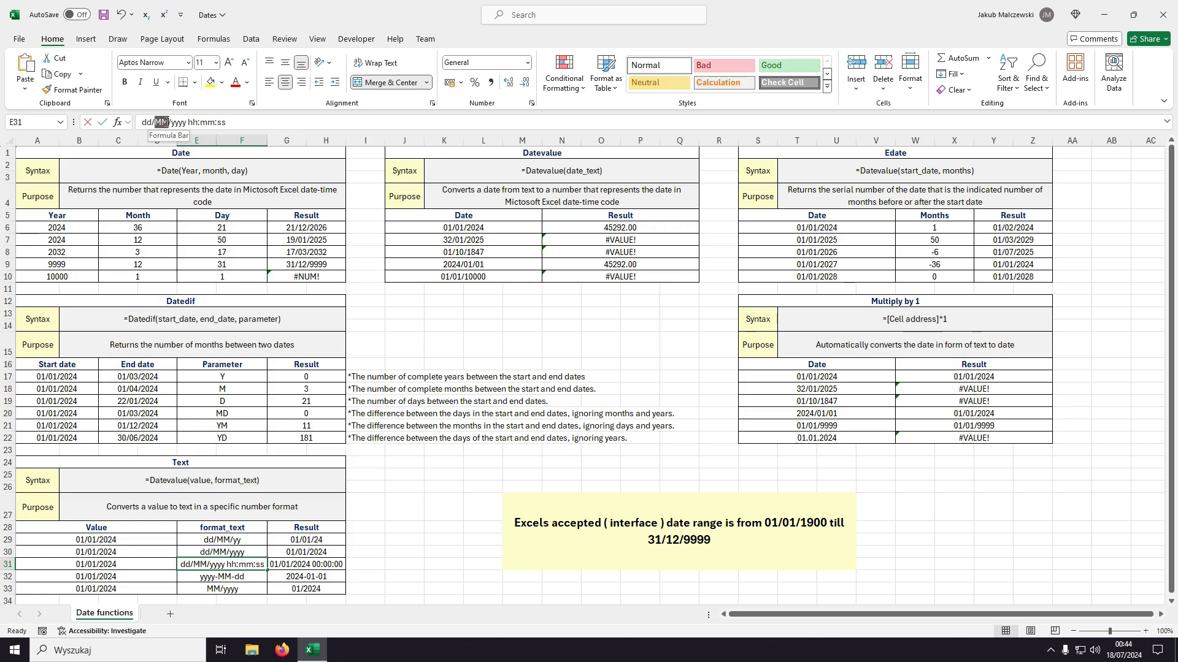
{"action": "double_click", "coordinate": [205, 122]}
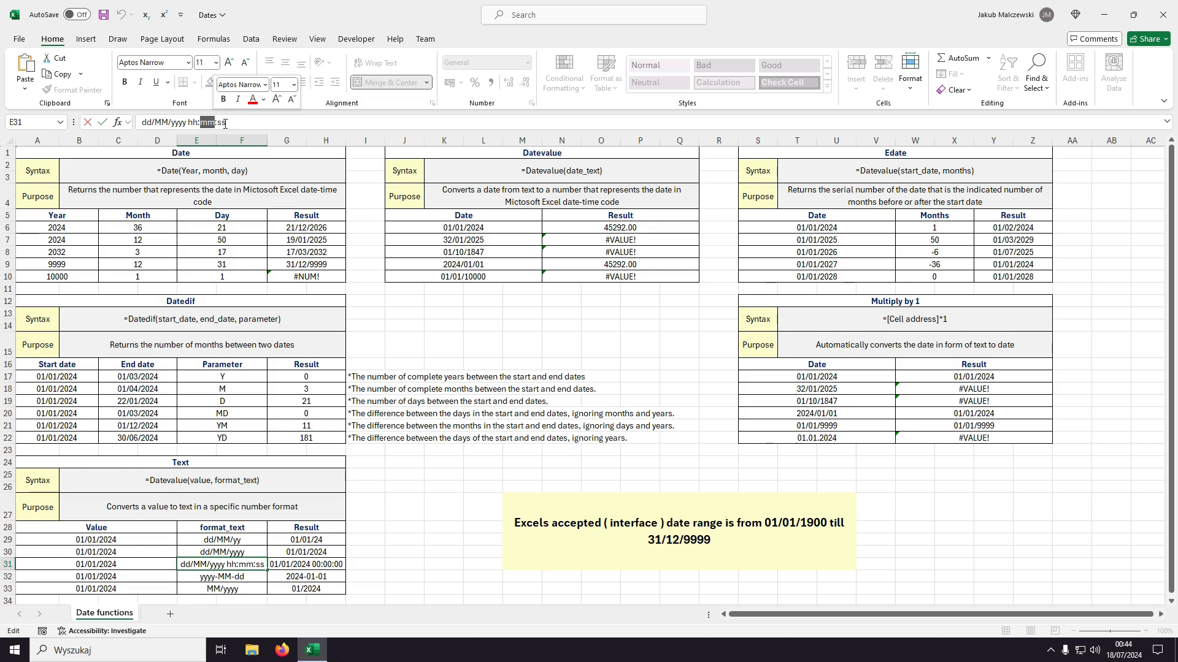
{"action": "key", "text": "Escape"}
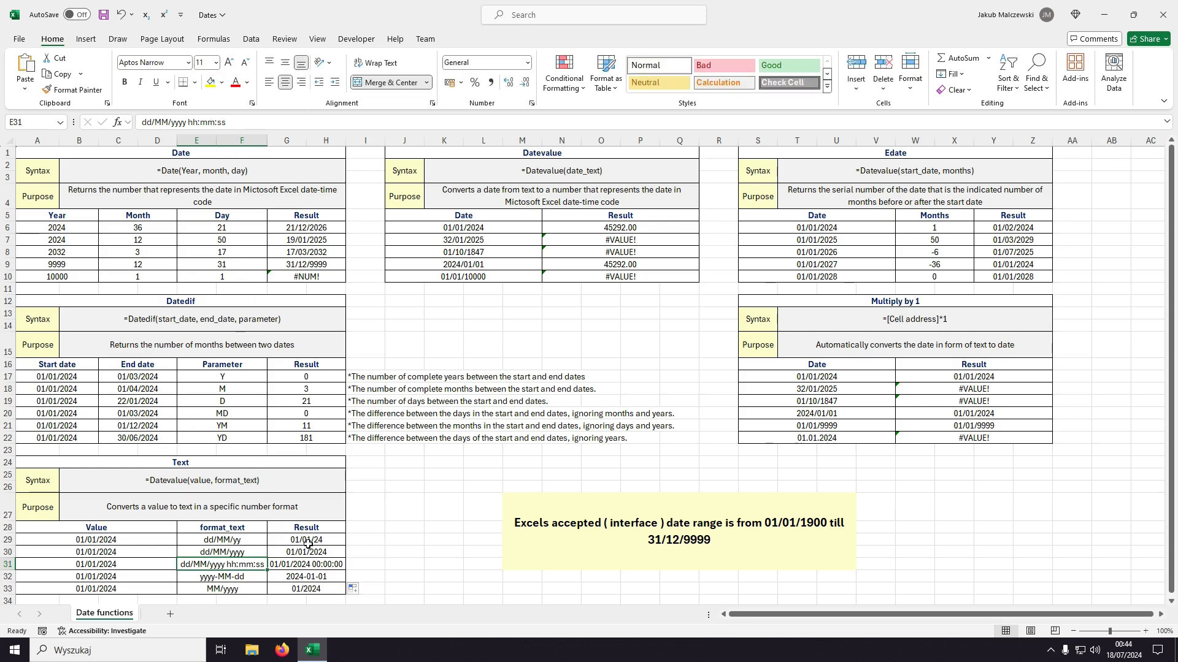
{"action": "left_click", "coordinate": [336, 563]}
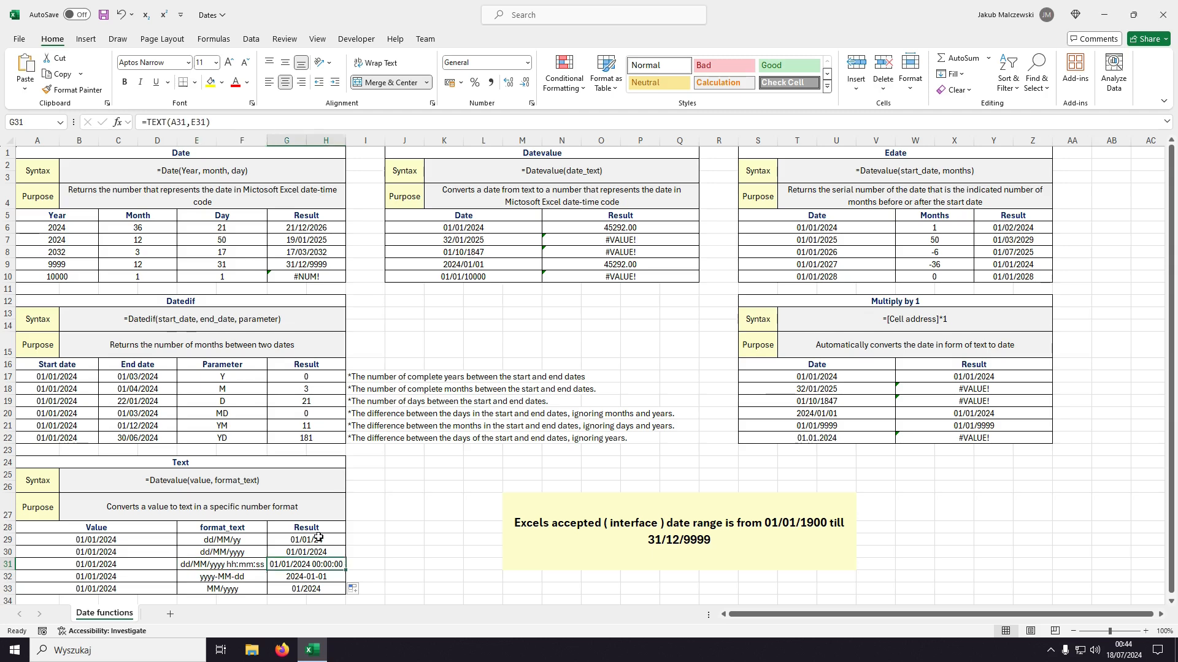
Copy the date text from A29 and replace the A29 reference in G29's TEXT formula with the quoted text "01/01/2024".
{"action": "left_click", "coordinate": [319, 538]}
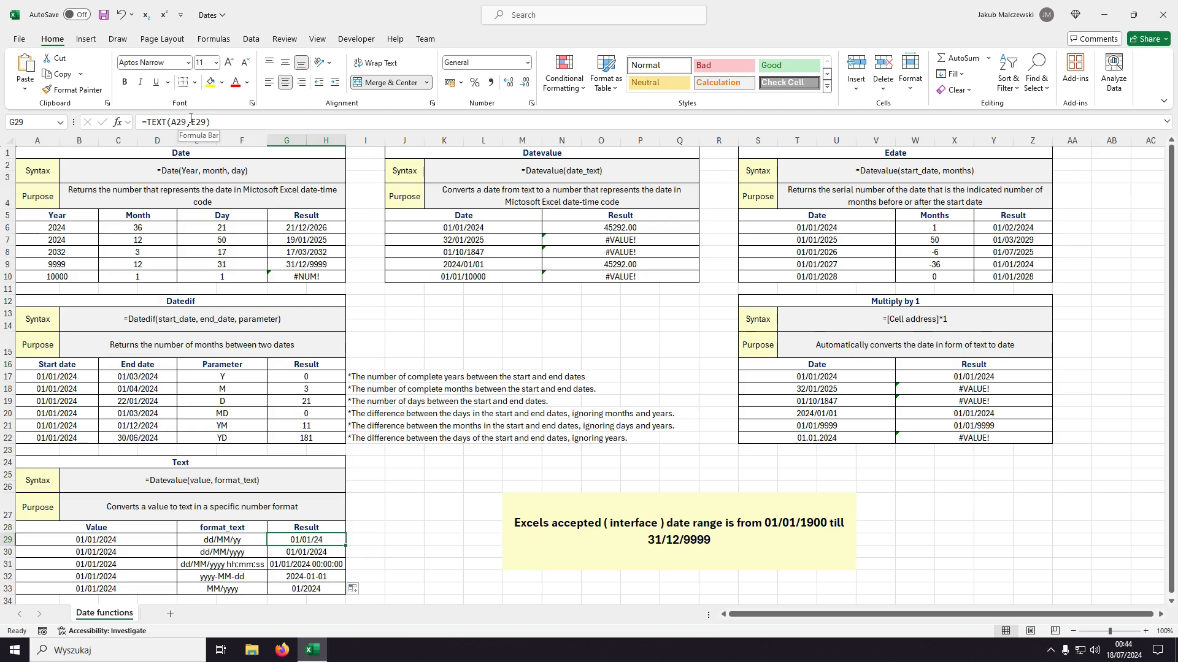
{"action": "left_click", "coordinate": [136, 540]}
{"action": "left_click", "coordinate": [144, 122]}
{"action": "type", "text": "'"}
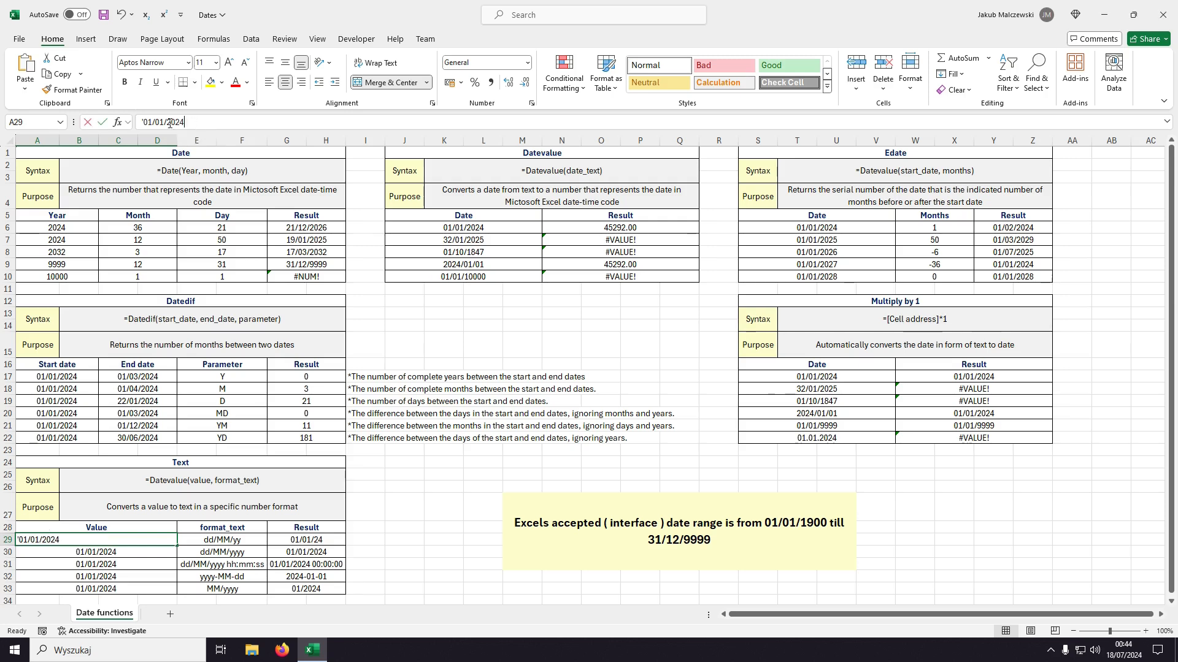
{"action": "left_click_drag", "start_coordinate": [184, 122], "coordinate": [141, 123]}
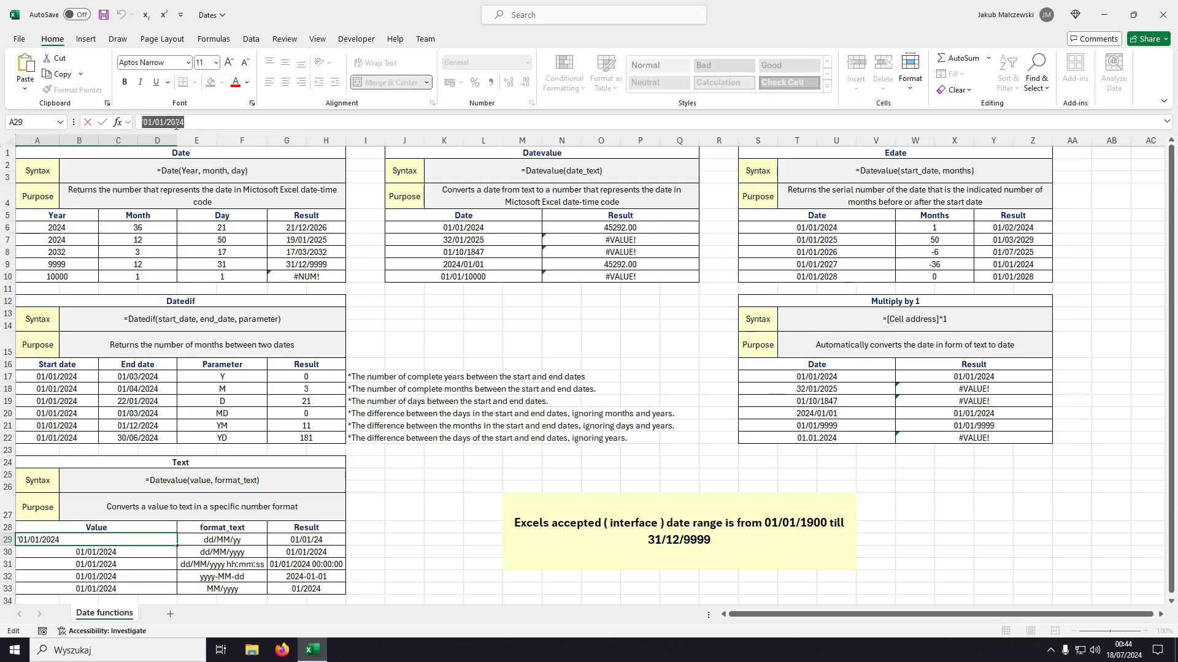
{"action": "key", "text": "Escape"}
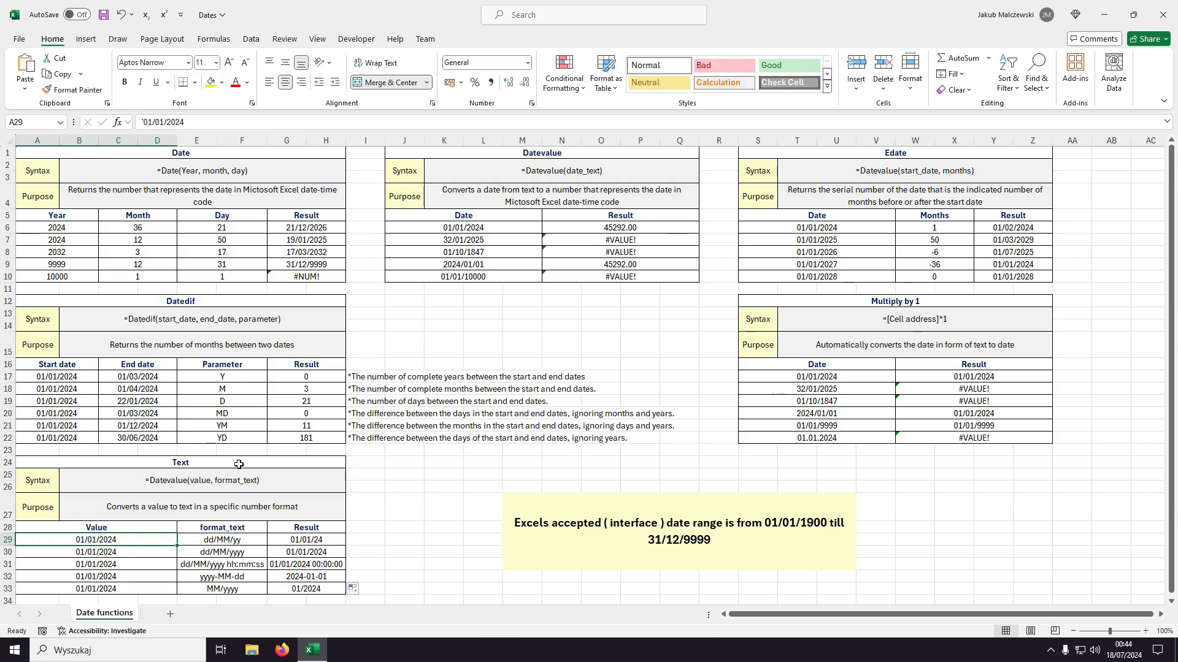
{"action": "left_click", "coordinate": [290, 537]}
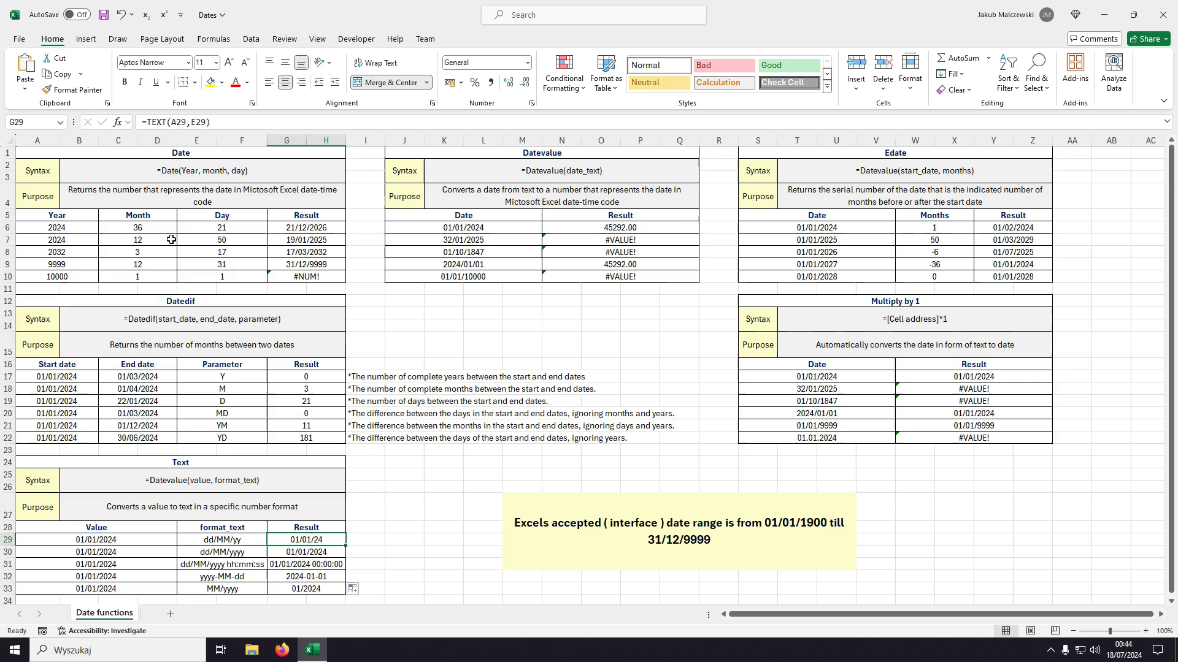
{"action": "double_click", "coordinate": [177, 122]}
{"action": "type", "text": "\""}
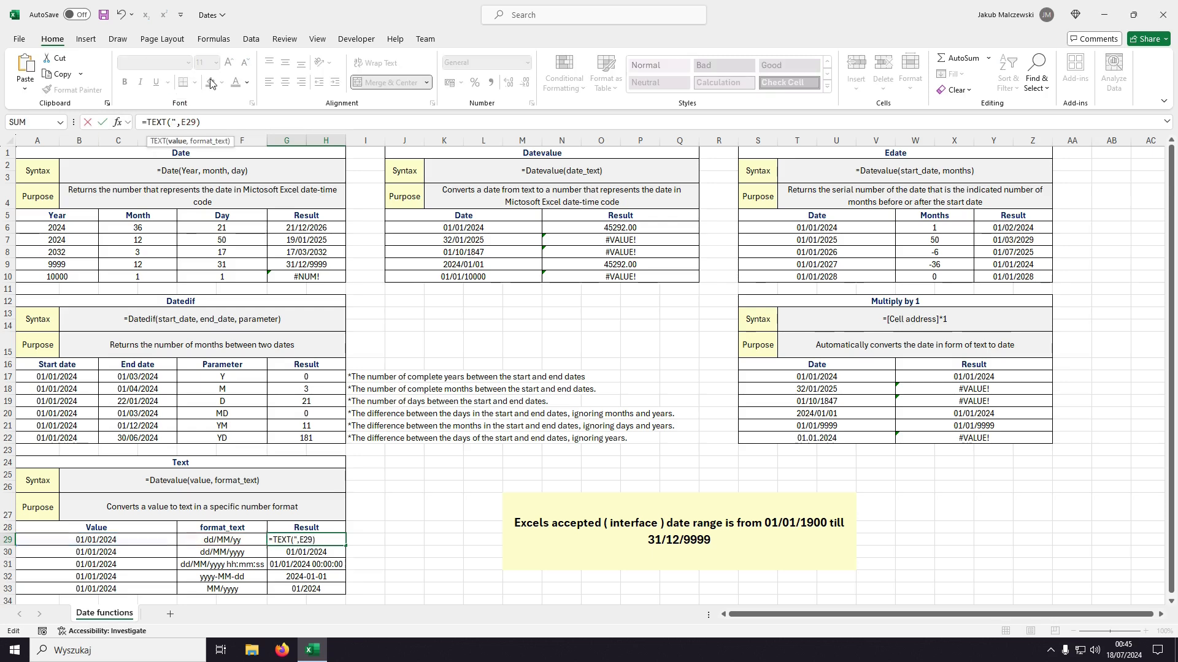
{"action": "type", "text": "'01/01/2024"}
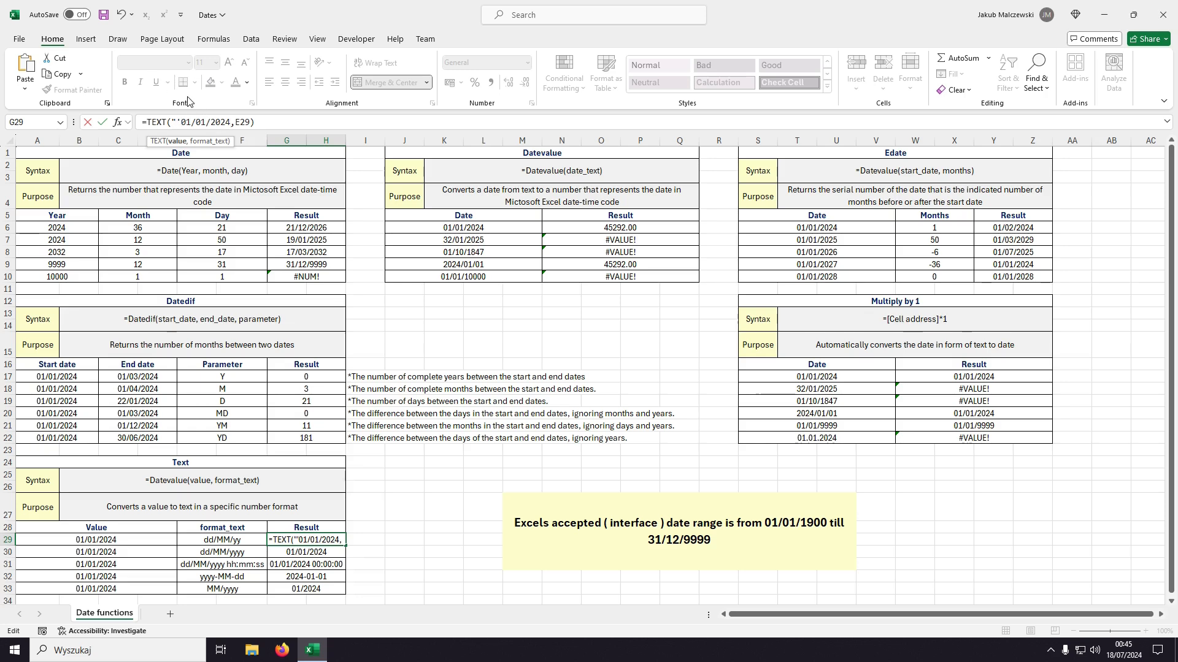
{"action": "key", "text": "BackSpace"}
{"action": "left_click", "coordinate": [225, 120]}
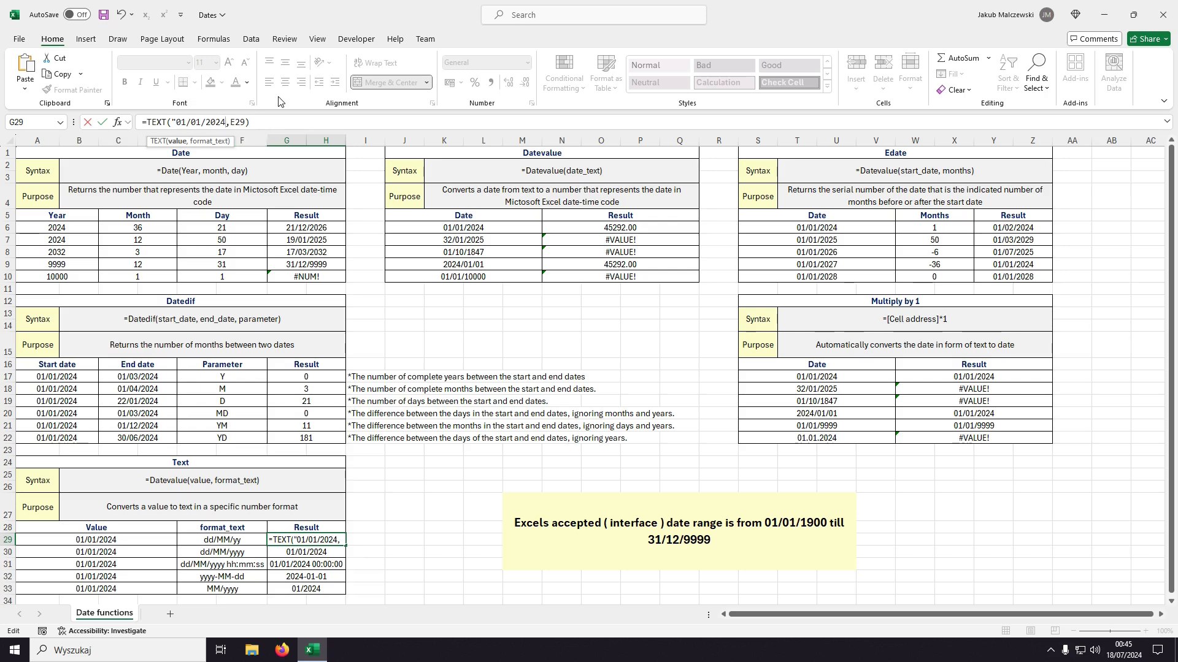
{"action": "type", "text": "\""}
{"action": "key", "text": "Return"}
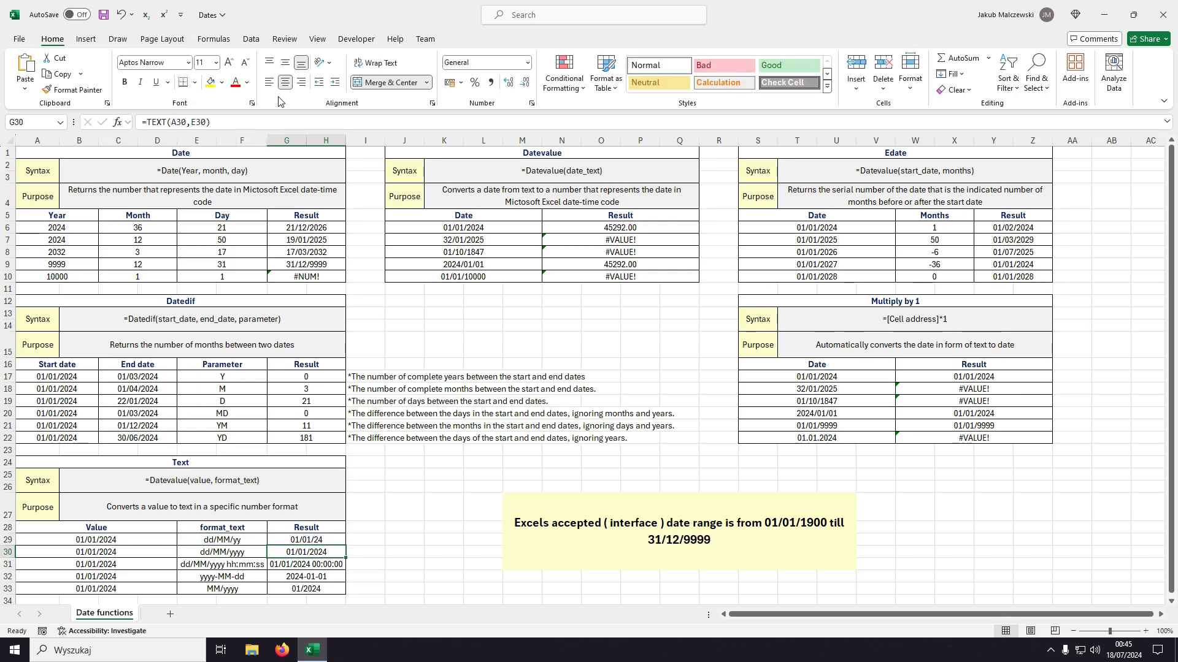
Copy the format code from E29 and replace the E29 reference in G29's TEXT formula with the quoted text "dd/MM/yy".
{"action": "left_click", "coordinate": [245, 539]}
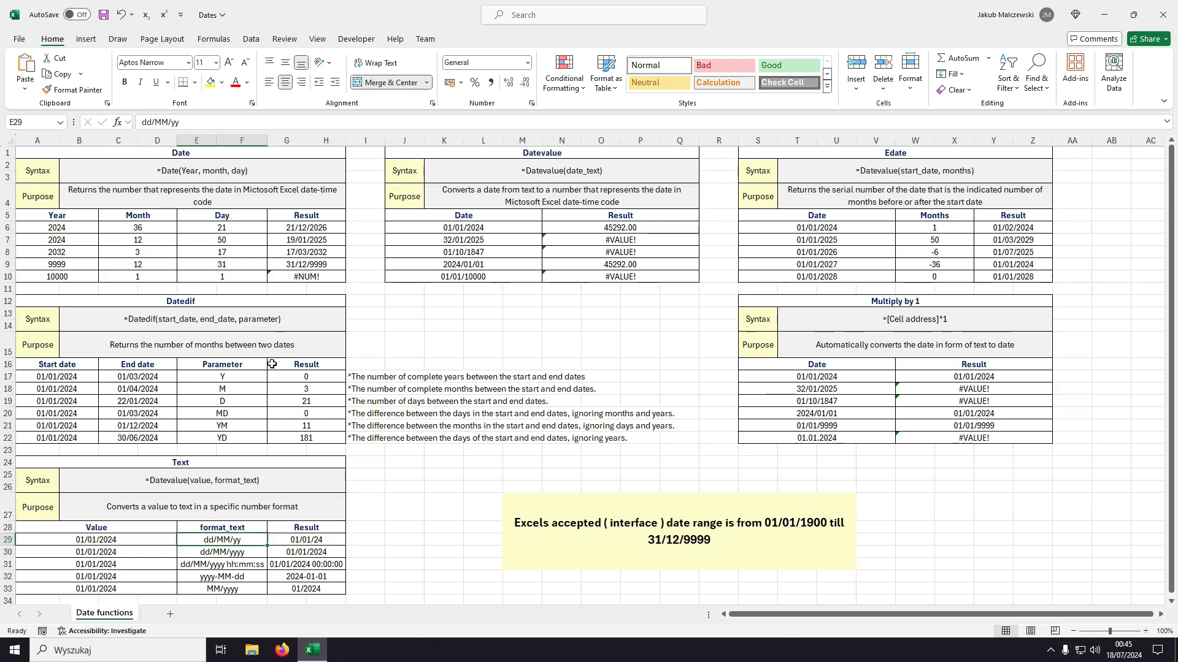
{"action": "left_click_drag", "start_coordinate": [180, 122], "coordinate": [138, 122]}
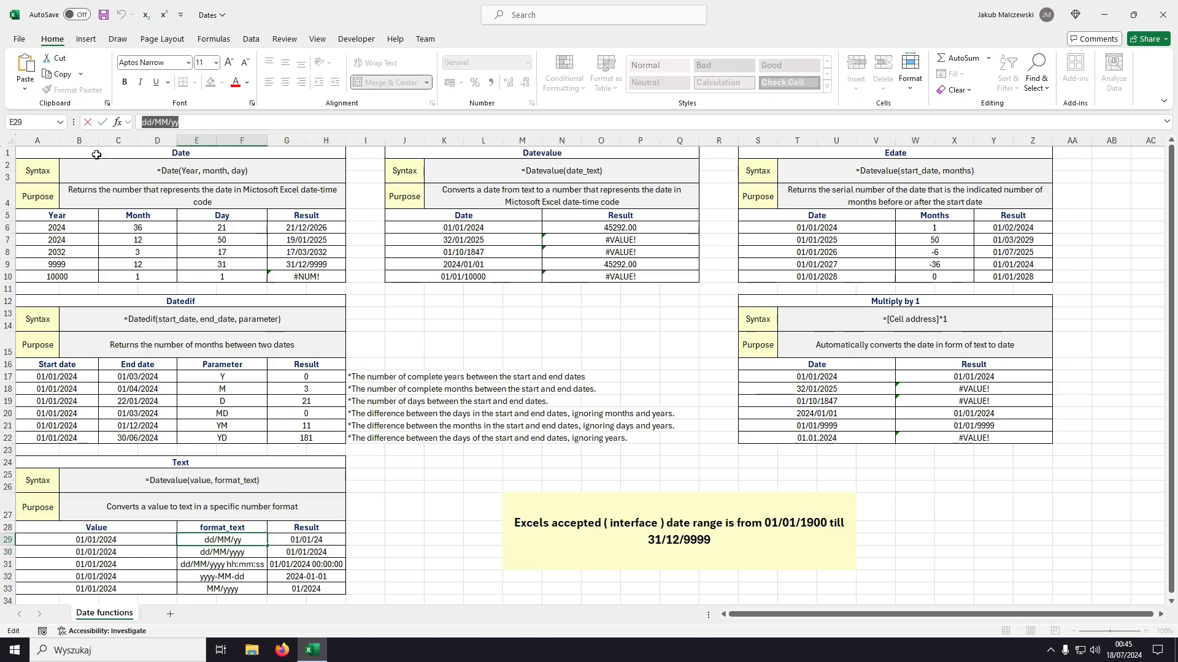
{"action": "key", "text": "Escape"}
{"action": "left_click", "coordinate": [293, 537]}
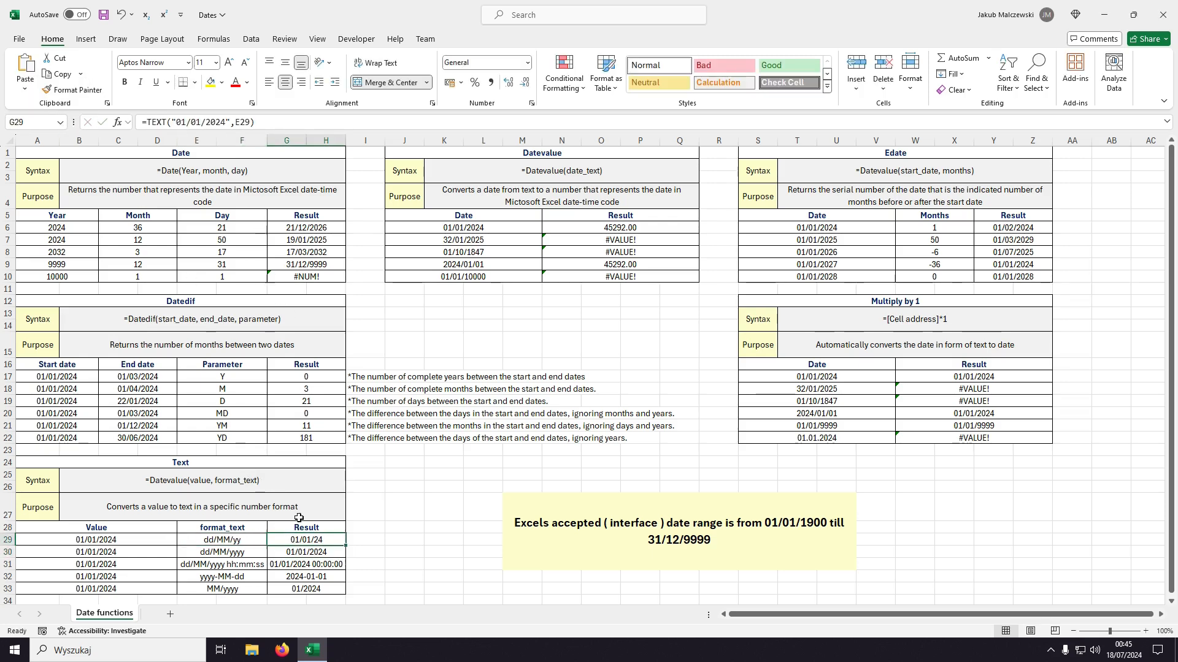
{"action": "left_click", "coordinate": [246, 122]}
{"action": "left_click_drag", "start_coordinate": [246, 122], "coordinate": [235, 121]}
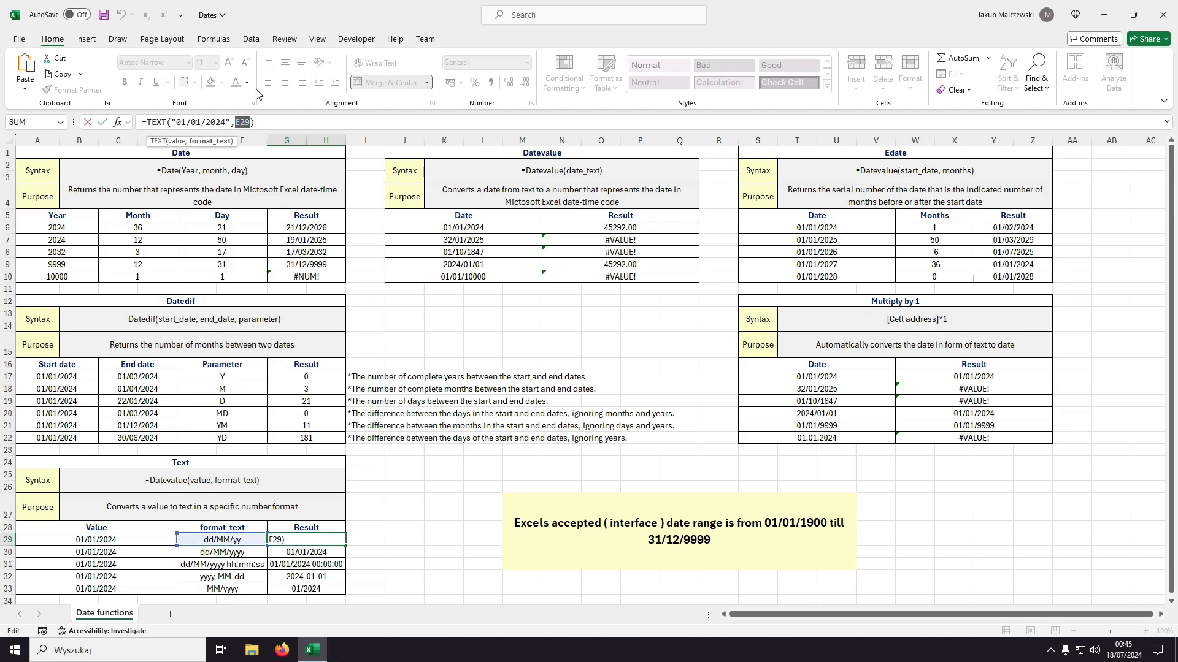
{"action": "type", "text": "\"dd/MM/yy"}
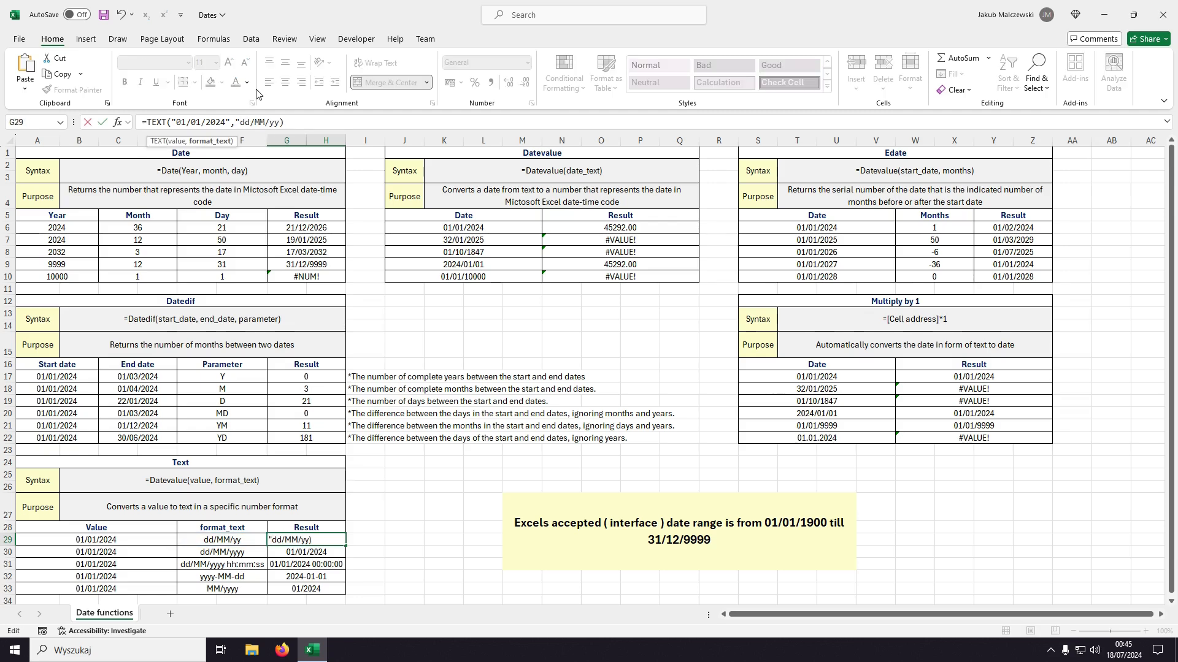
{"action": "type", "text": "\""}
{"action": "key", "text": "Return"}
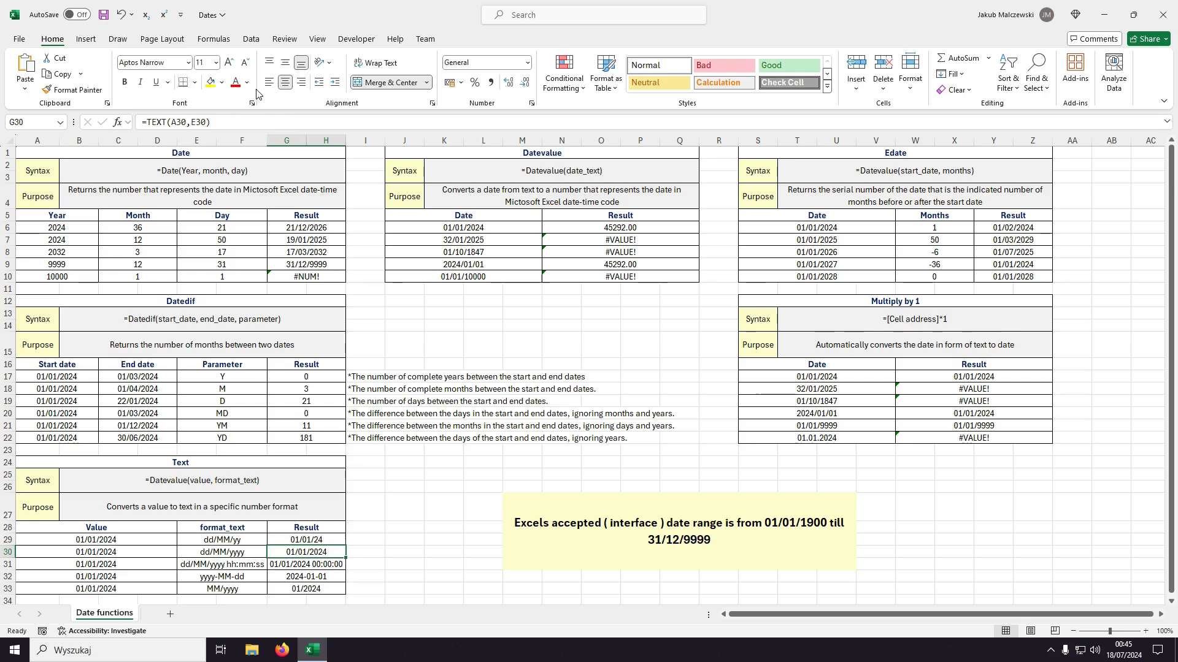